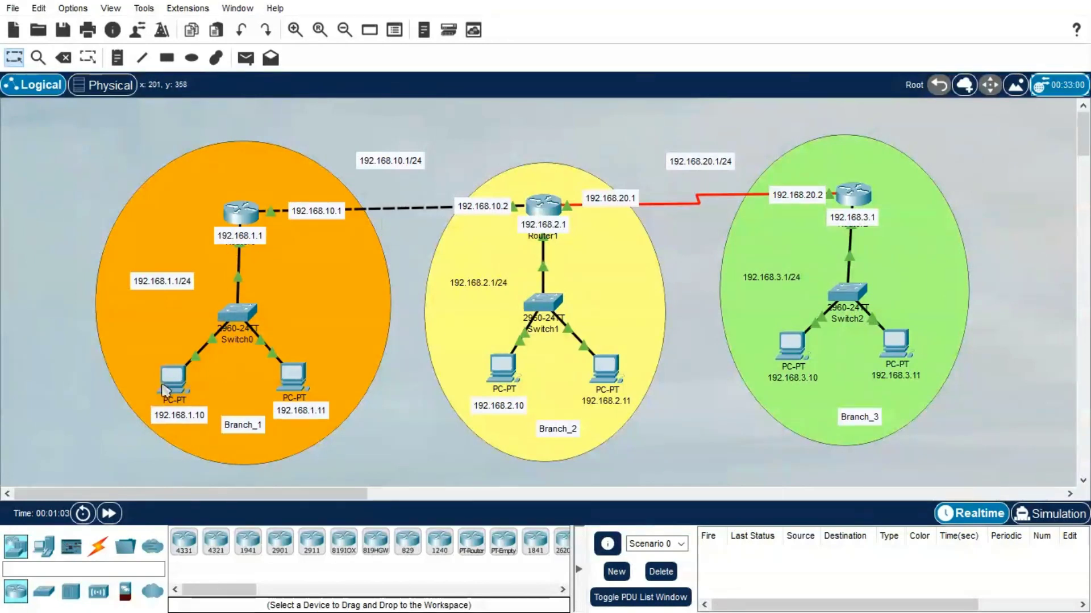
# Open the command line of Router0 in Branch_1 and enter privileged EXEC mode.
pyautogui.moveTo(171, 391)
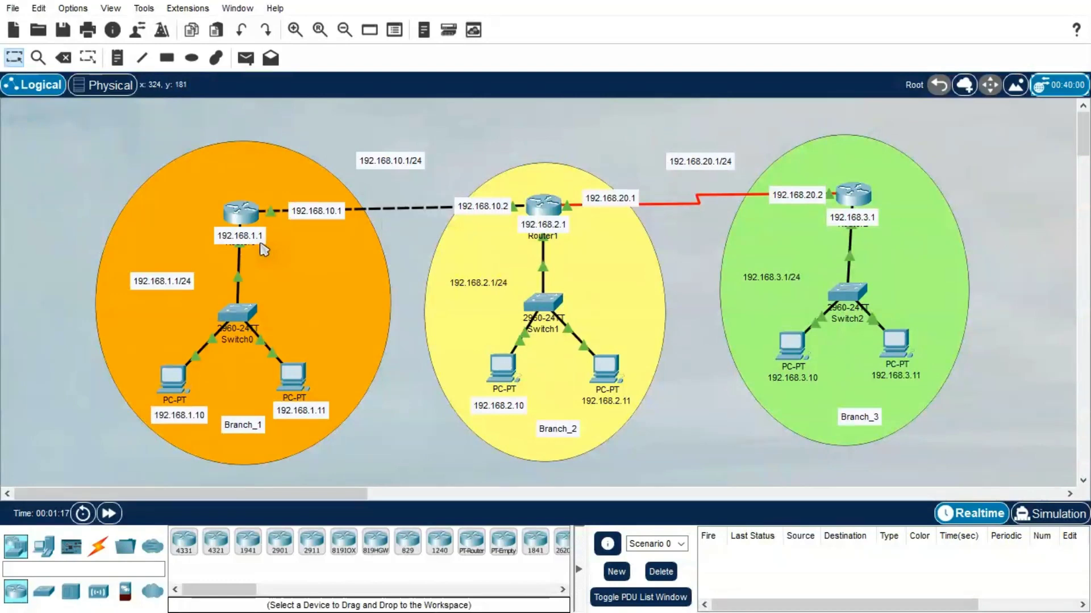
pyautogui.click(243, 211)
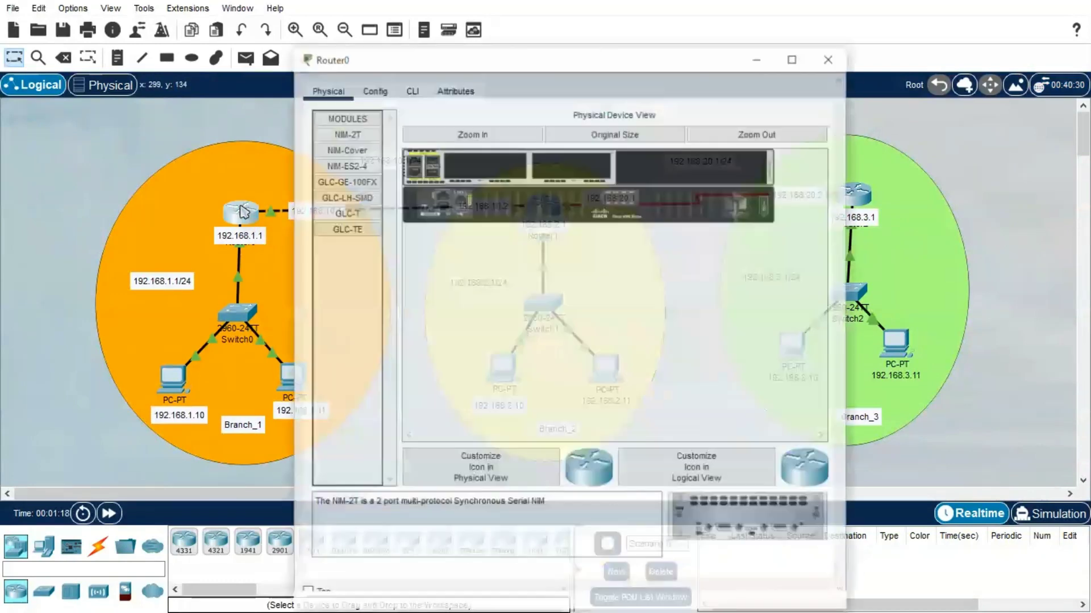
pyautogui.click(411, 89)
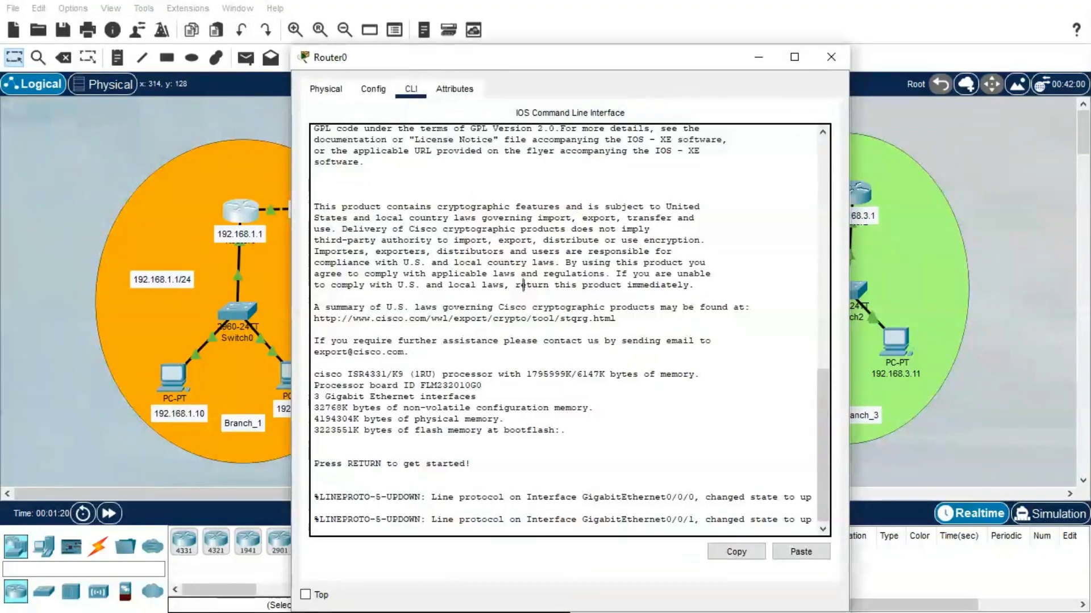
pyautogui.press('Return')
pyautogui.press('Return')
pyautogui.write('en')
pyautogui.press('Return')
pyautogui.press('Return')
# Show Router0's running configuration in an enlarged window and page through it to check the interface IP addresses.
pyautogui.write('sho')
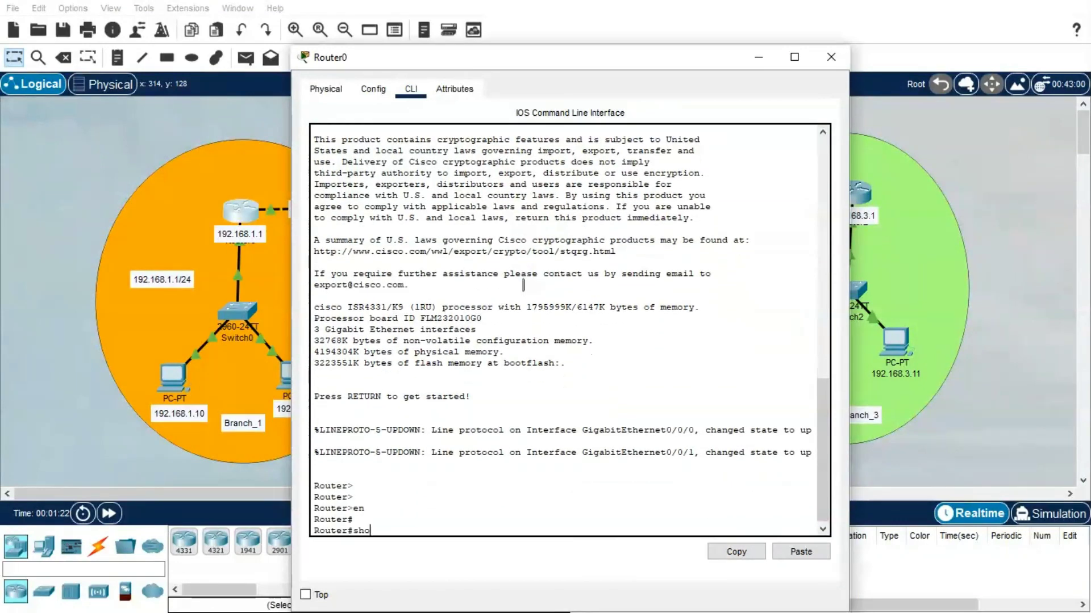
pyautogui.write('w run')
pyautogui.press('Return')
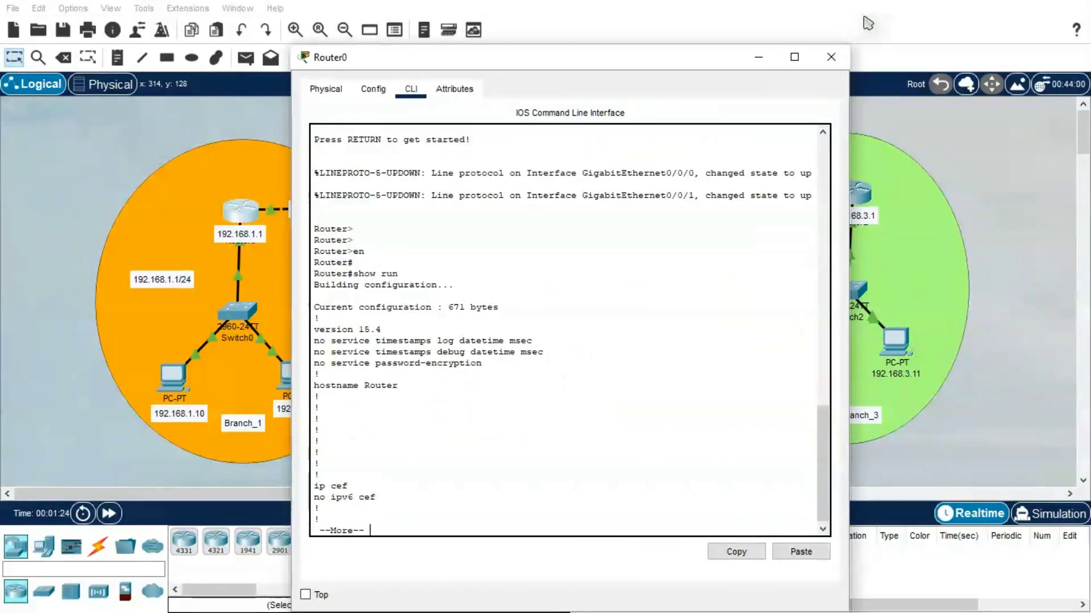
pyautogui.click(794, 57)
pyautogui.press('space')
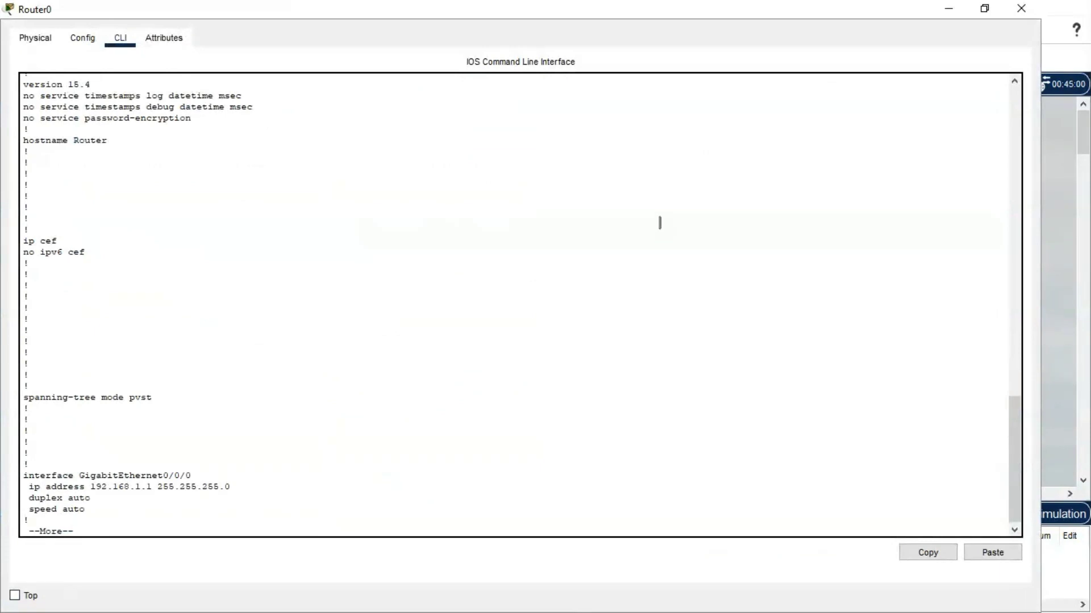
pyautogui.press('space')
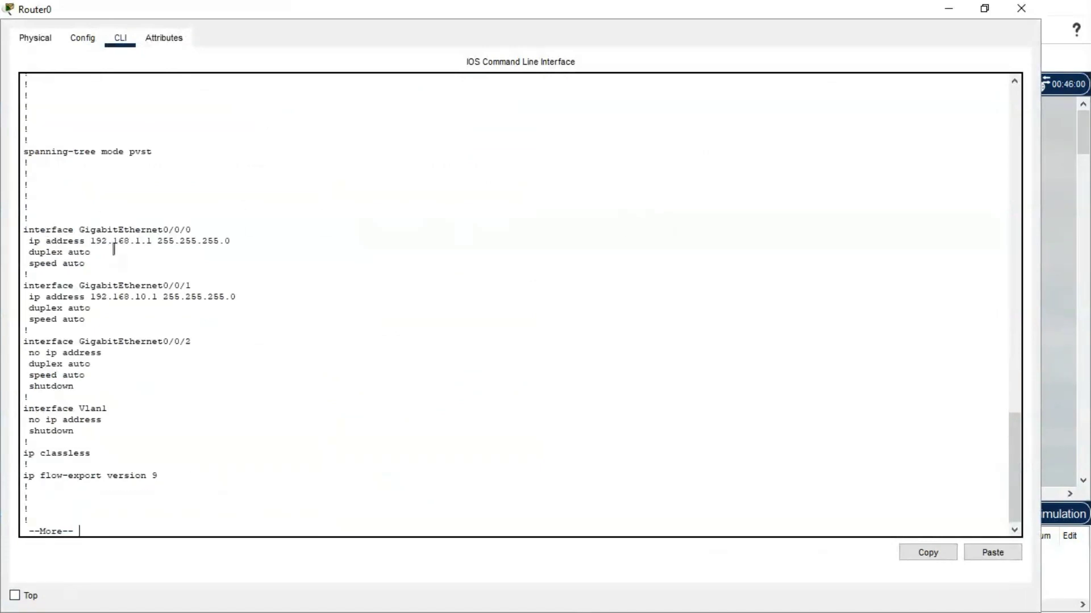
pyautogui.press('space')
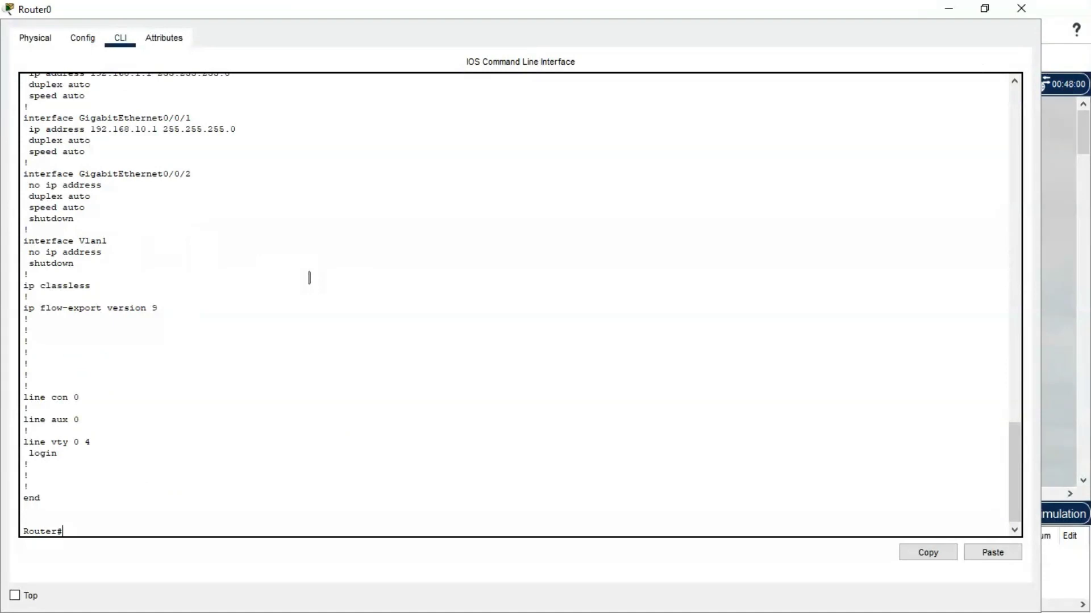
# Restore the Router0 window, place it clear of the Branch_1 topology, and enter global configuration mode with config t.
pyautogui.click(984, 9)
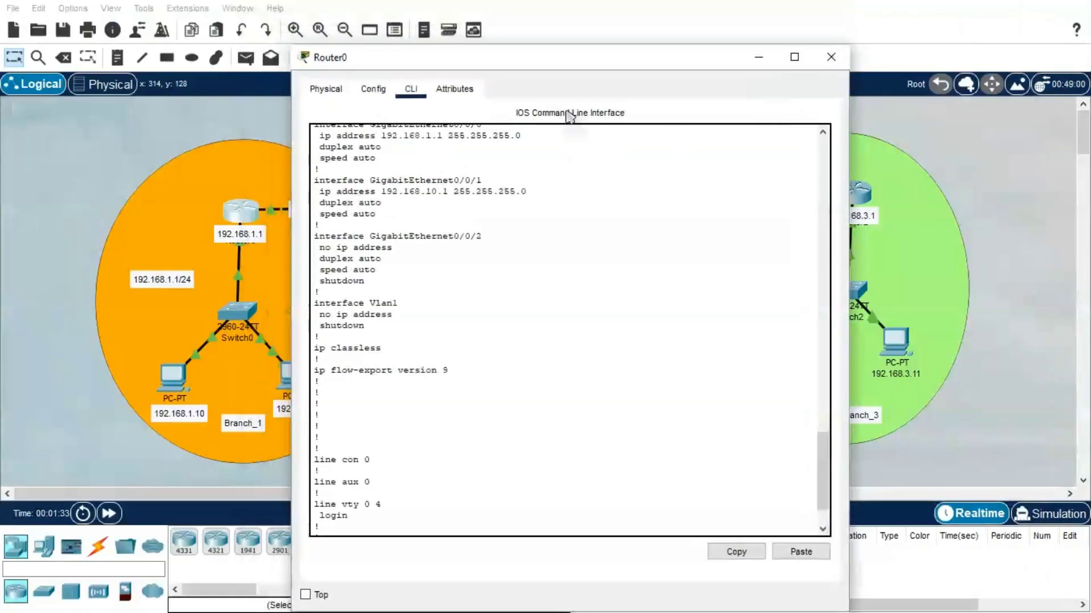
pyautogui.moveTo(498, 58); pyautogui.dragTo(646, 41)
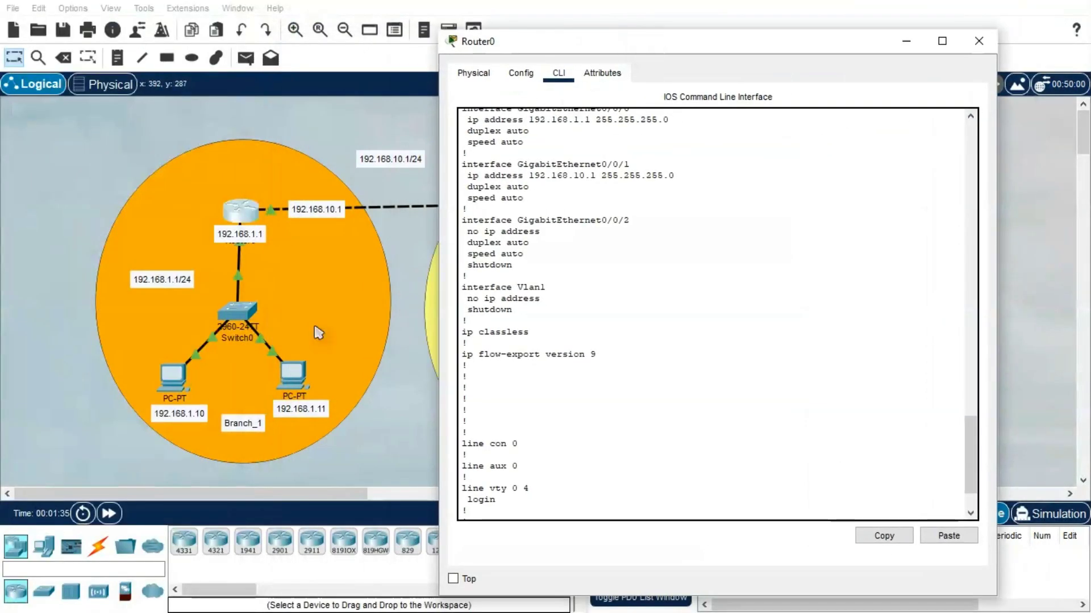
pyautogui.click(563, 405)
pyautogui.press('Return')
pyautogui.press('Return')
pyautogui.press('Return')
pyautogui.write('c')
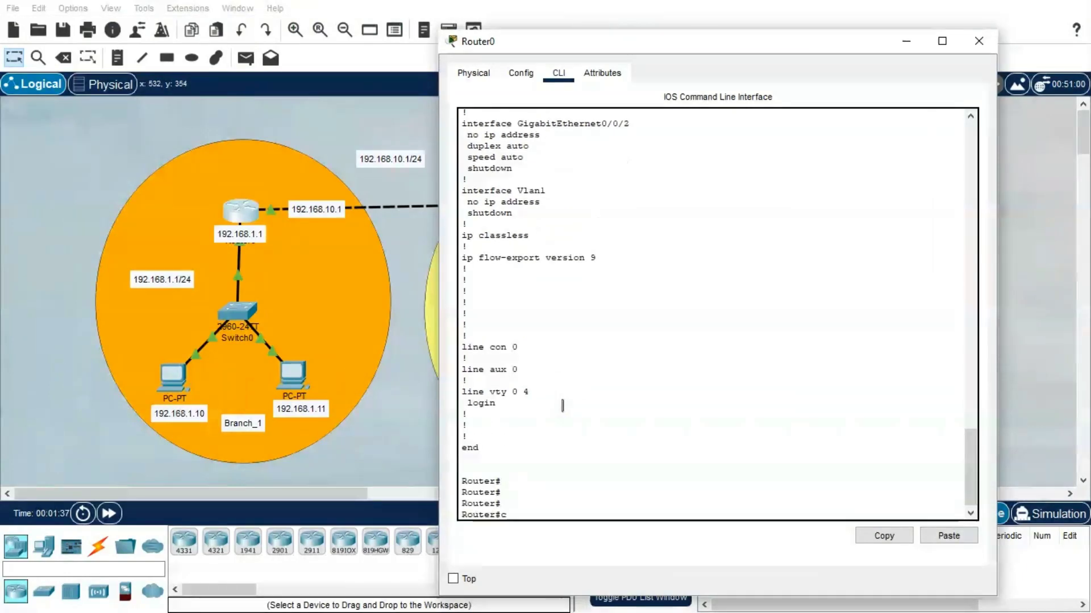
pyautogui.write('onfig t')
pyautogui.press('Return')
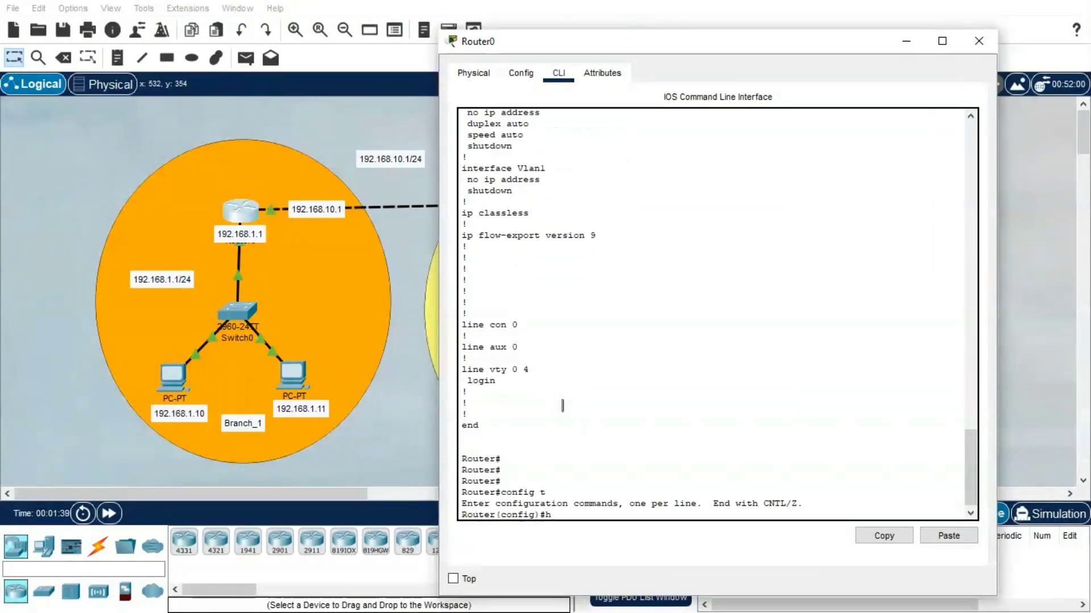
# Set Router0's hostname to Branch_1.
pyautogui.write('hos')
pyautogui.press('Tab')
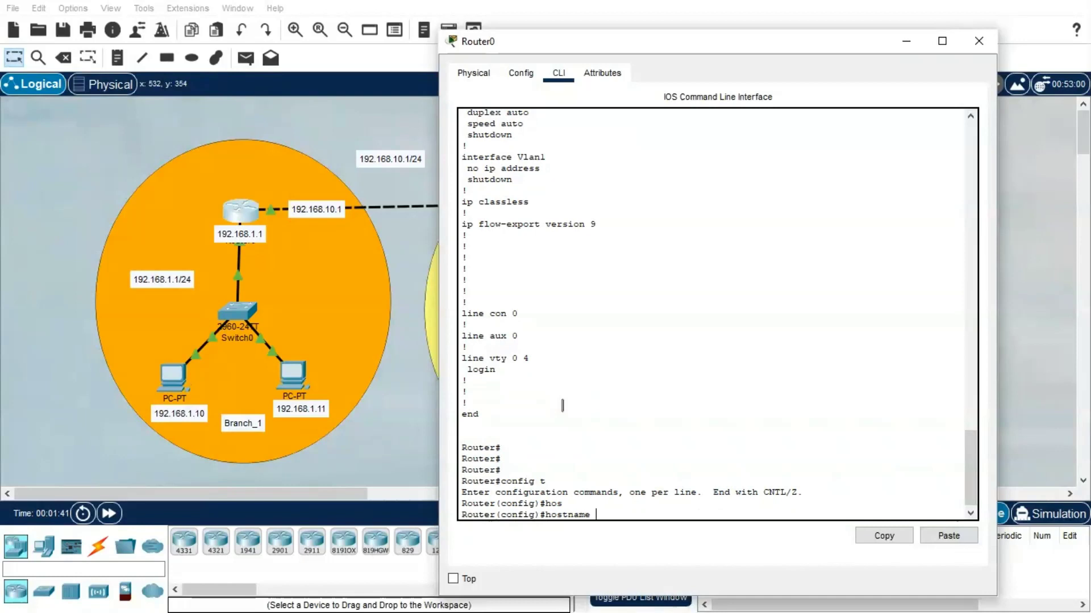
pyautogui.write('Bra')
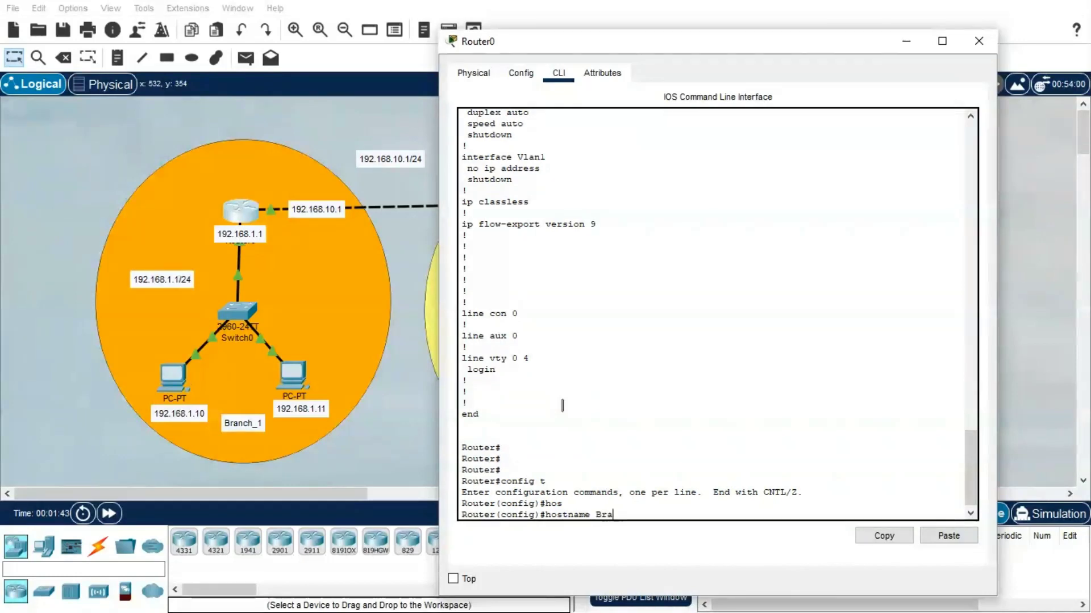
pyautogui.write('nch_1')
pyautogui.press('Return')
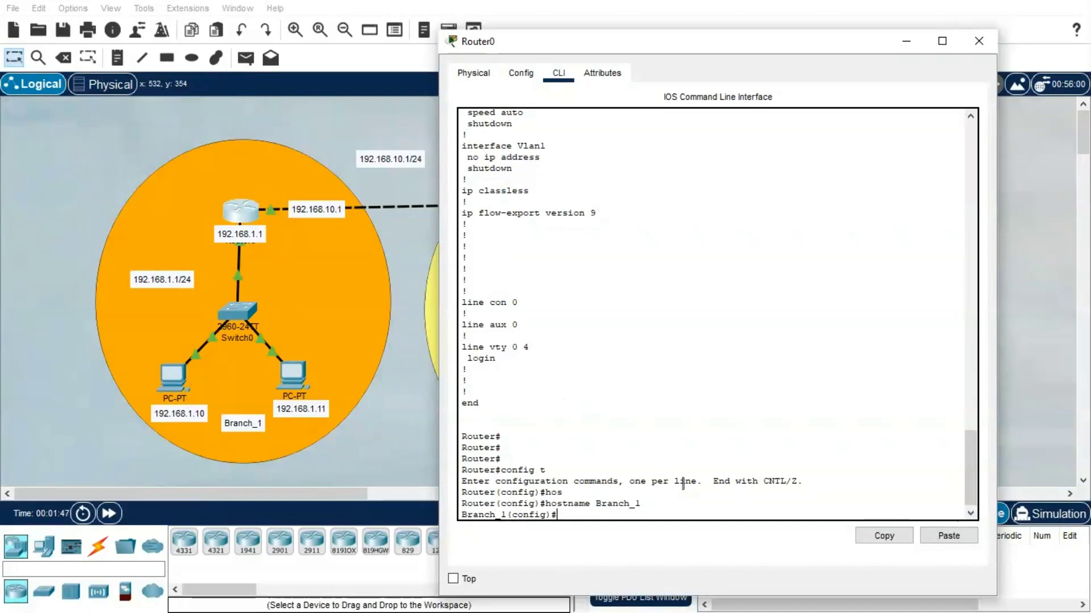
# Enable EIGRP routing on the Branch_1 router with autonomous system number 1.
pyautogui.write('rou')
pyautogui.press('Tab')
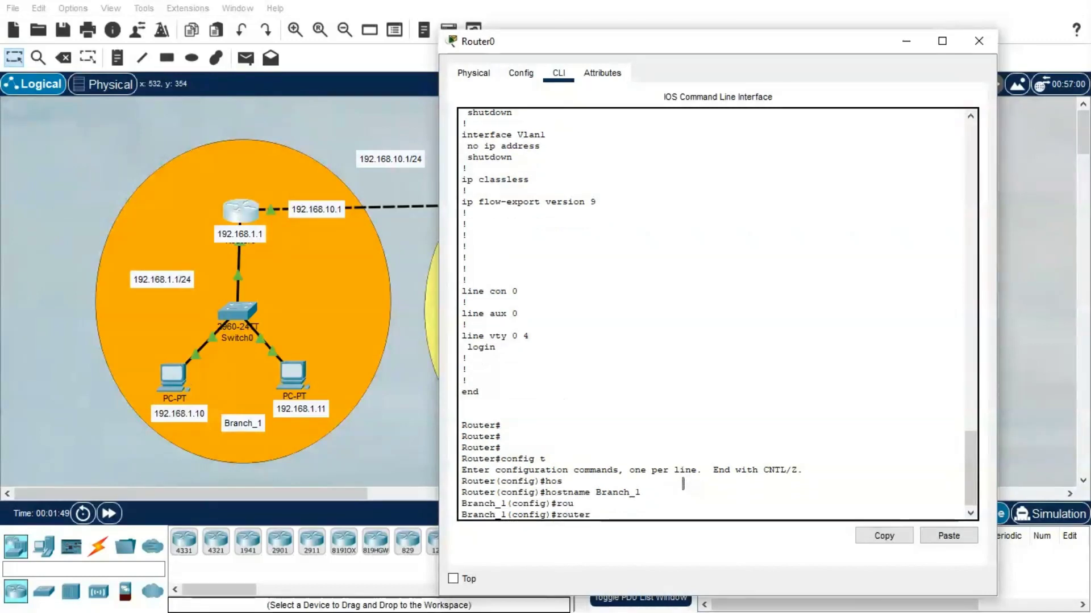
pyautogui.write('ei')
pyautogui.press('Tab')
pyautogui.write('1')
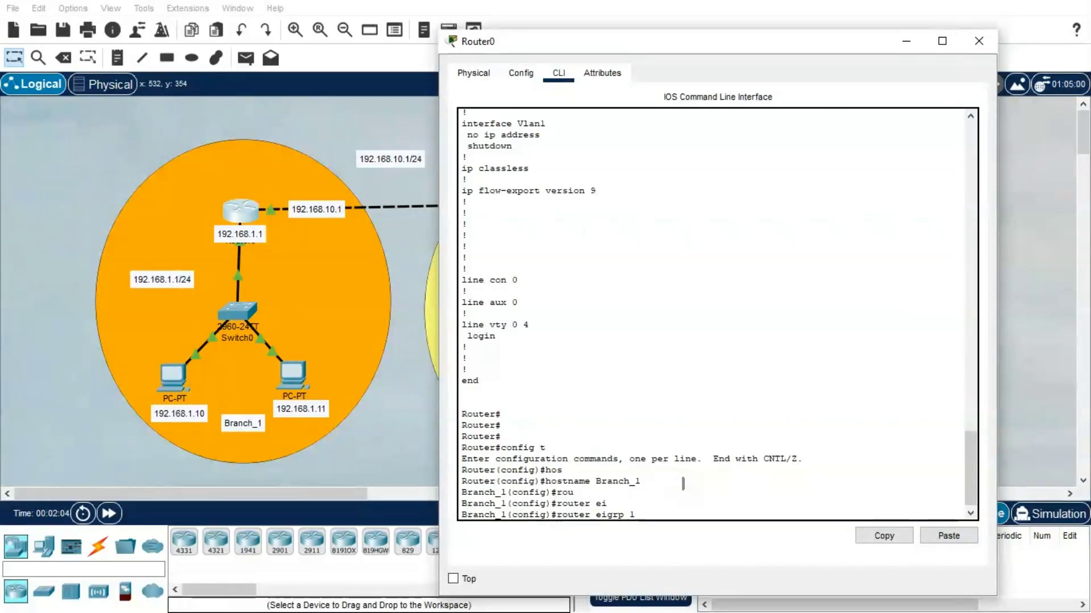
pyautogui.press('Return')
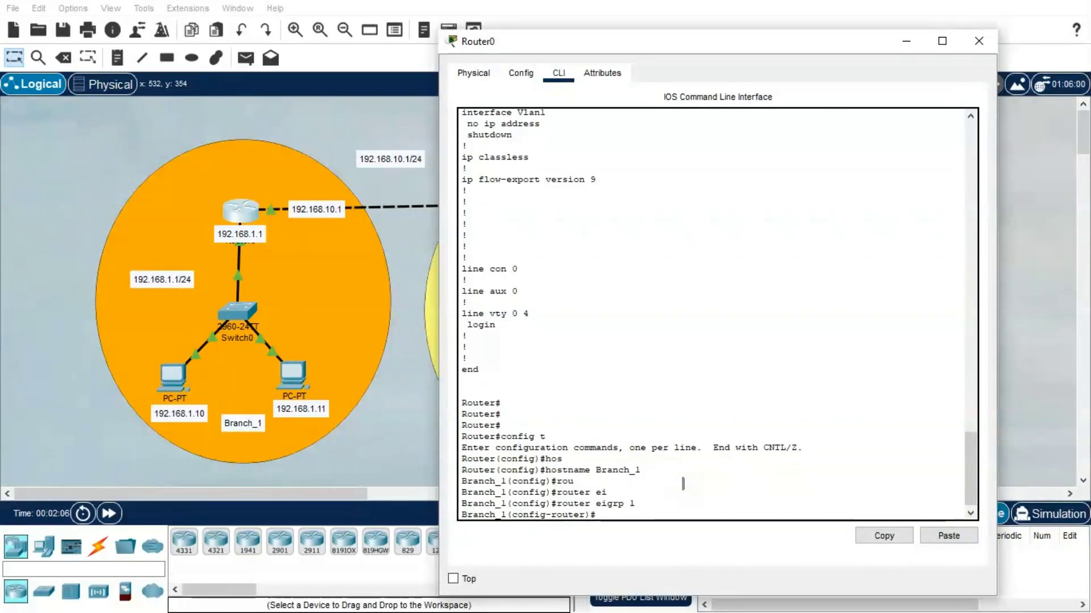
# Advertise network 192.168.1.1 in the Branch_1 router's EIGRP configuration.
pyautogui.write('network')
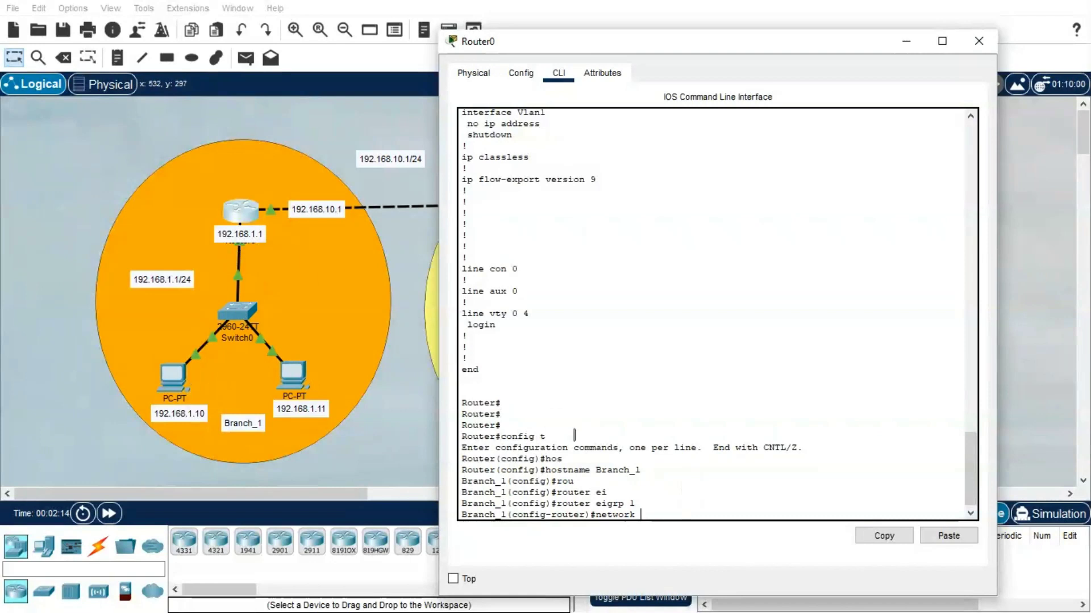
pyautogui.write('192')
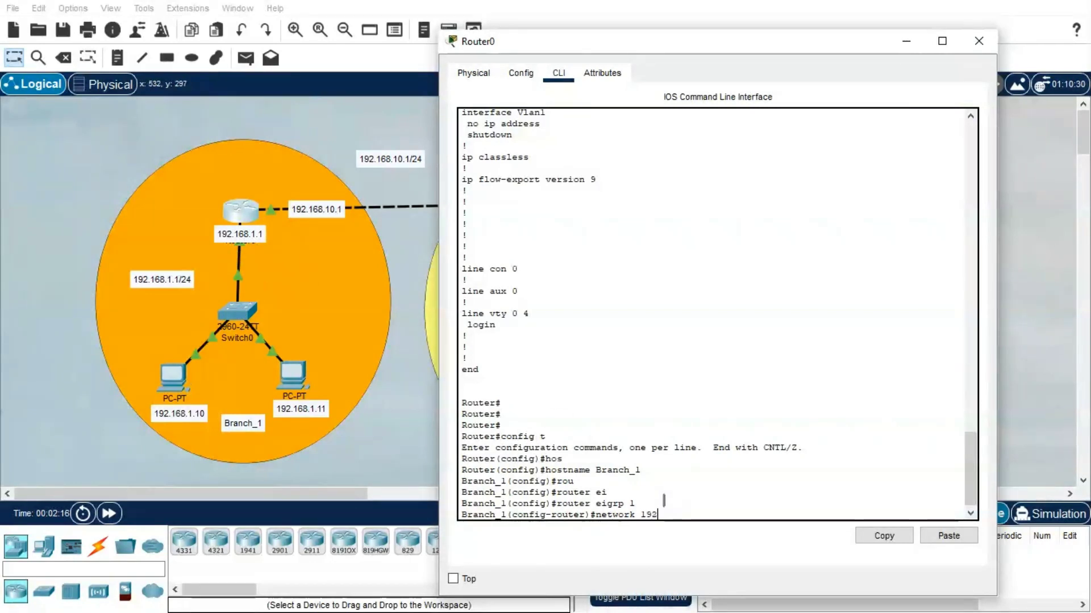
pyautogui.write('.168.1.')
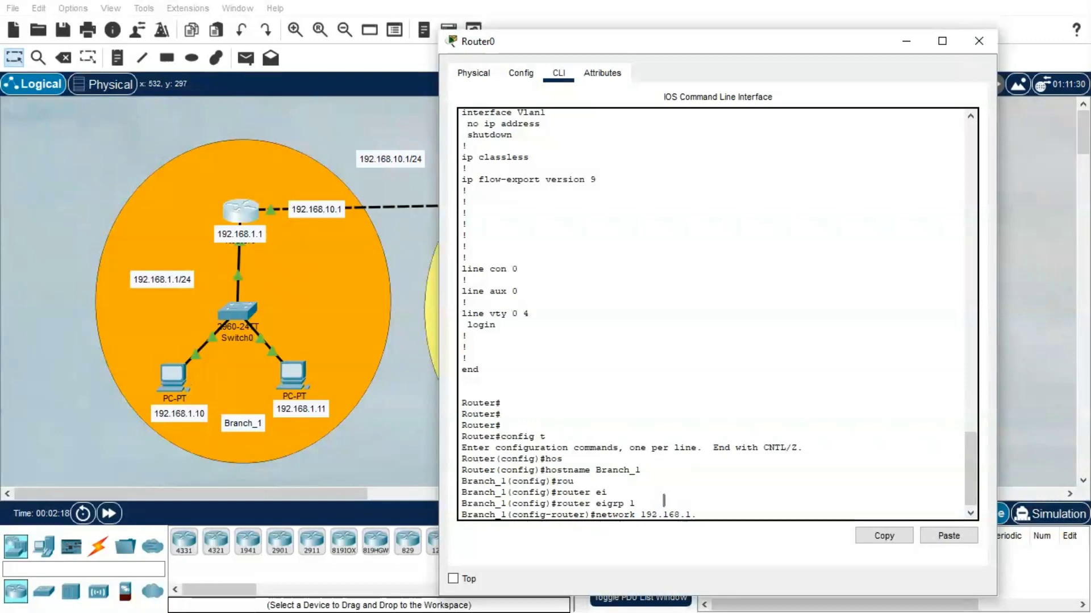
pyautogui.write('1')
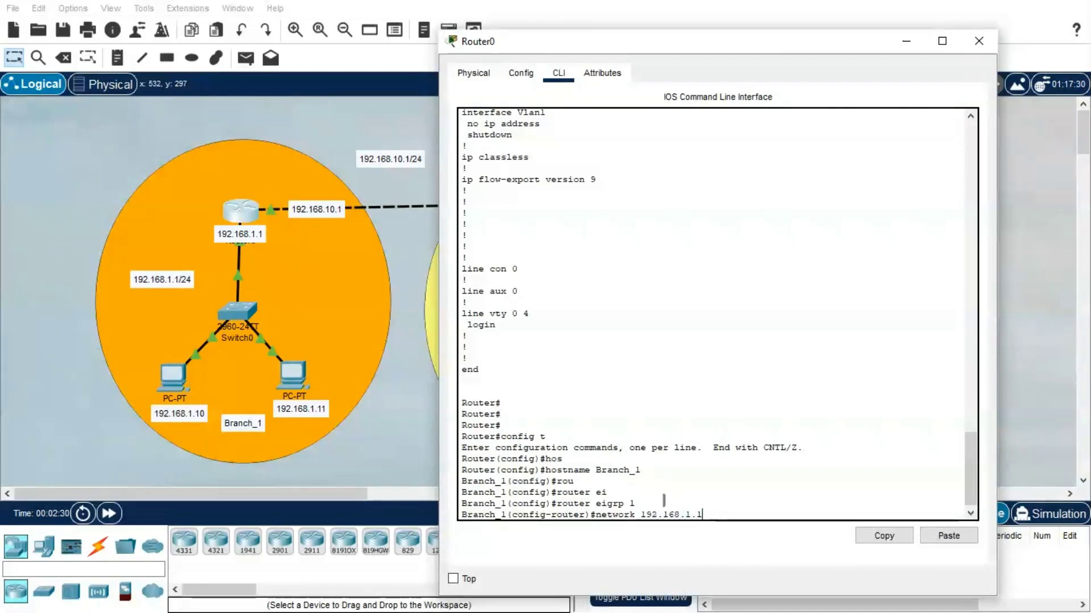
pyautogui.press('Return')
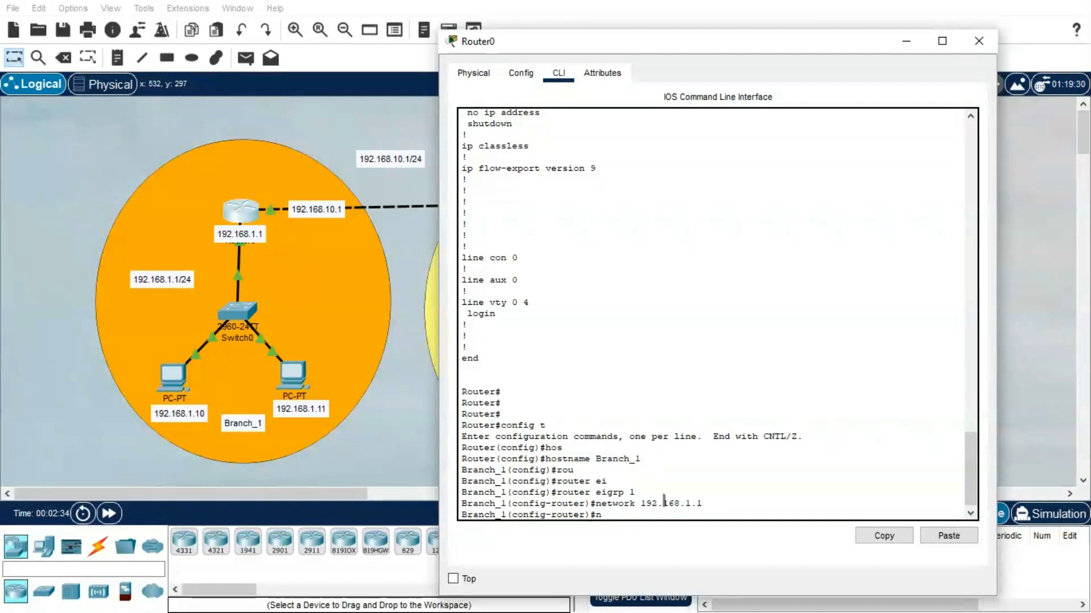
# Advertise network 192.168.10.1 in the Branch_1 router's EIGRP configuration and close the Router0 window.
pyautogui.write('network 192.16')
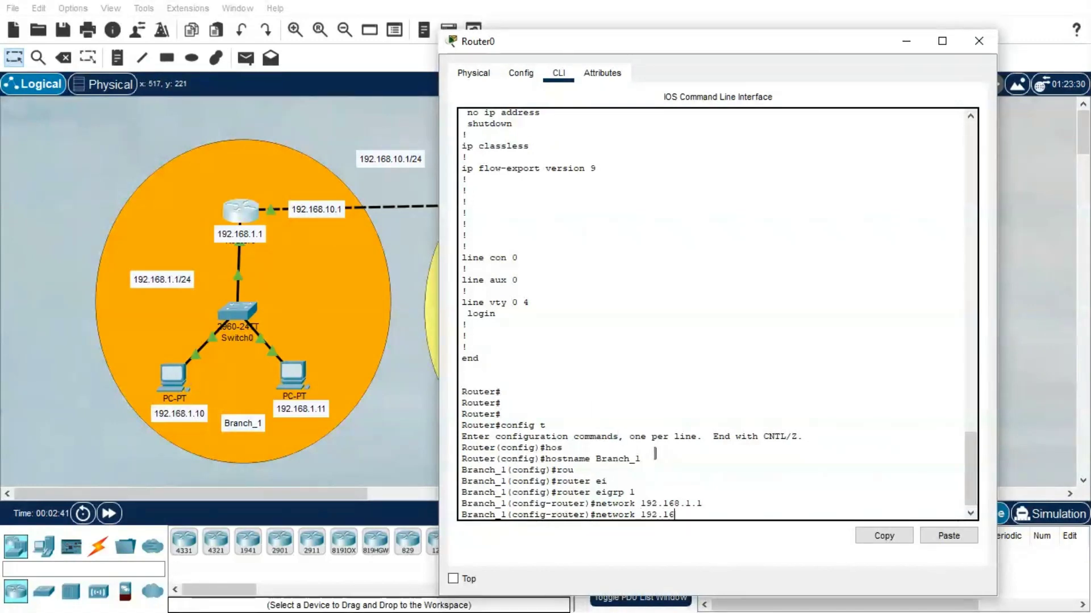
pyautogui.write('8.10.1')
pyautogui.press('Return')
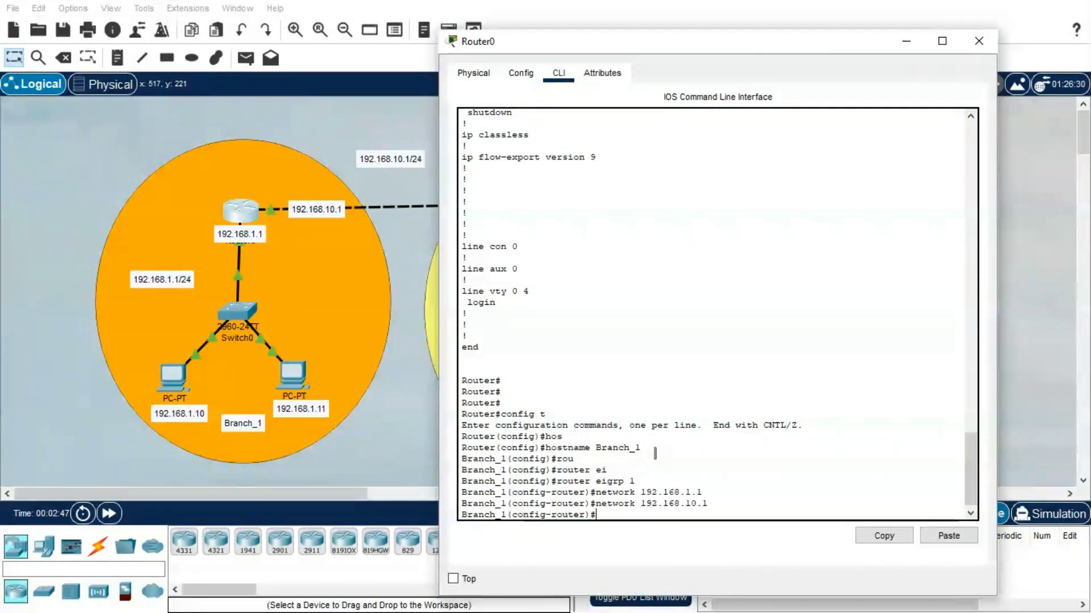
pyautogui.click(979, 41)
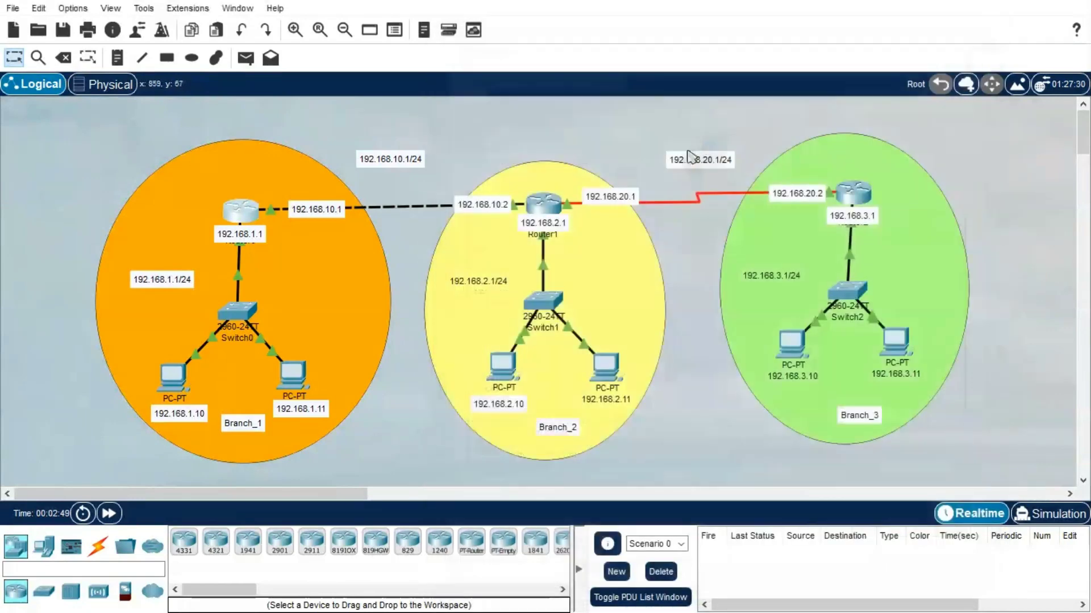
# Open the command line of Router1 in Branch_2 and enter privileged and then global configuration mode.
pyautogui.click(550, 209)
pyautogui.click(411, 89)
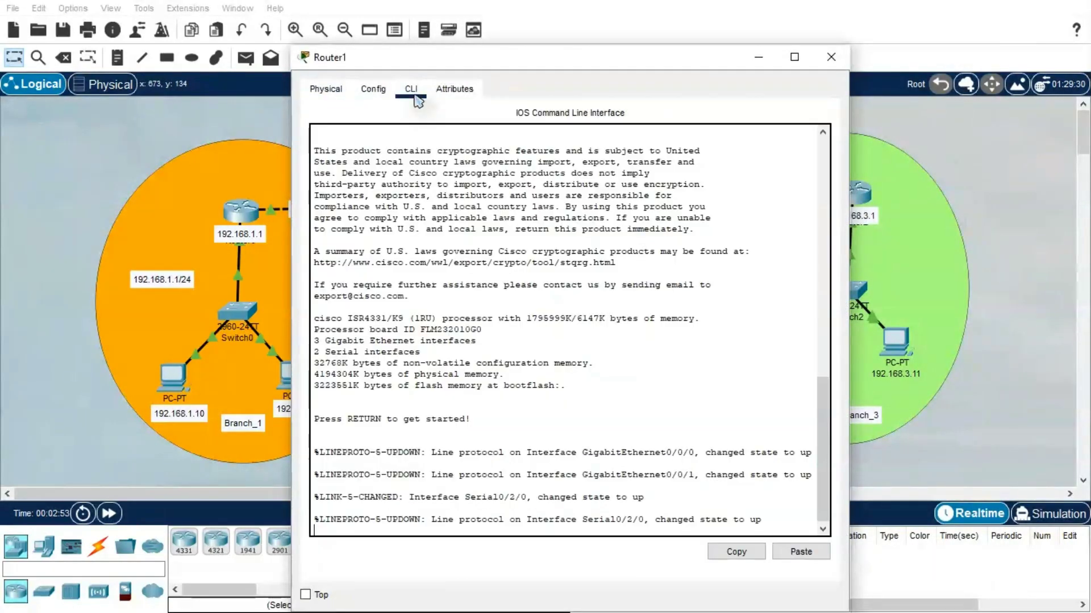
pyautogui.press('Return')
pyautogui.press('Return')
pyautogui.write('en')
pyautogui.press('Return')
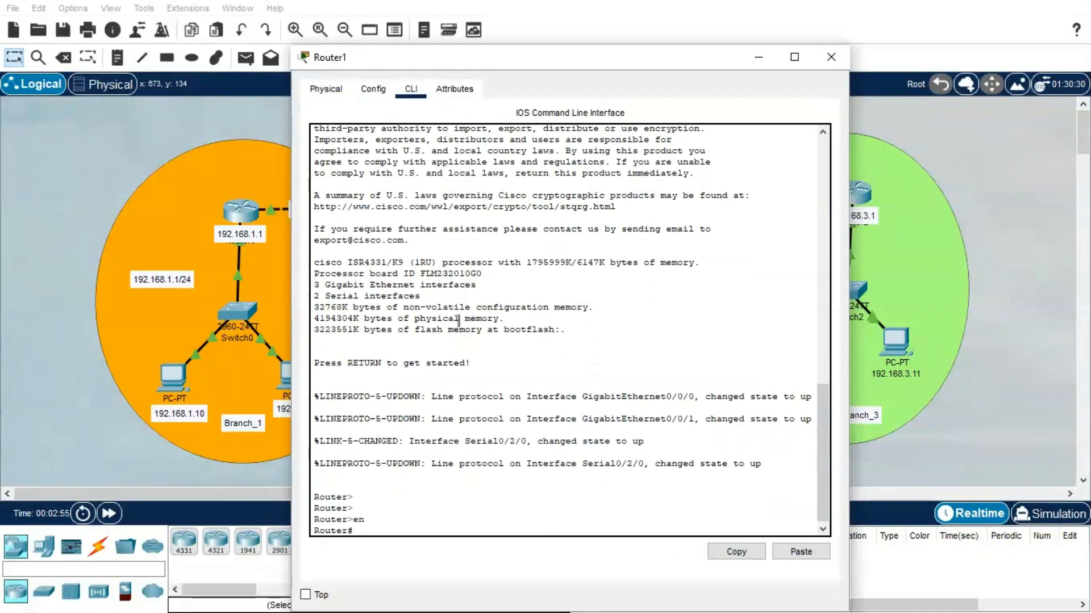
pyautogui.write('config t')
pyautogui.press('Return')
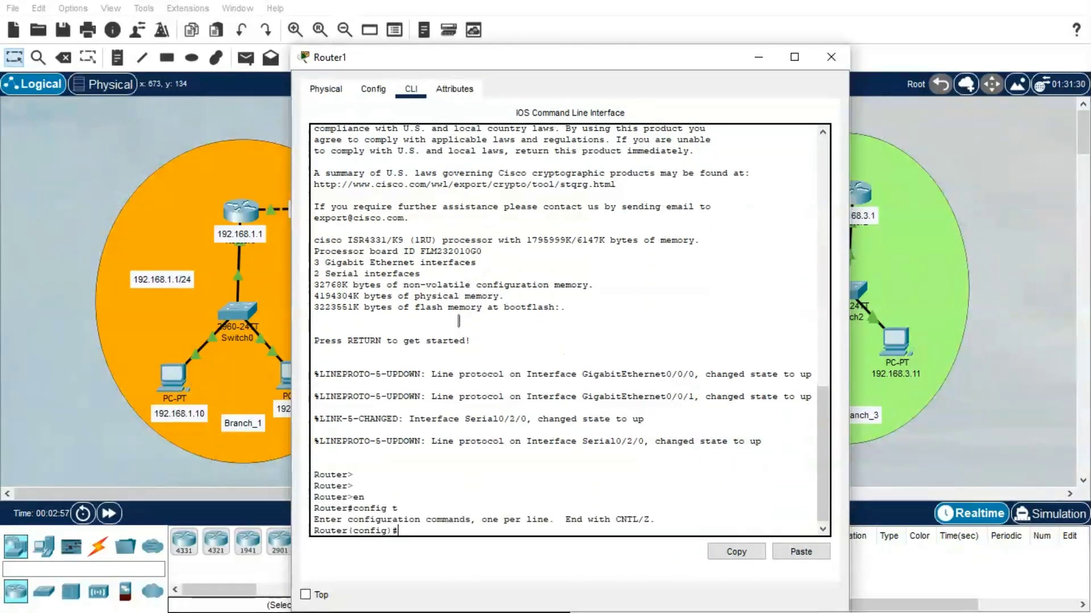
# Set Router1's hostname to Branch_2.
pyautogui.write('hos')
pyautogui.press('Tab')
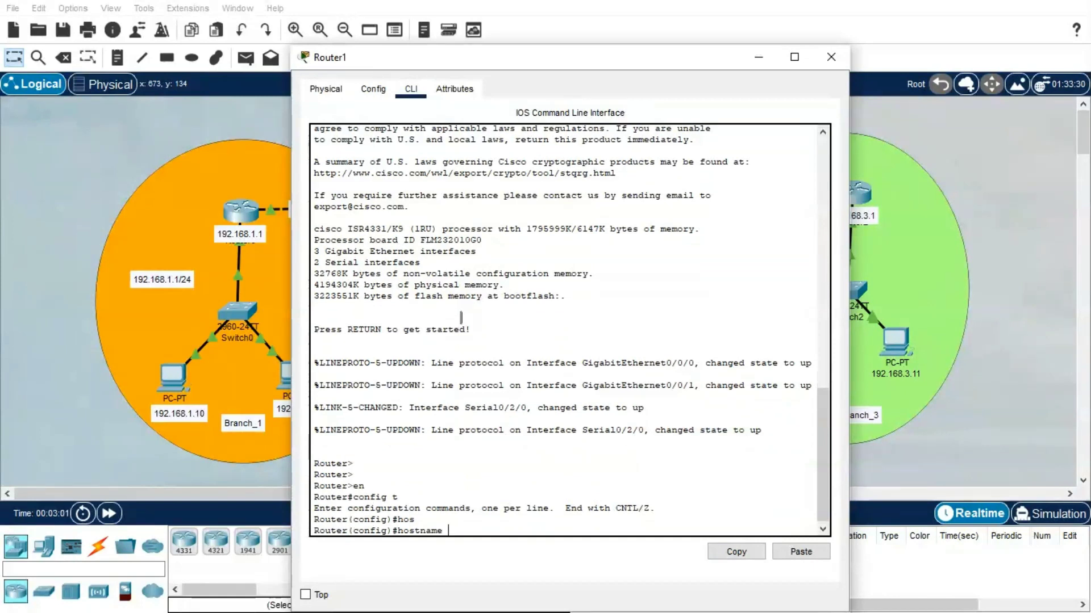
pyautogui.write('Branch_2')
pyautogui.press('Return')
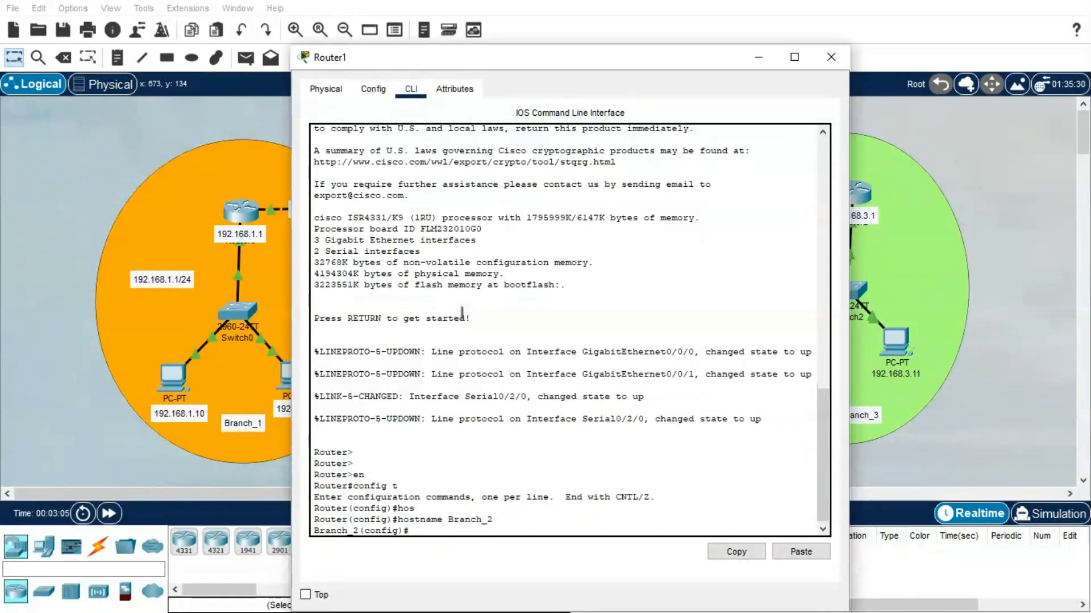
# Enable EIGRP routing on the Branch_2 router with autonomous system number 1.
pyautogui.write('rou')
pyautogui.press('Tab')
pyautogui.write('e')
pyautogui.press('Tab')
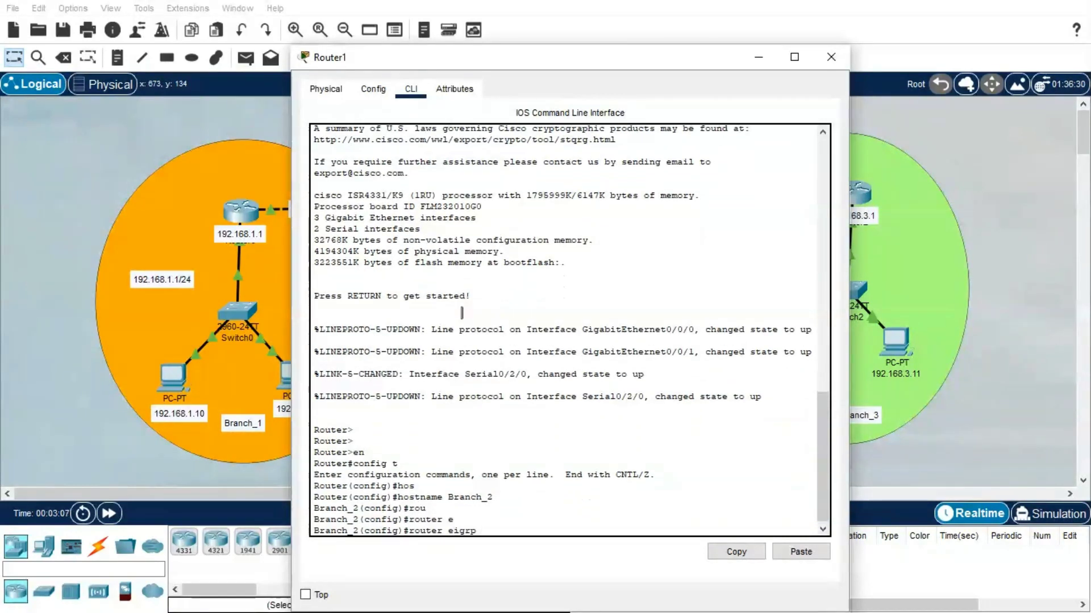
pyautogui.write('1')
pyautogui.press('Return')
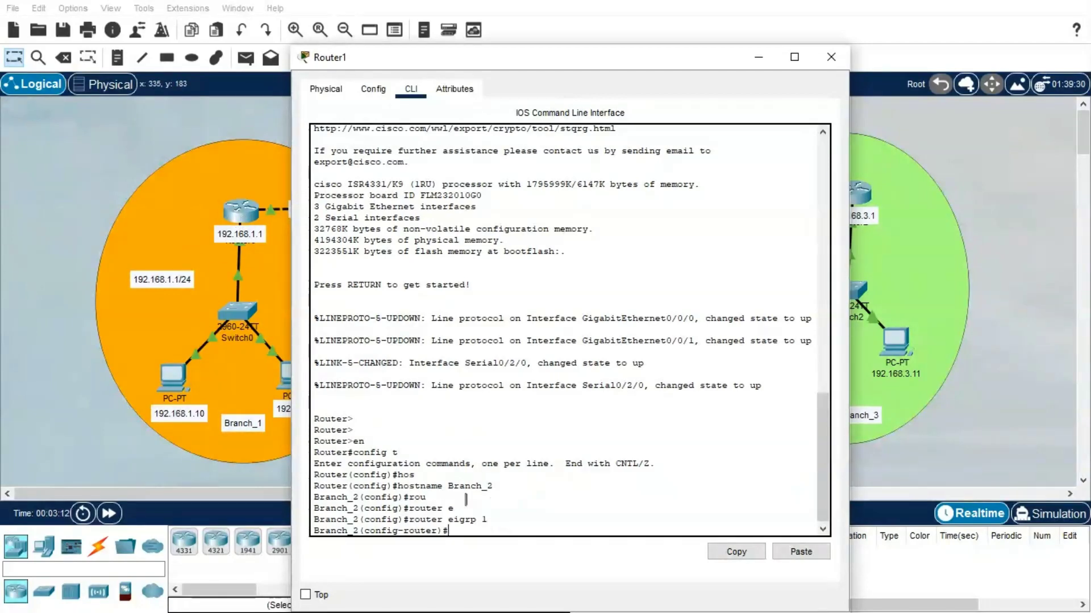
# Advertise network 192.168.2.1 in the Branch_2 router's EIGRP configuration.
pyautogui.write('net')
pyautogui.press('Tab')
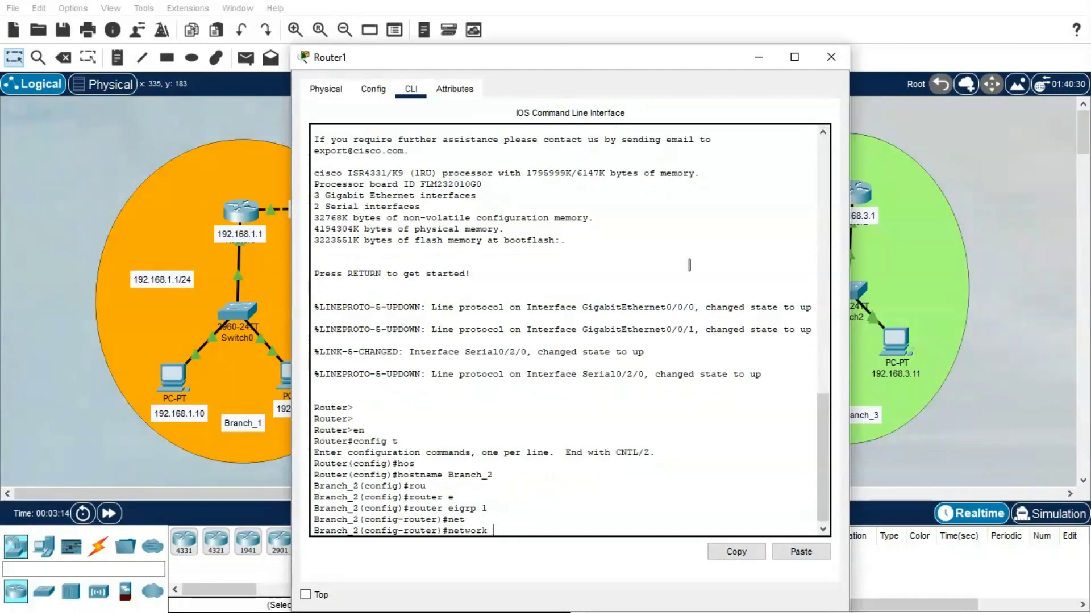
pyautogui.moveTo(607, 70); pyautogui.dragTo(898, 79)
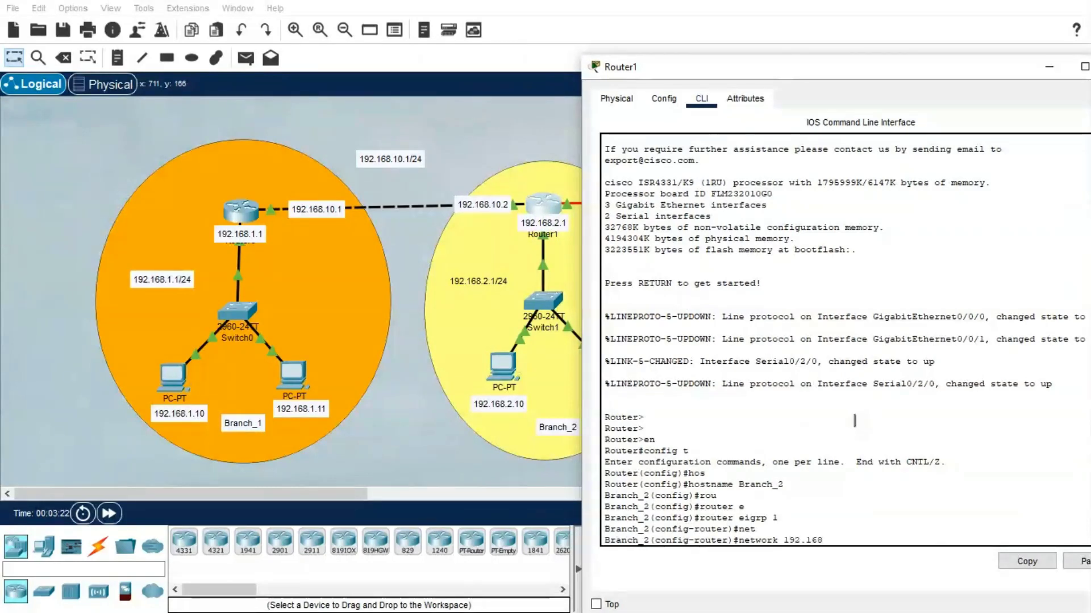
pyautogui.press('Return')
# Advertise the link network toward Branch_1, 192.168.10.1, in the Branch_2 router's EIGRP configuration.
pyautogui.write('n')
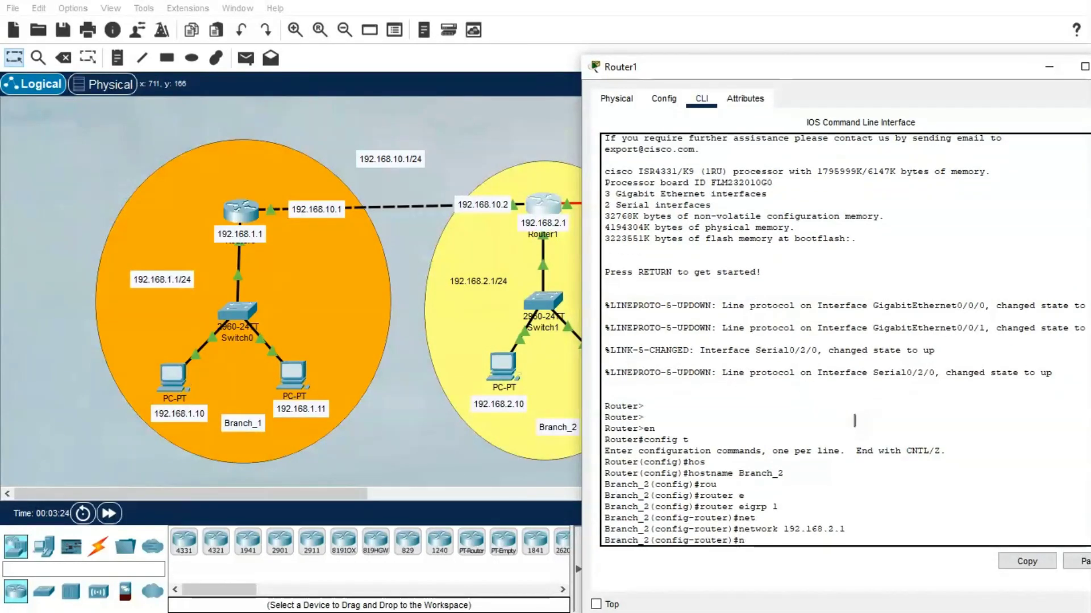
pyautogui.write('etwork')
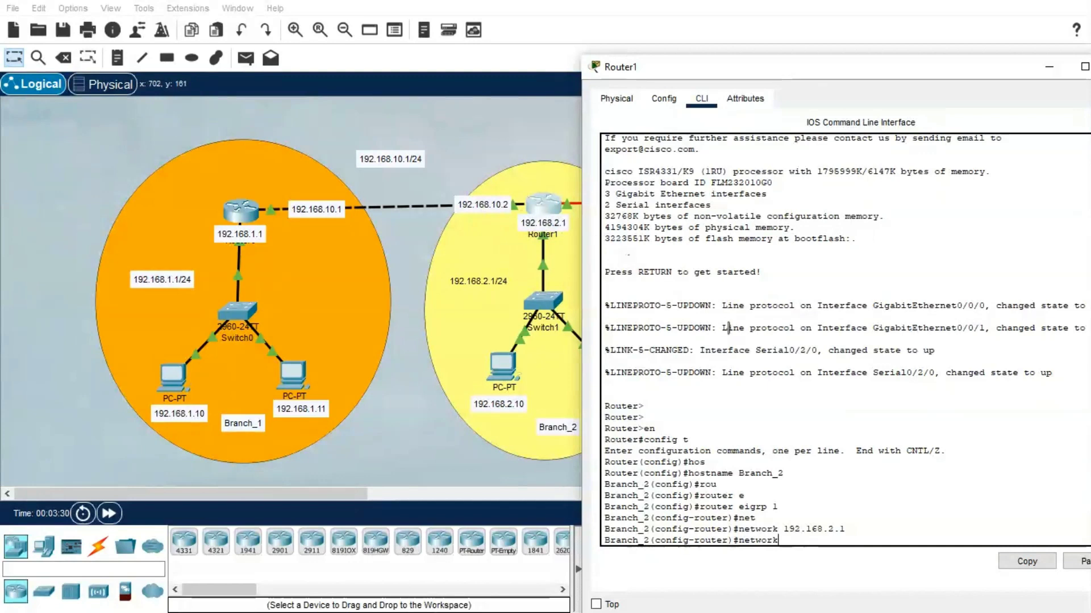
pyautogui.write(' 192.168')
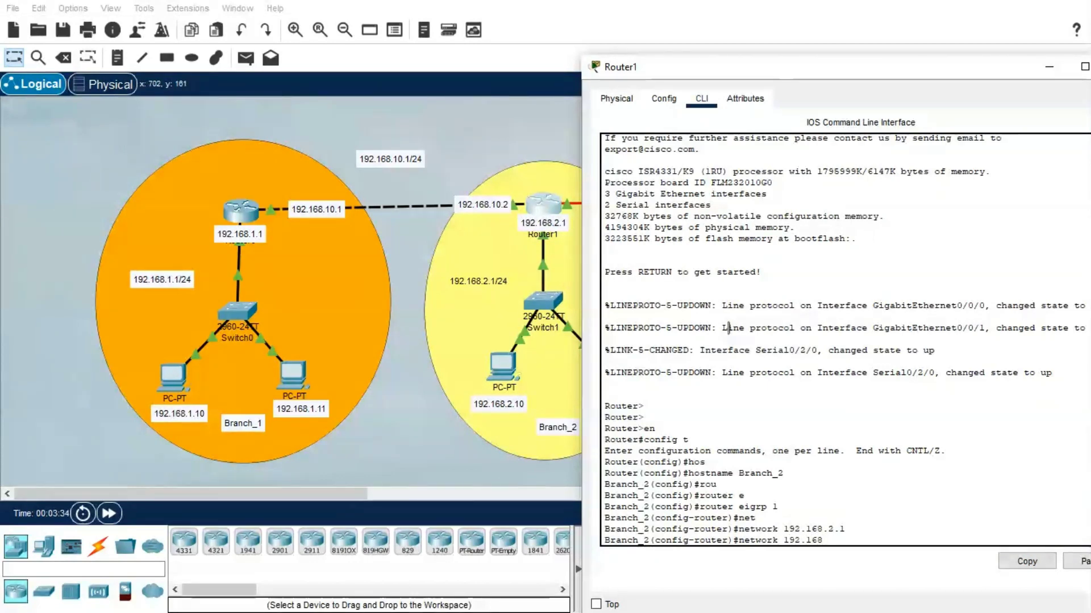
pyautogui.write('.10.')
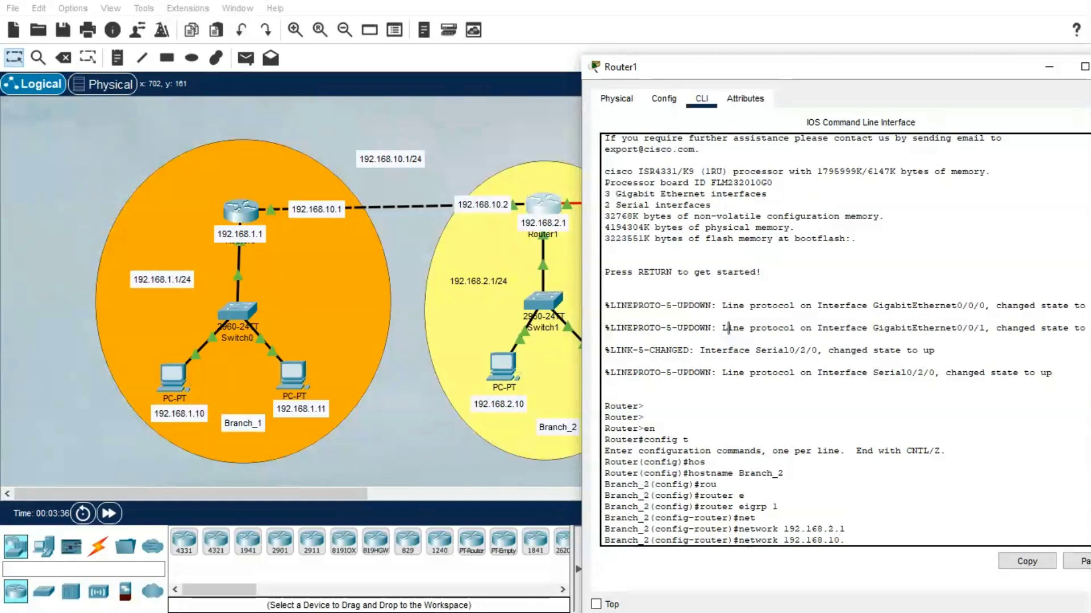
pyautogui.write('2')
pyautogui.write('1')
pyautogui.press('Return')
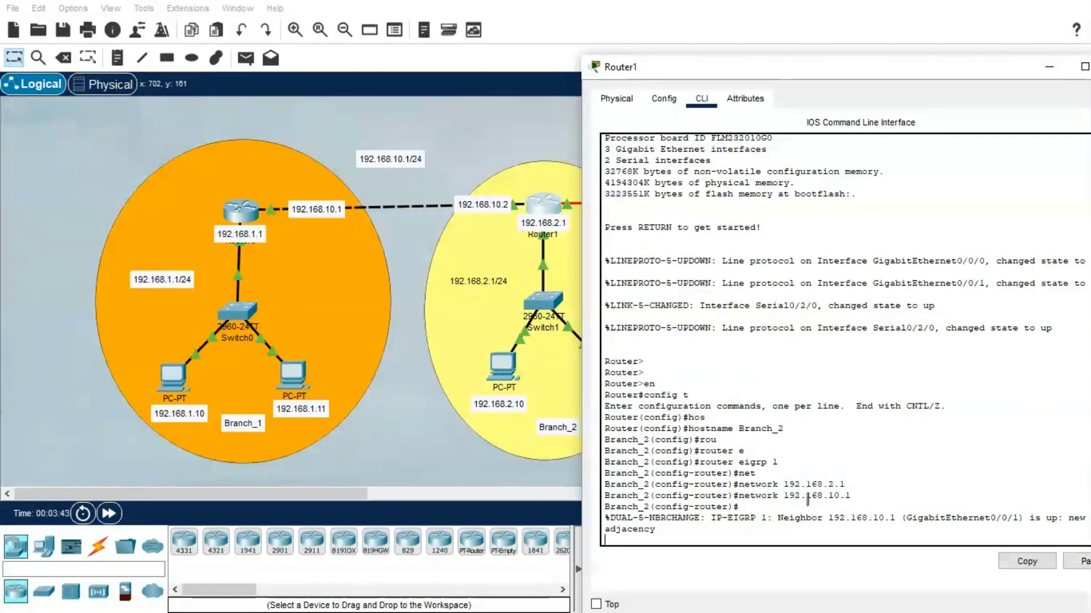
# Advertise network 192.168.20.1 in the Branch_2 router's EIGRP configuration and minimize the Router1 window.
pyautogui.press('Return')
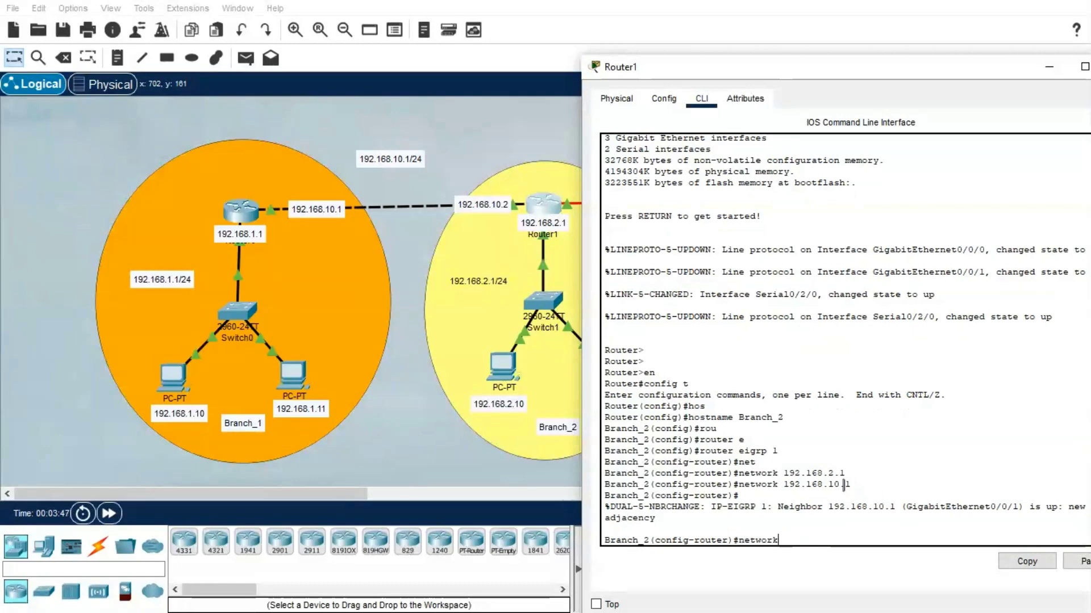
pyautogui.moveTo(820, 68); pyautogui.dragTo(378, 251)
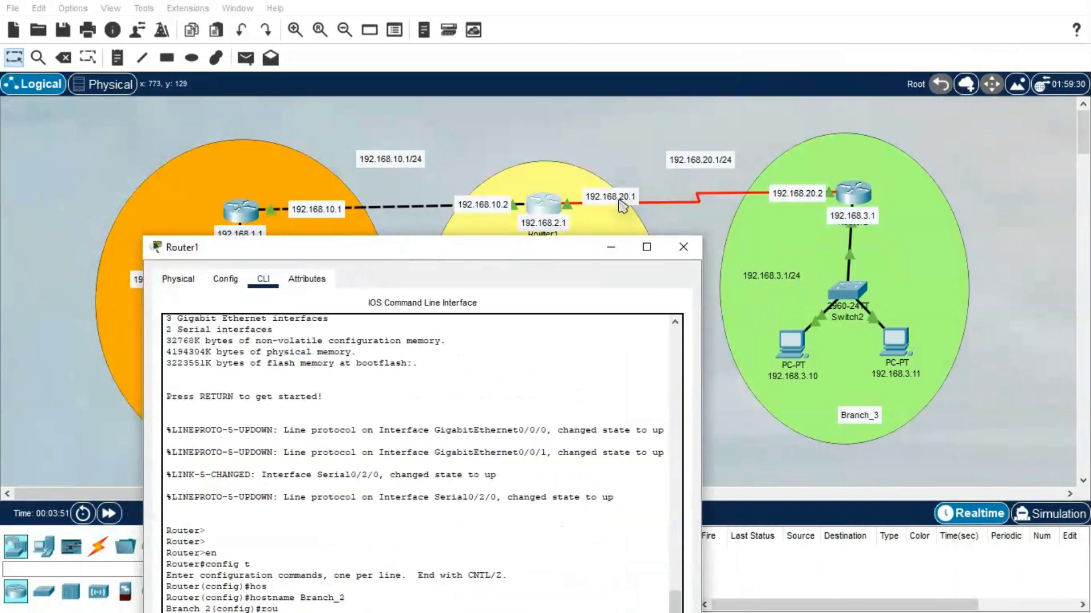
pyautogui.moveTo(559, 253); pyautogui.dragTo(848, 21)
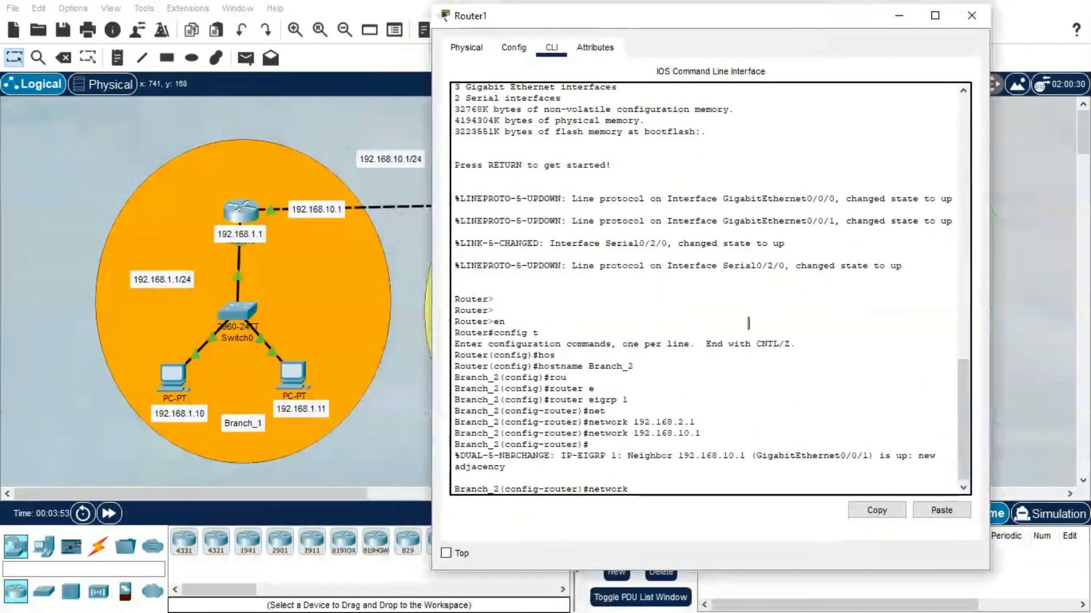
pyautogui.write('192.168')
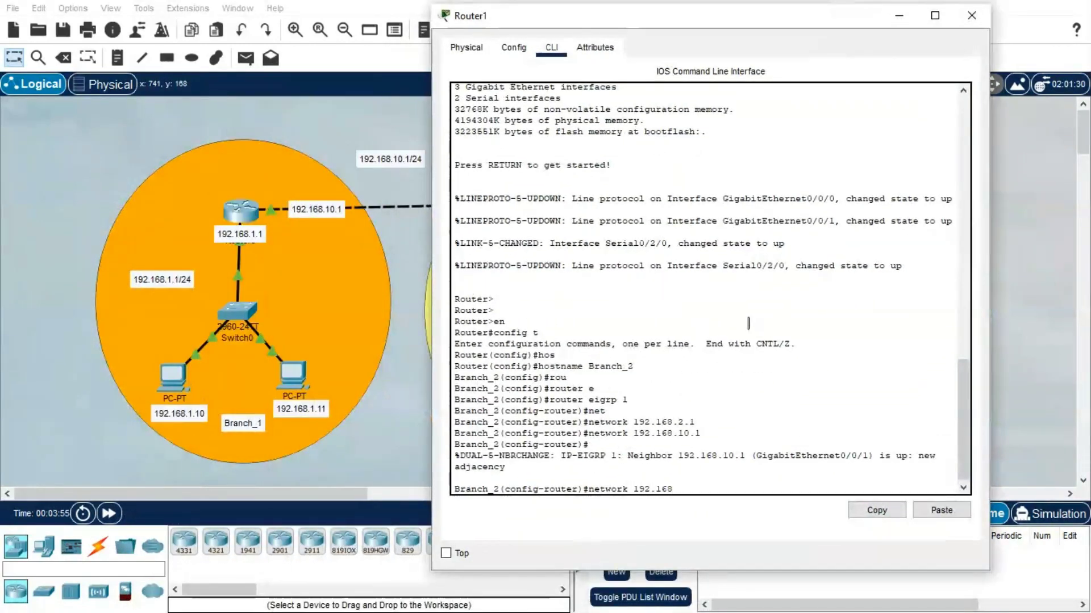
pyautogui.write('.20.1')
pyautogui.press('Return')
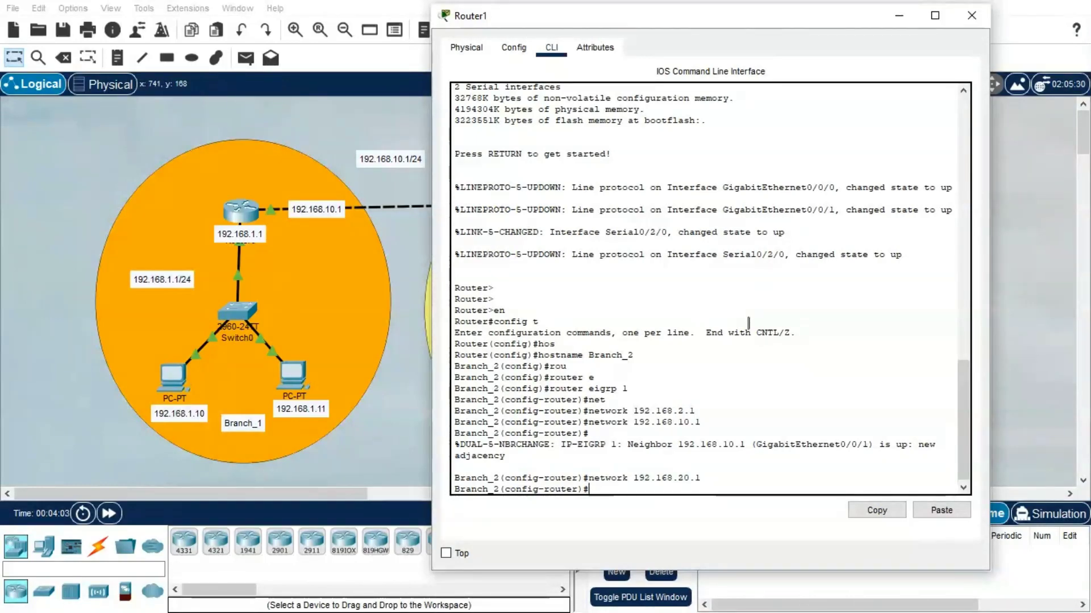
pyautogui.click(896, 16)
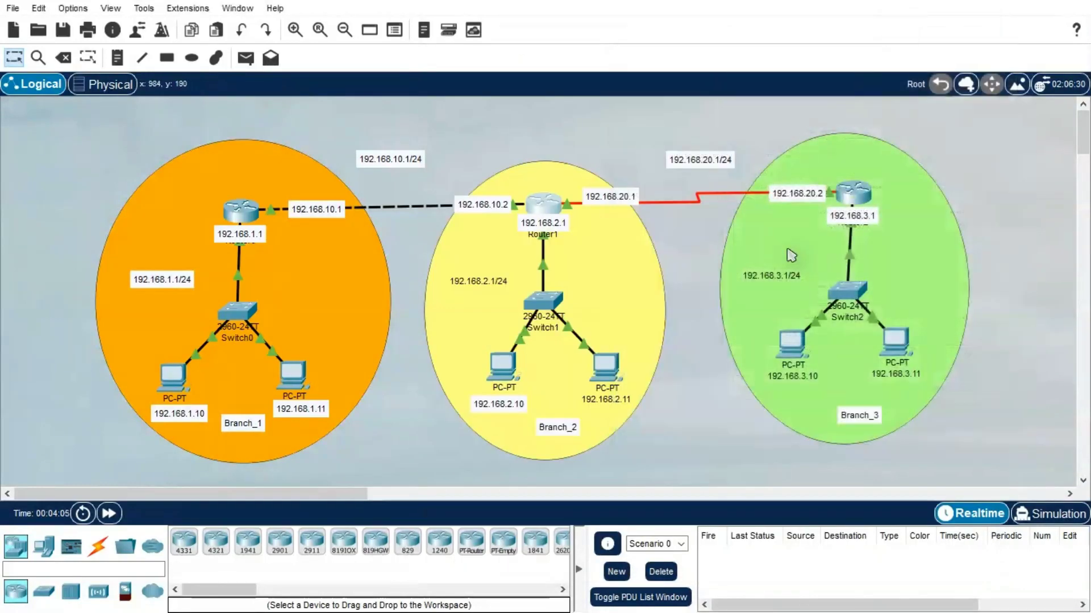
# Open the command line of Router2 in Branch_3 and enter privileged and then global configuration mode.
pyautogui.click(853, 193)
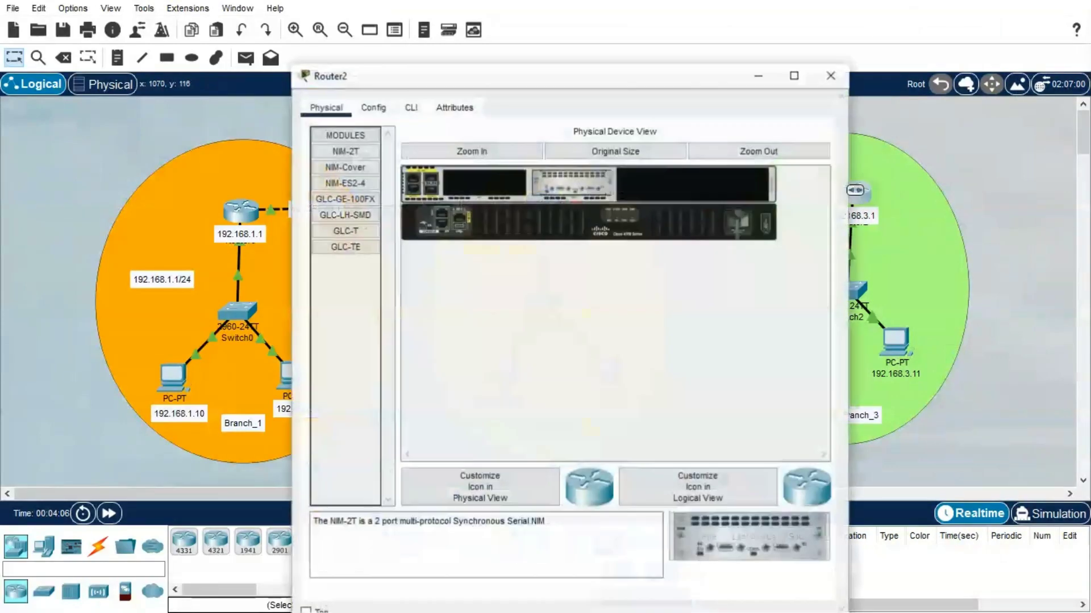
pyautogui.click(405, 88)
pyautogui.press('Return')
pyautogui.press('Return')
pyautogui.write('en')
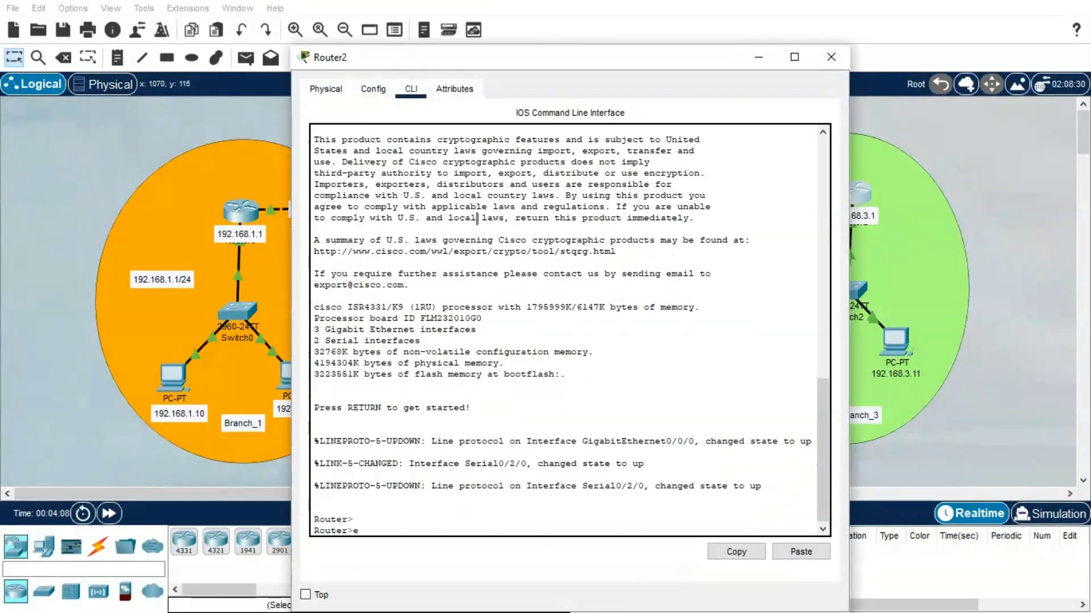
pyautogui.press('Return')
pyautogui.write('confit')
pyautogui.write(' t')
pyautogui.press('Return')
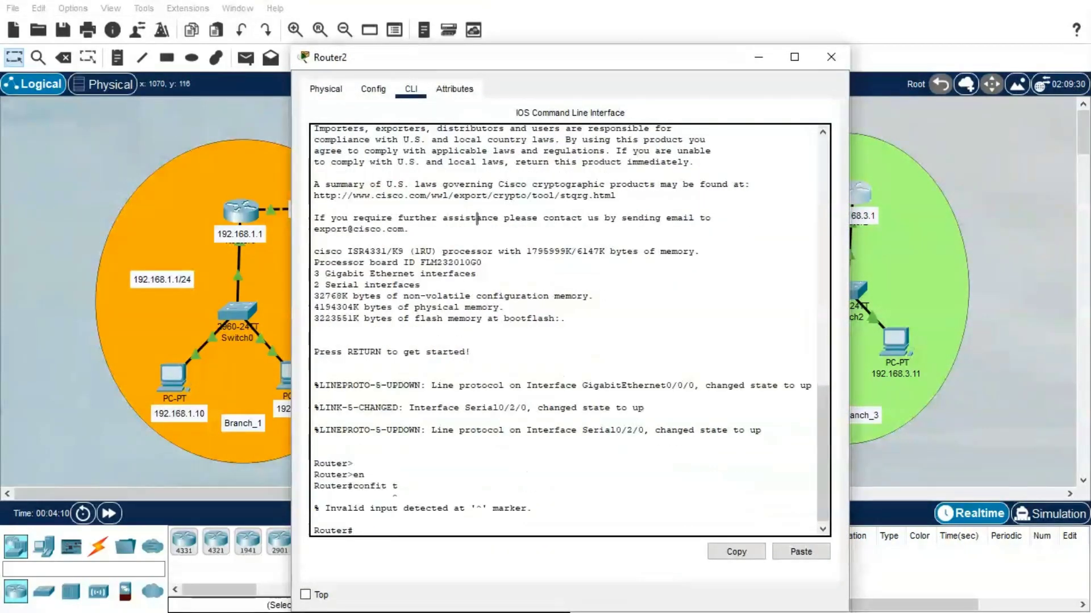
pyautogui.write('config t')
pyautogui.press('Return')
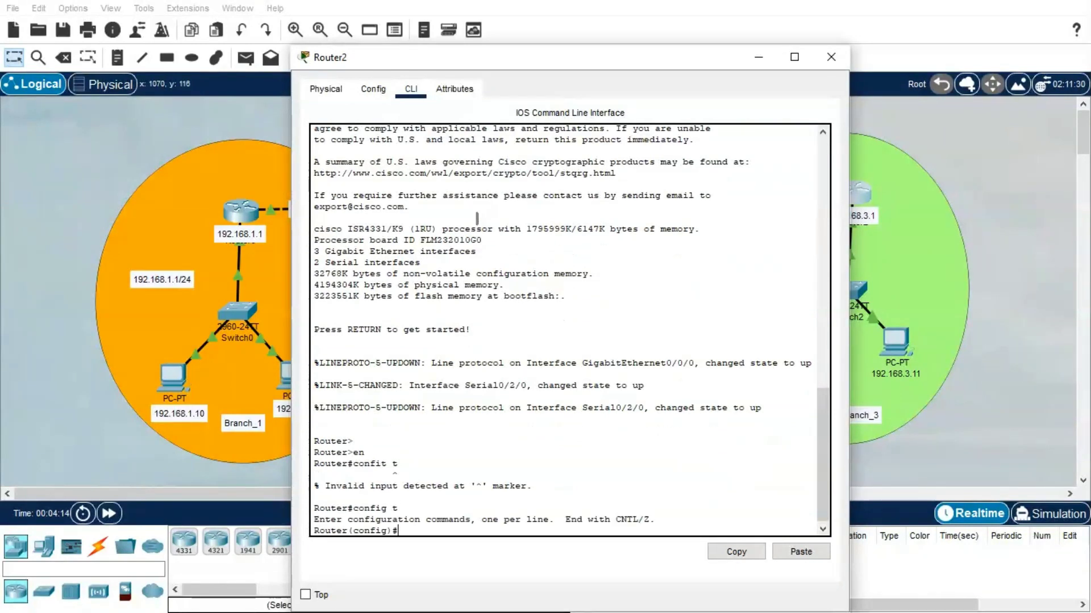
# Set Router2's hostname to Branch_3.
pyautogui.write('hos')
pyautogui.press('Tab')
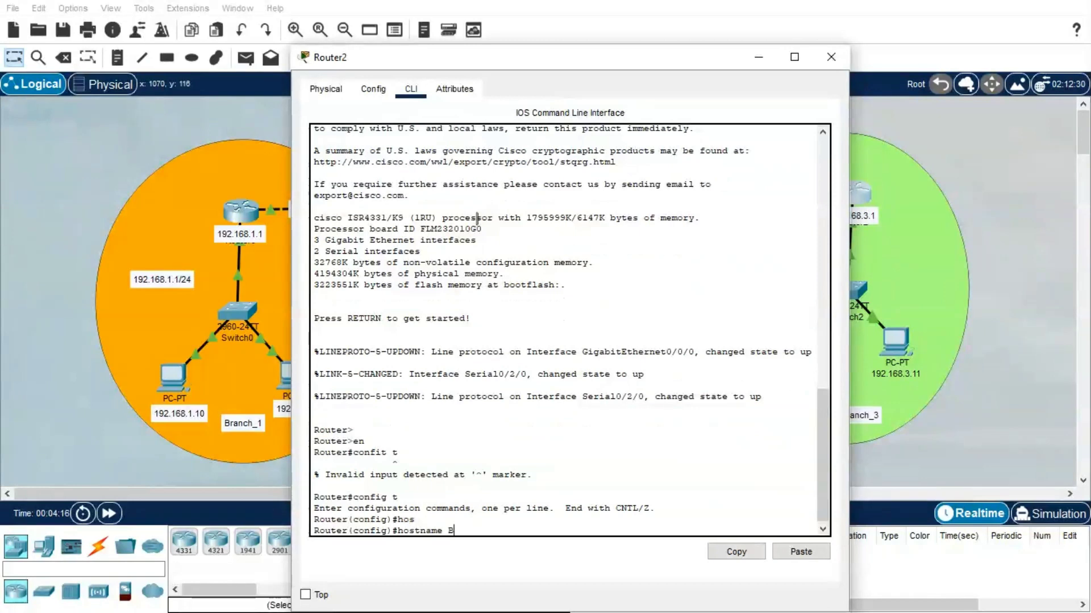
pyautogui.write('Branch_2')
pyautogui.press('BackSpace')
pyautogui.write('3')
pyautogui.press('Return')
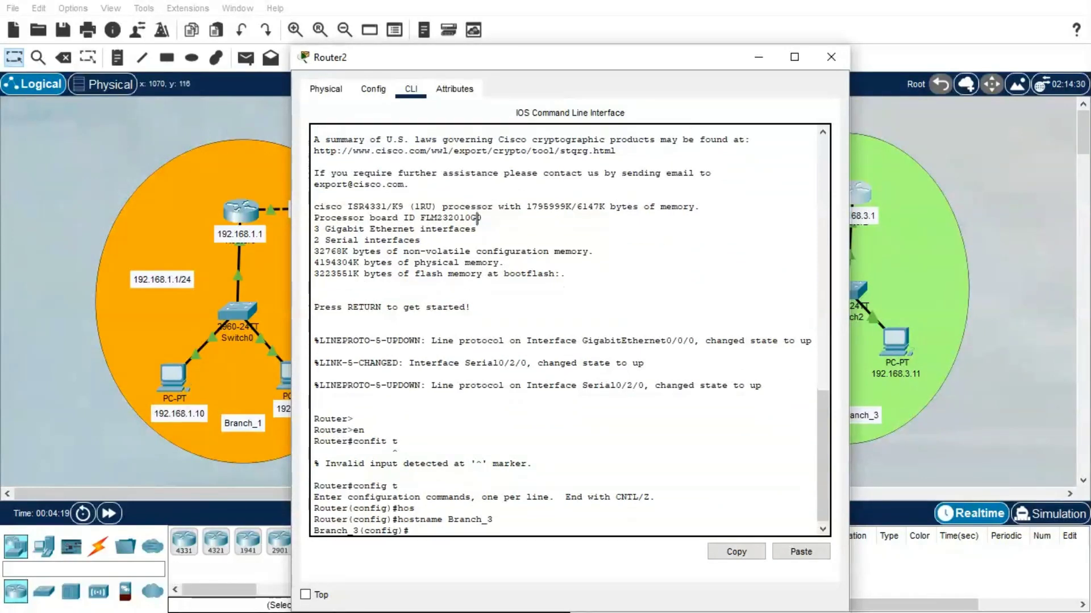
# Enable EIGRP routing on the Branch_3 router with autonomous system number 1.
pyautogui.write('ro')
pyautogui.press('Tab')
pyautogui.write('ei')
pyautogui.press('Tab')
pyautogui.write('1')
pyautogui.press('Return')
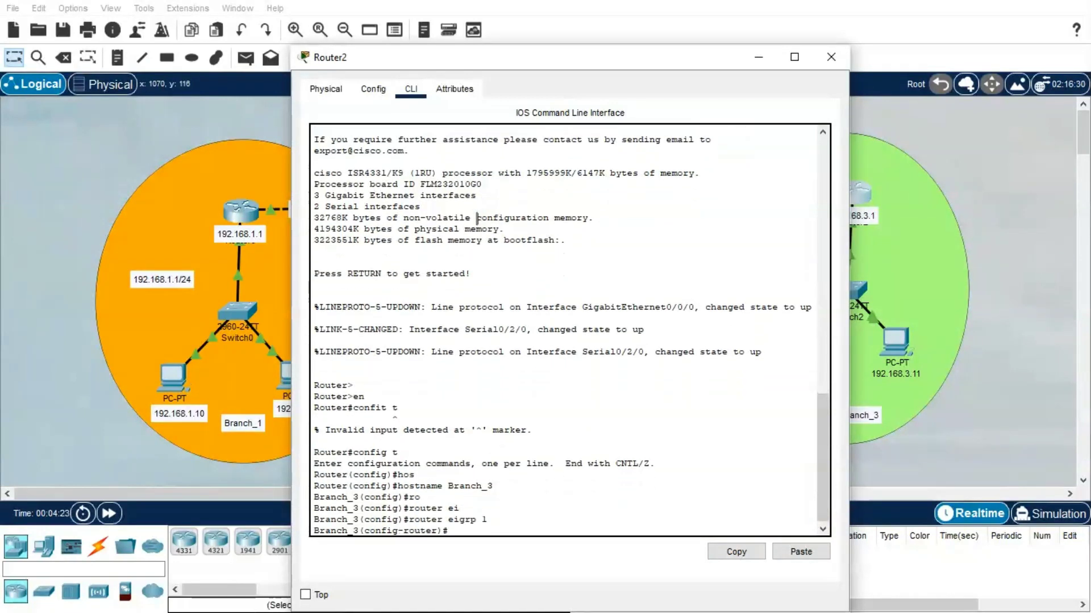
# Advertise network 192.168.3.1 in the Branch_3 router's EIGRP configuration.
pyautogui.write('netw')
pyautogui.press('Tab')
pyautogui.write('192.168')
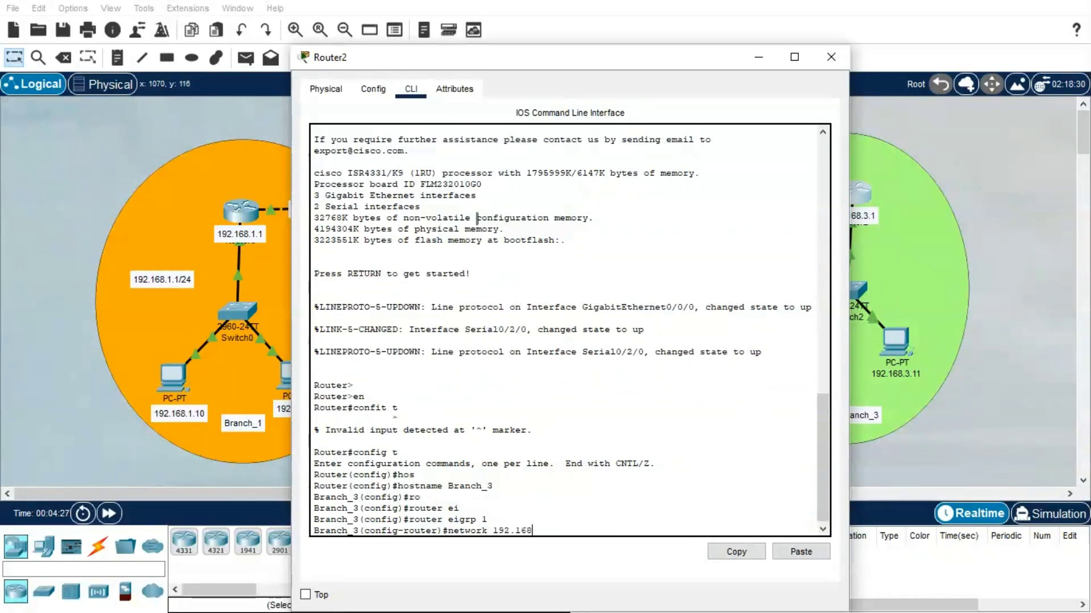
pyautogui.moveTo(552, 70); pyautogui.dragTo(362, 68)
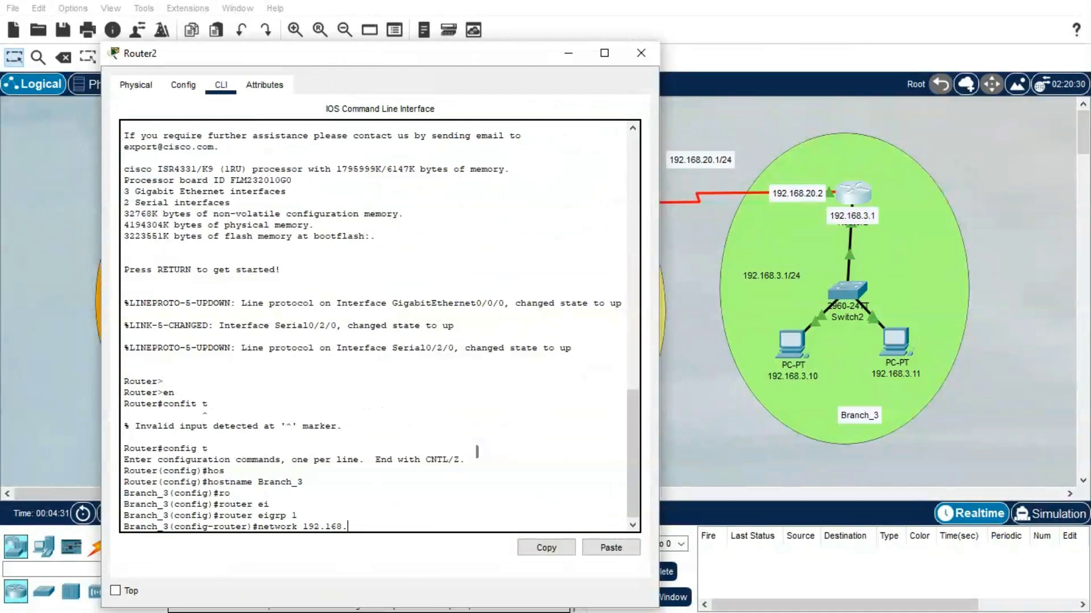
pyautogui.write('.3.1')
pyautogui.press('Return')
# Advertise the serial link network 192.168.20.1 in the Branch_3 router's EIGRP configuration.
pyautogui.write('net')
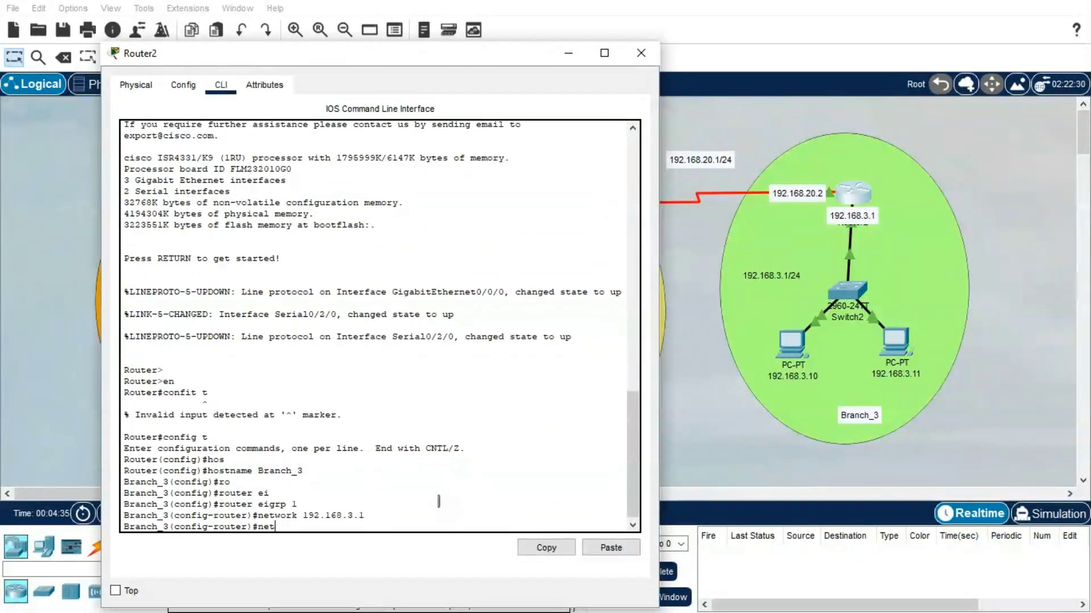
pyautogui.write('work 192.168.20.1')
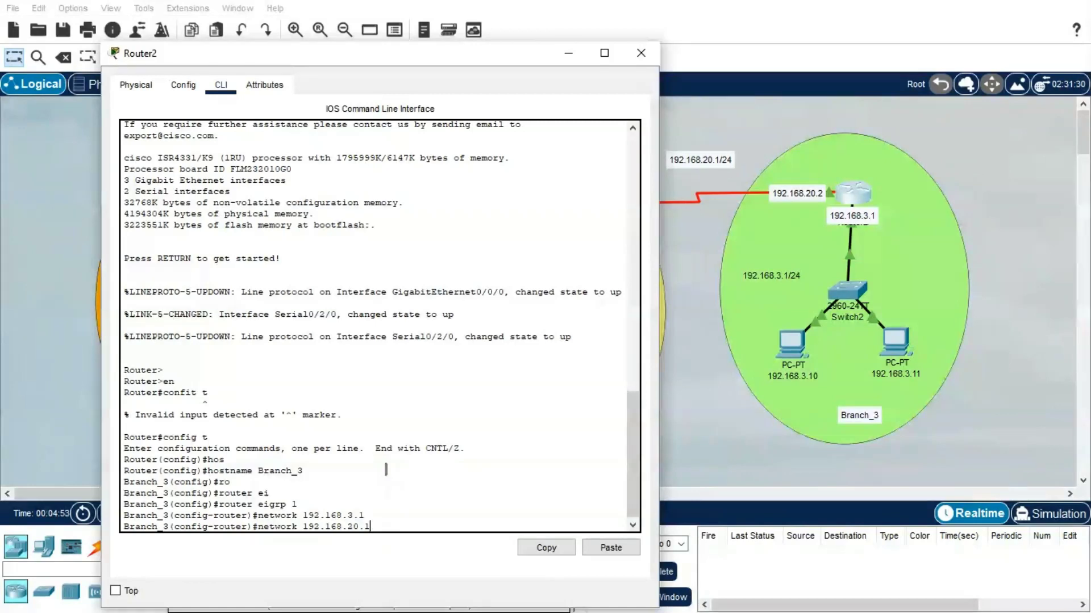
pyautogui.write('0')
pyautogui.press('BackSpace')
pyautogui.press('Return')
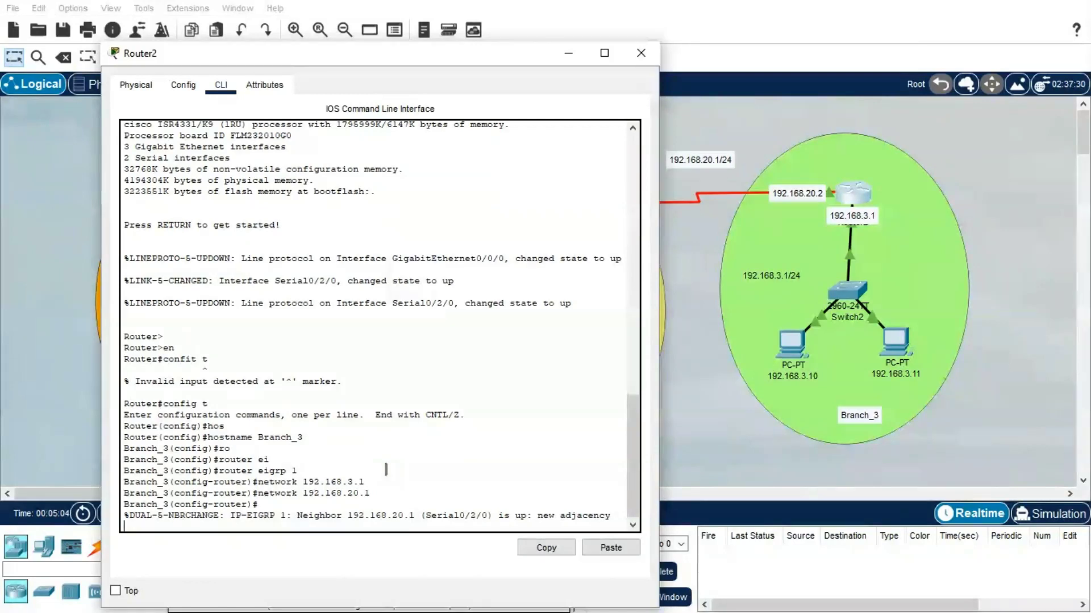
pyautogui.press('Return')
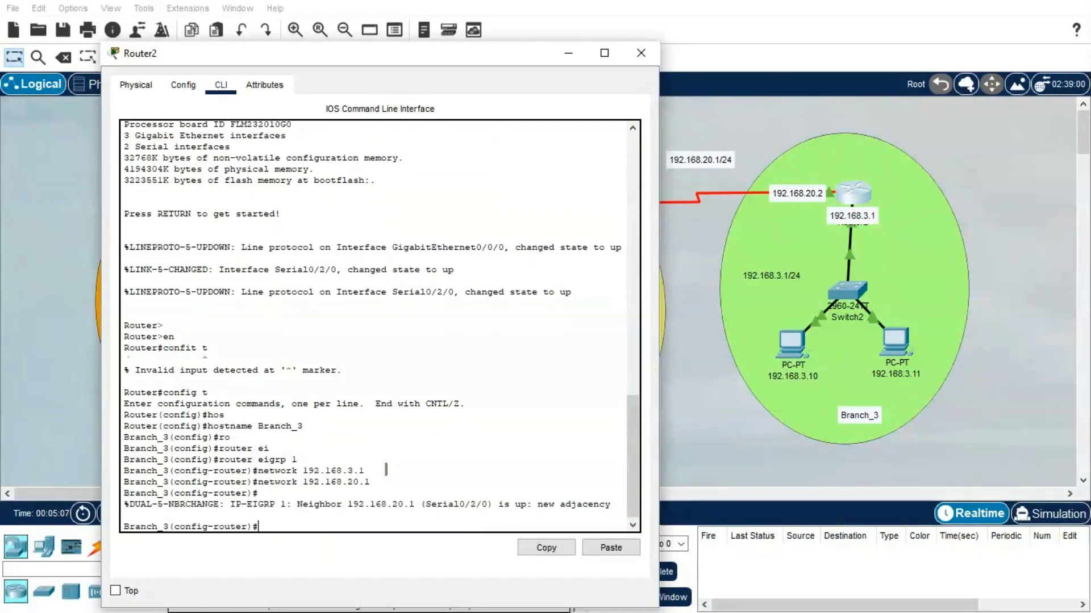
# Return the Branch_3 router to privileged mode and display its EIGRP neighbors with show ip eigrp neighbors.
pyautogui.write('end')
pyautogui.press('Return')
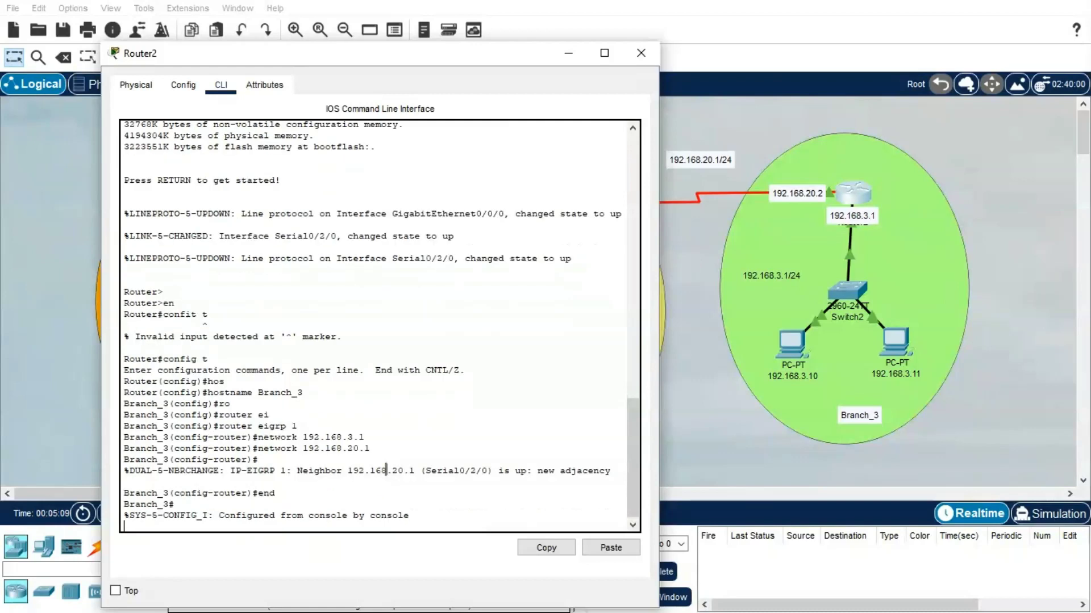
pyautogui.press('Return')
pyautogui.write('show')
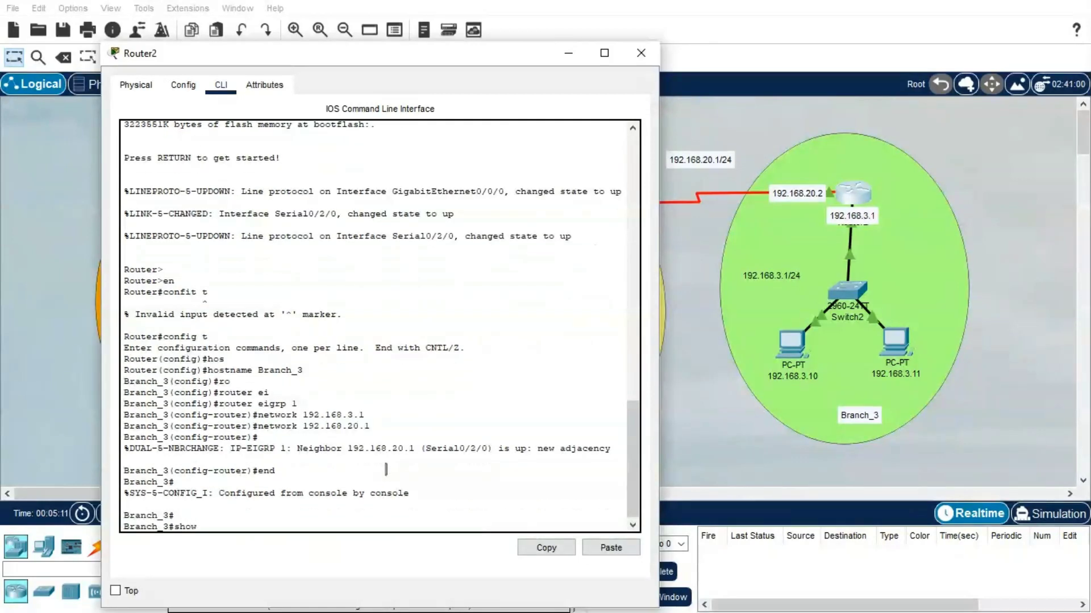
pyautogui.write(' ip ei')
pyautogui.press('Tab')
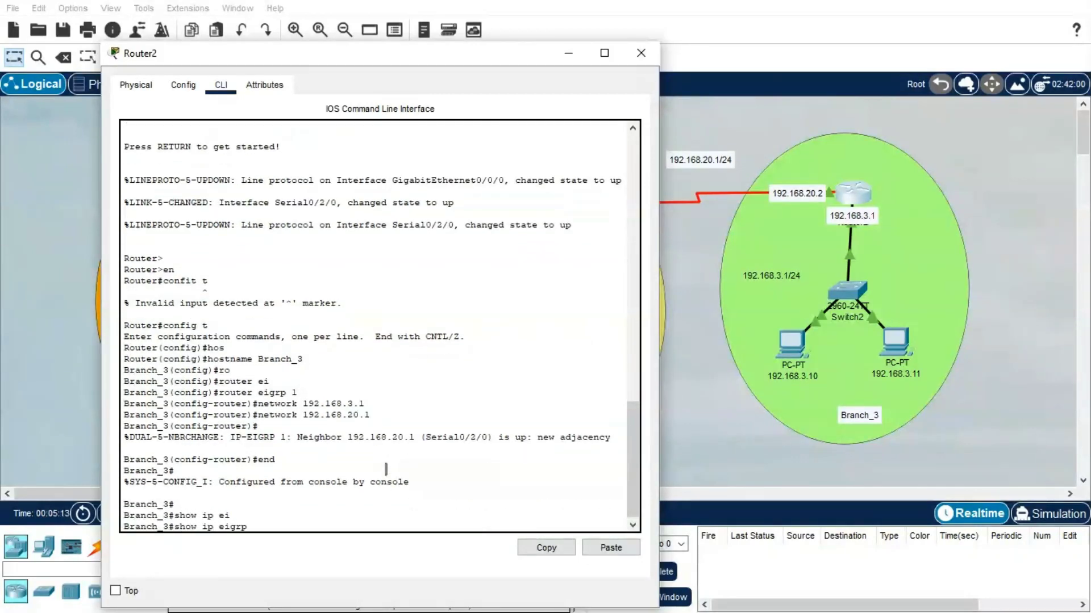
pyautogui.write('n')
pyautogui.press('Tab')
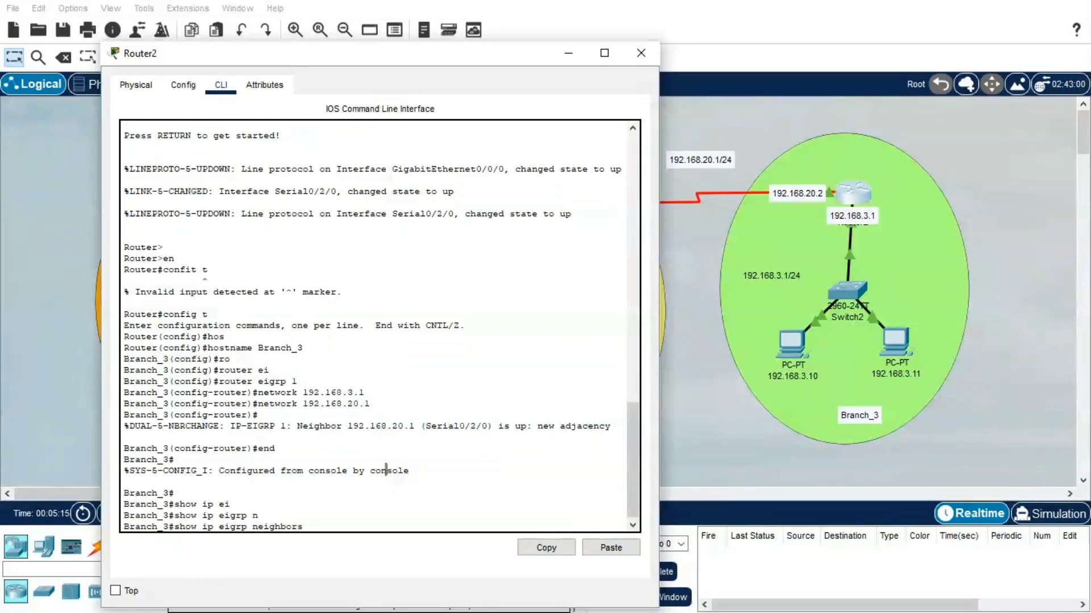
pyautogui.press('Return')
# Look up which options the show ip eigrp command accepts on the Branch_3 router.
pyautogui.press('Up')
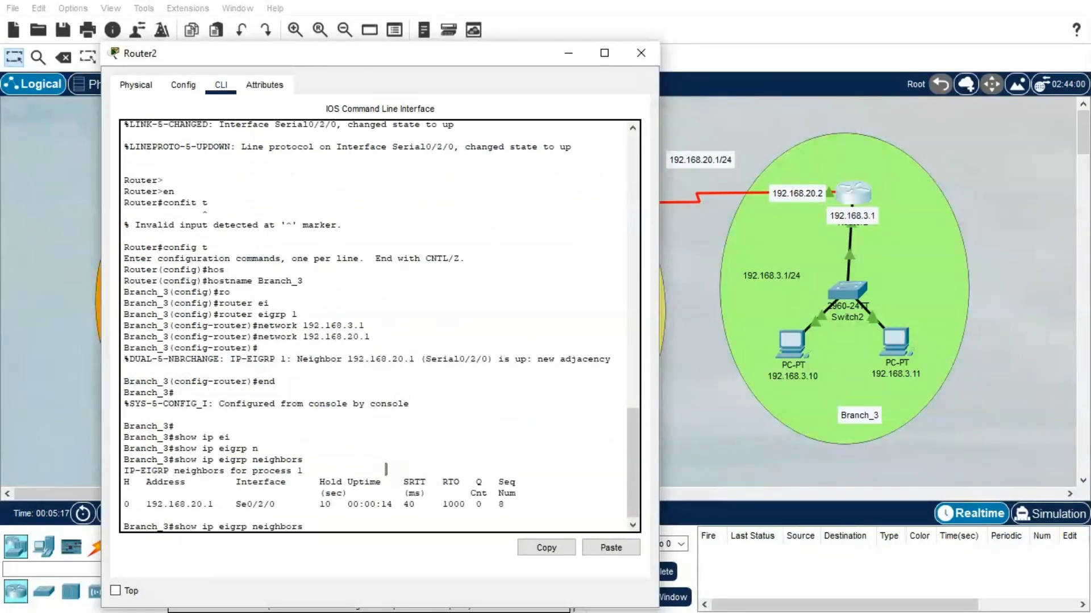
pyautogui.press('BackSpace')
pyautogui.press('BackSpace')
pyautogui.press('BackSpace')
pyautogui.press('BackSpace')
pyautogui.press('BackSpace')
pyautogui.press('BackSpace')
pyautogui.press('BackSpace')
pyautogui.write('d')
pyautogui.press('Tab')
pyautogui.press('BackSpace')
pyautogui.press('BackSpace')
pyautogui.press('BackSpace')
pyautogui.write('a')
pyautogui.press('Tab')
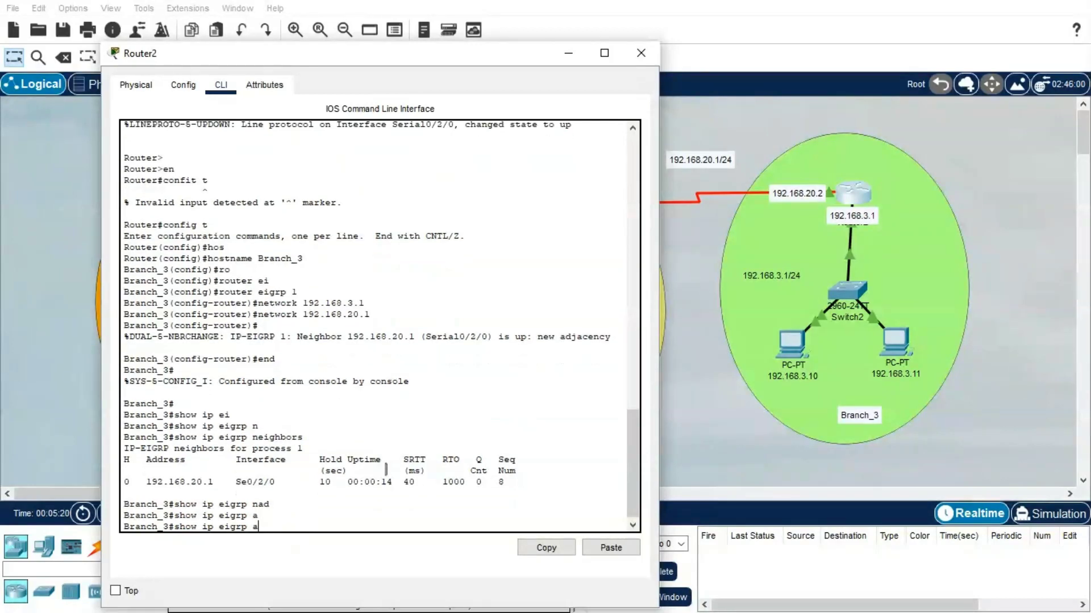
pyautogui.write('a?')
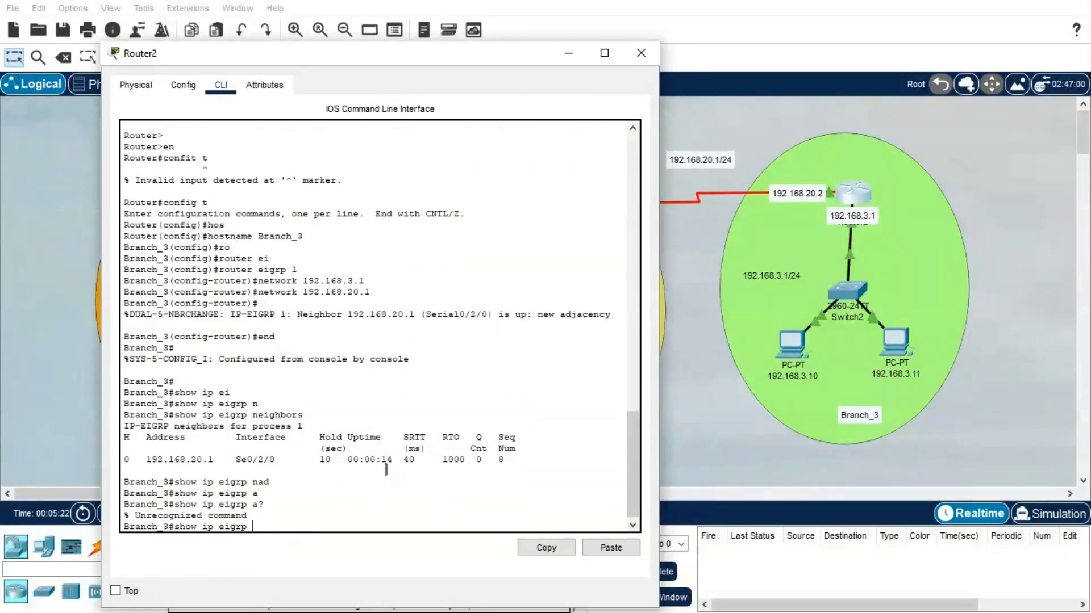
pyautogui.write('?')
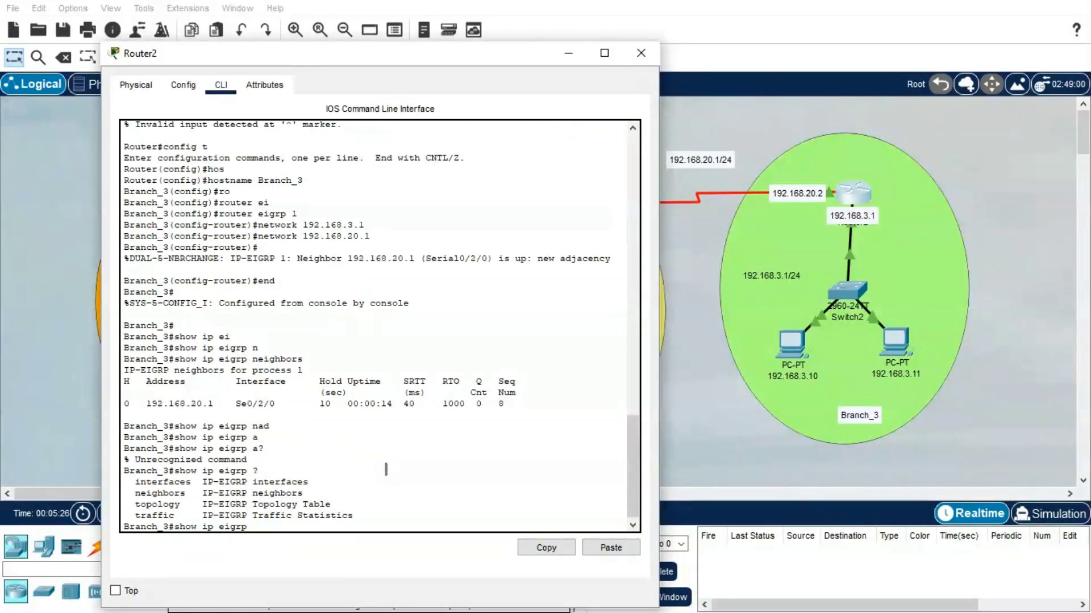
# Display the EIGRP topology table on the Branch_3 router with show ip eigrp topology.
pyautogui.write('t')
pyautogui.press('Tab')
pyautogui.write('o')
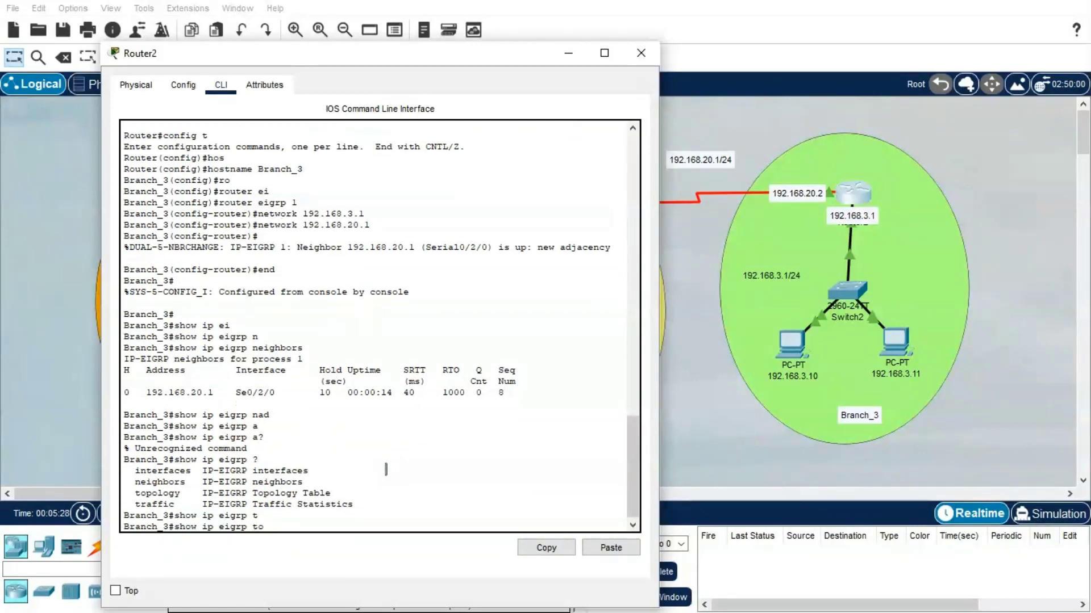
pyautogui.press('Tab')
pyautogui.press('Return')
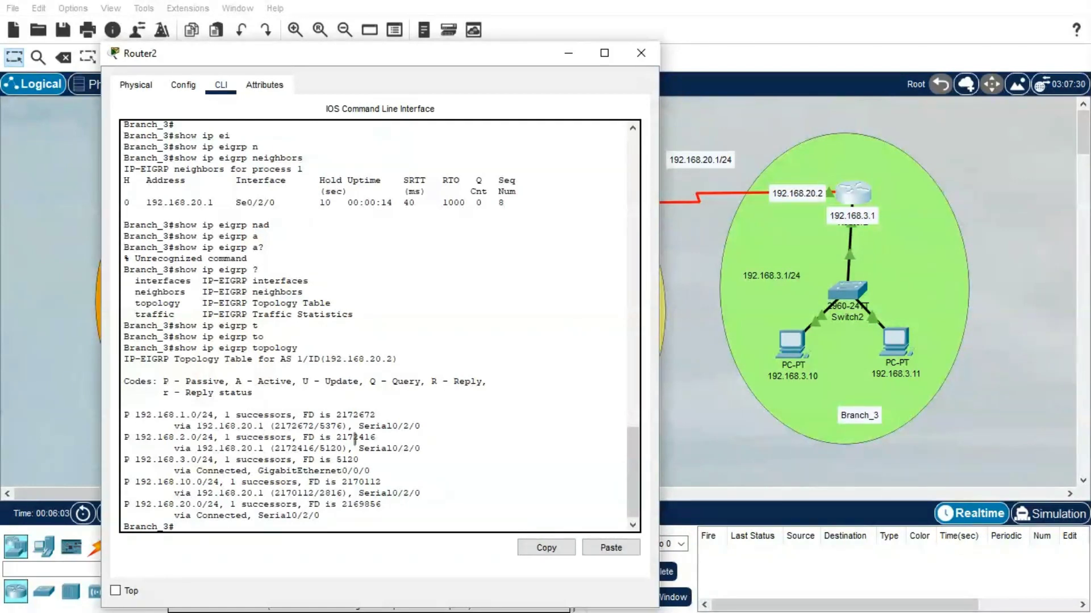
# List only the EIGRP-learned routes on the Branch_3 router with show ip route eigrp.
pyautogui.write('show ip rou')
pyautogui.press('Tab')
pyautogui.write('ei')
pyautogui.press('Tab')
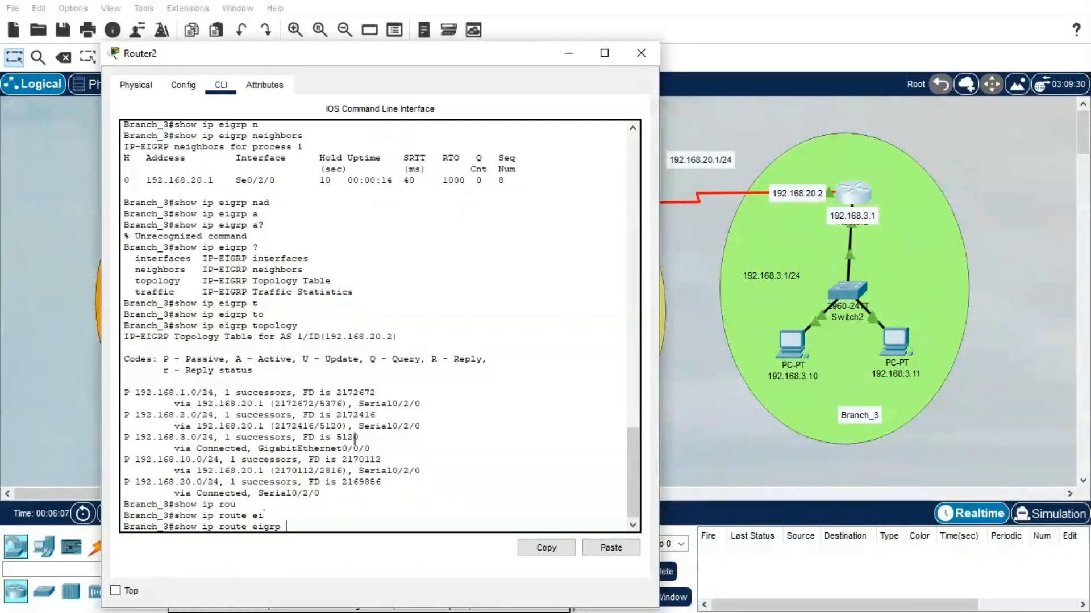
pyautogui.press('Return')
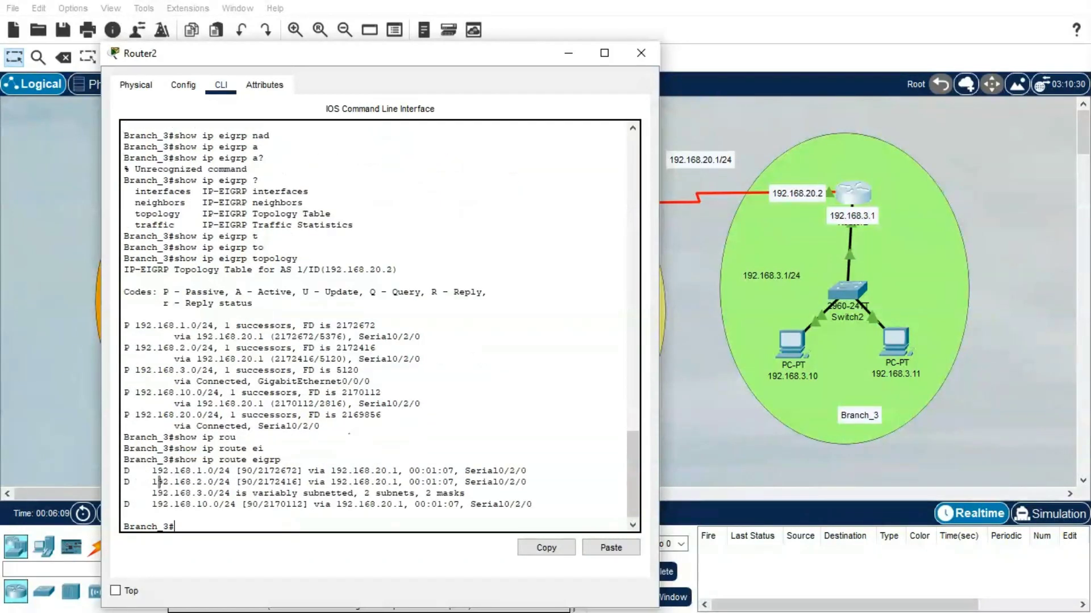
# Display the full routing table on the Branch_3 router with show ip route, and close the router's window.
pyautogui.write('show')
pyautogui.moveTo(130, 471); pyautogui.dragTo(121, 471)
pyautogui.write('ip ro')
pyautogui.press('Tab')
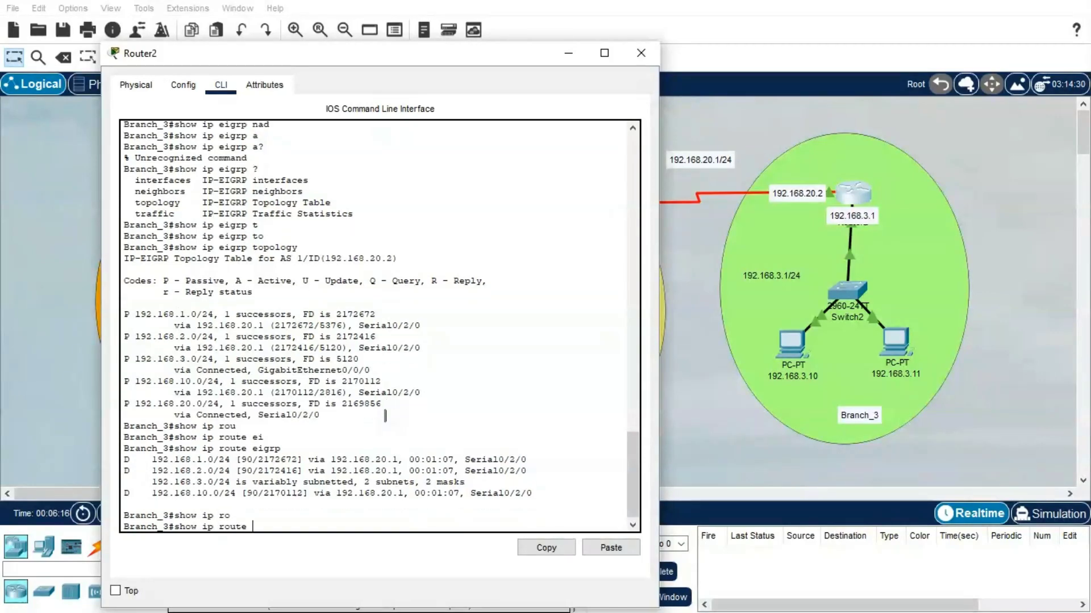
pyautogui.press('Return')
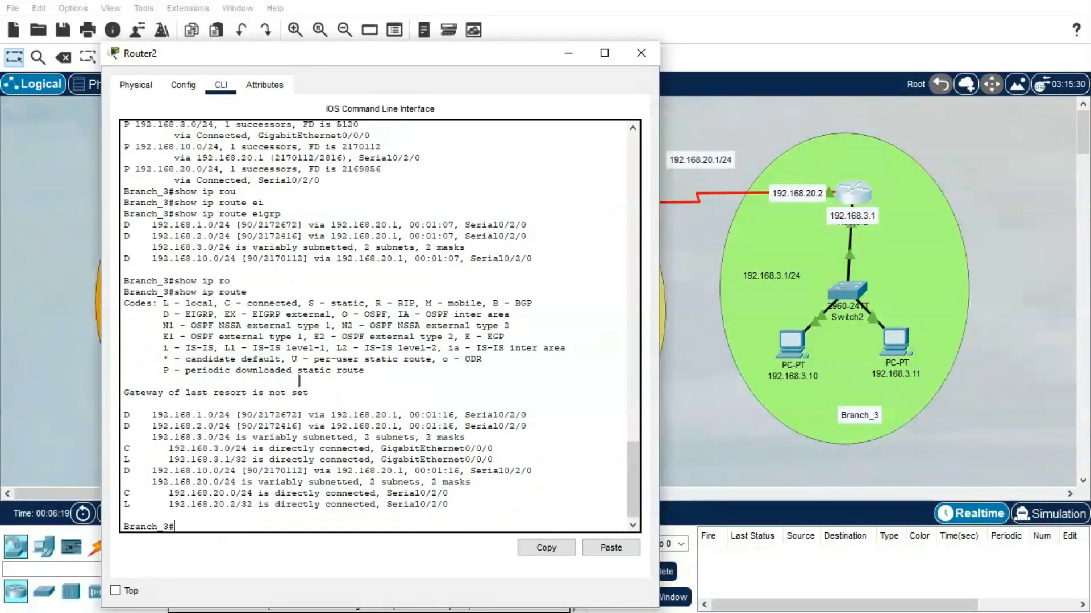
pyautogui.click(641, 53)
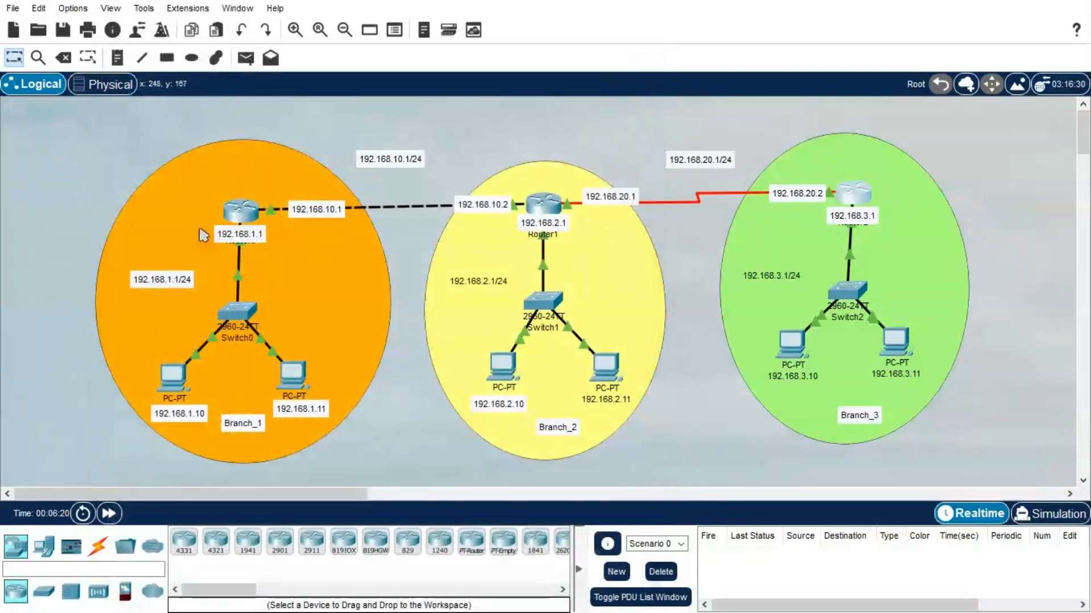
# Open the Branch_1 router's command line and leave its EIGRP configuration with end to return to privileged mode.
pyautogui.click(241, 211)
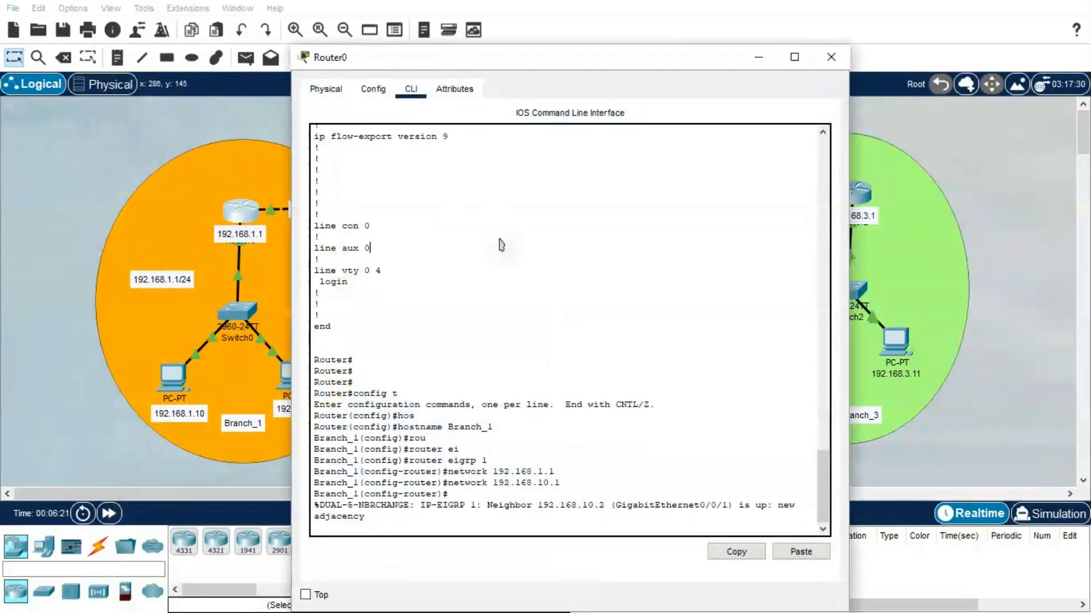
pyautogui.press('Return')
pyautogui.press('Return')
pyautogui.write('end')
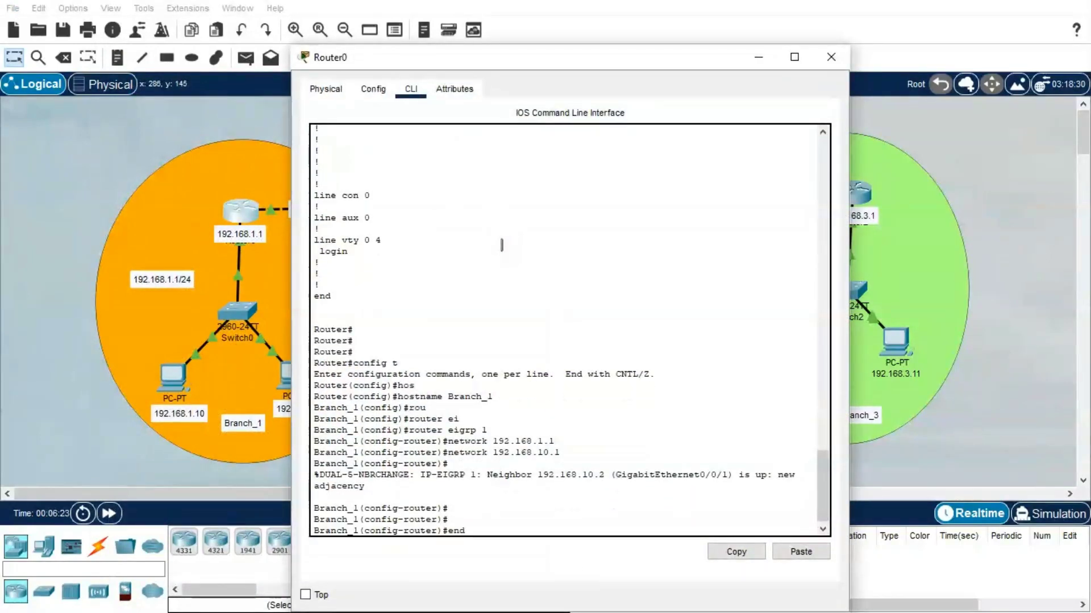
pyautogui.press('Return')
pyautogui.press('Return')
# Display the Branch_1 router's EIGRP neighbors with show ip eigrp neighbors.
pyautogui.write('show ip')
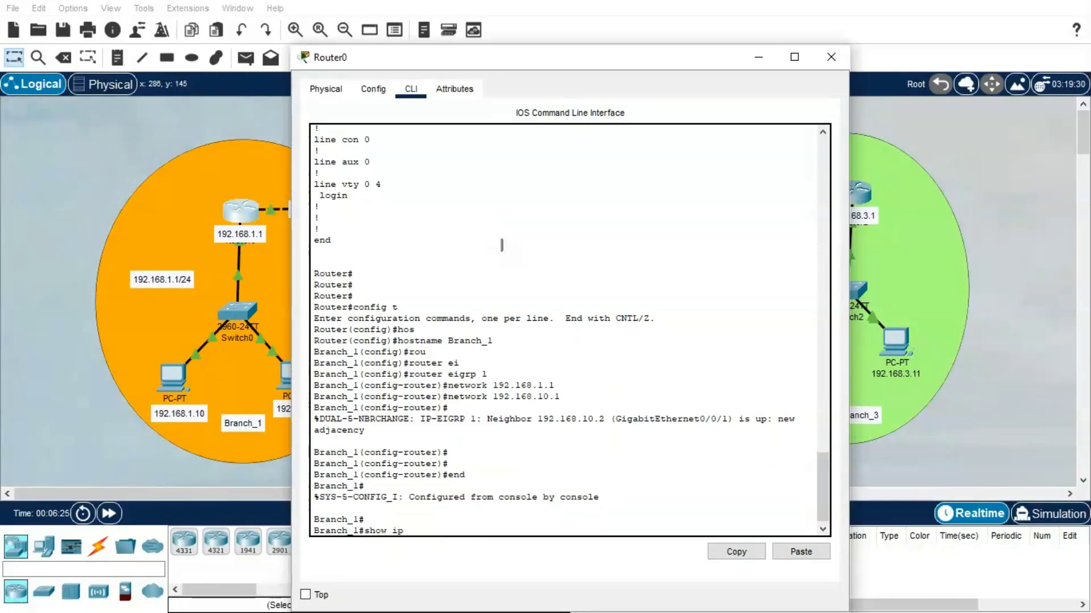
pyautogui.write(' eig')
pyautogui.press('Tab')
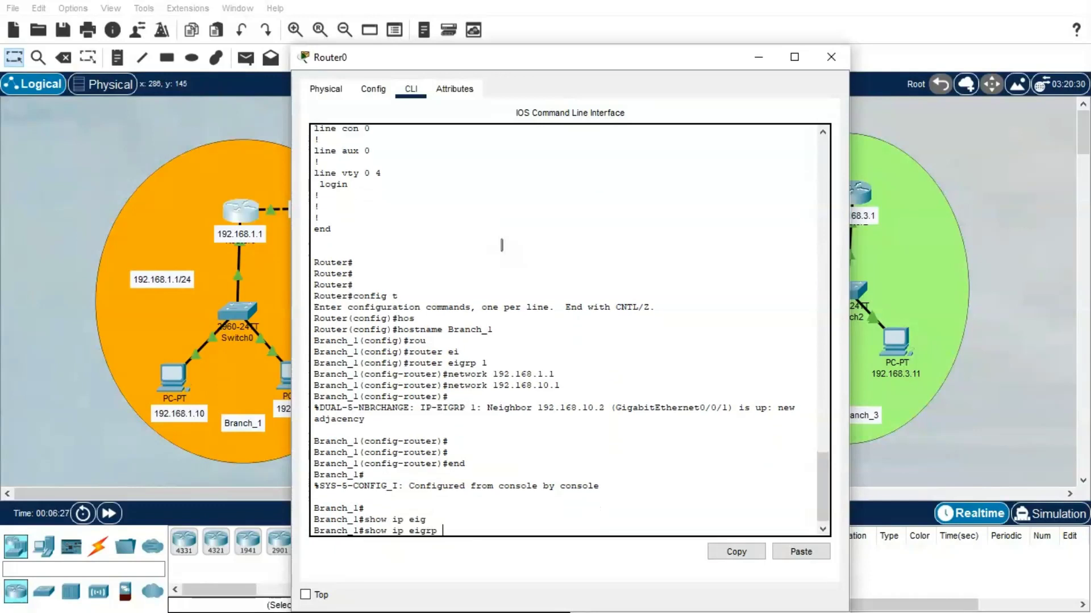
pyautogui.write('n')
pyautogui.press('Tab')
pyautogui.press('Return')
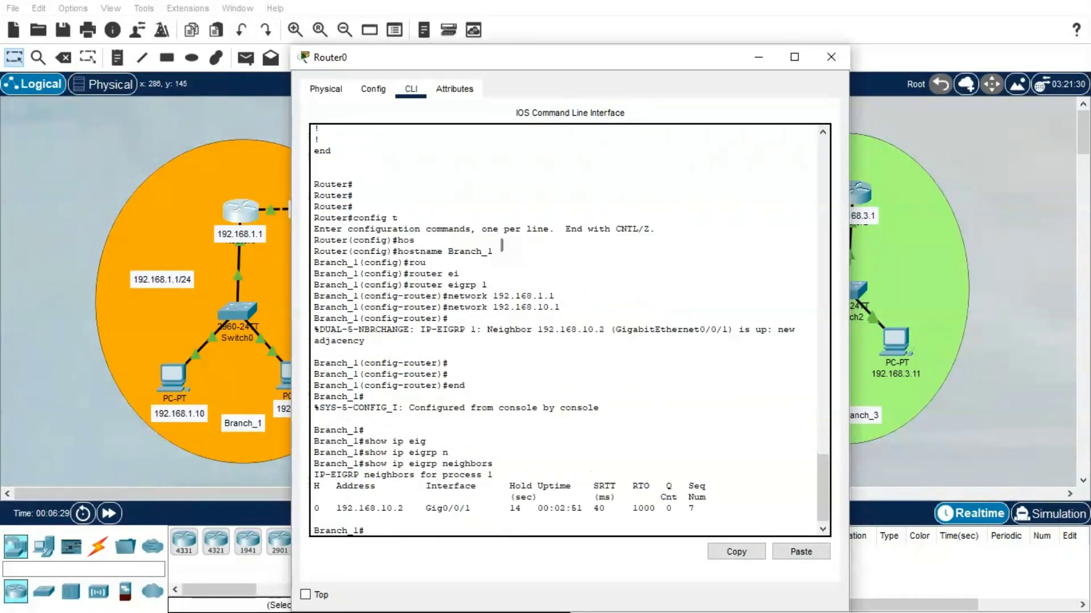
# Display the Branch_1 router's EIGRP topology table with show ip eigrp topology, and close the router's window.
pyautogui.write('show ip eig')
pyautogui.press('Tab')
pyautogui.write('t')
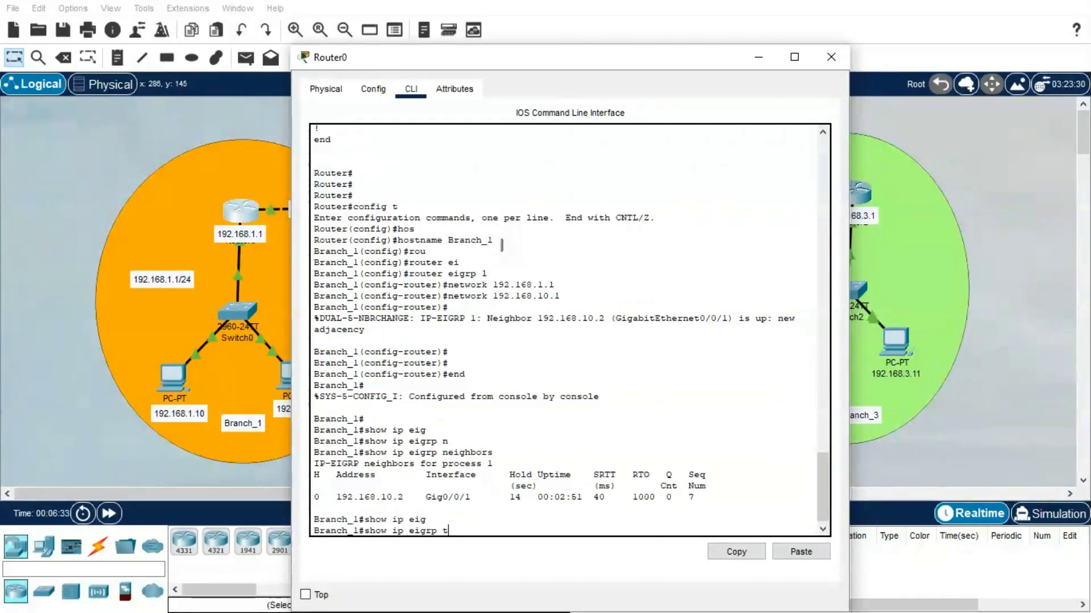
pyautogui.write('o')
pyautogui.press('Tab')
pyautogui.press('Return')
pyautogui.press('Return')
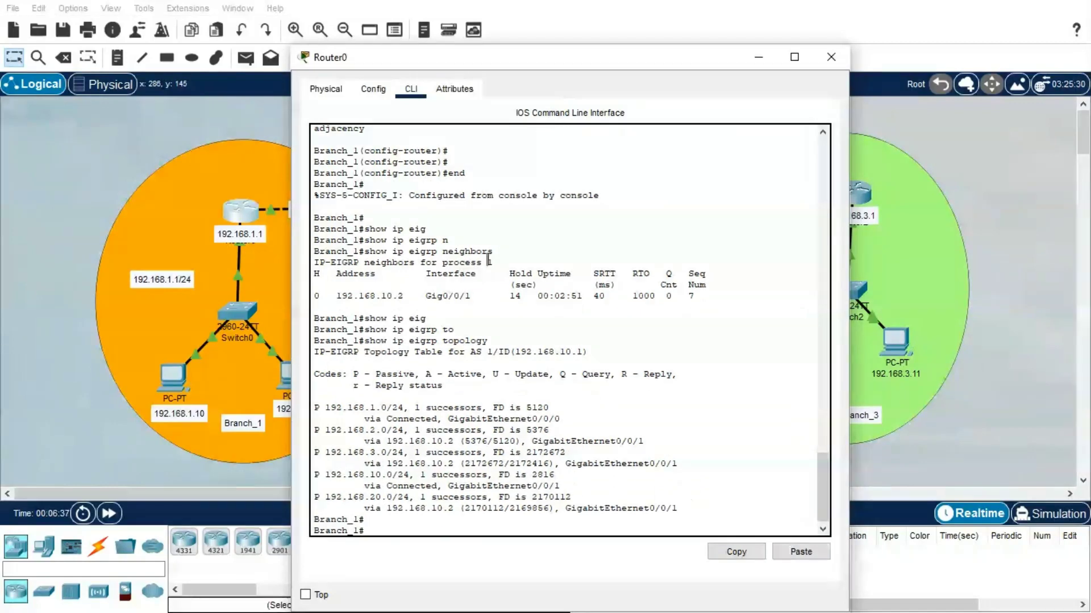
pyautogui.click(831, 57)
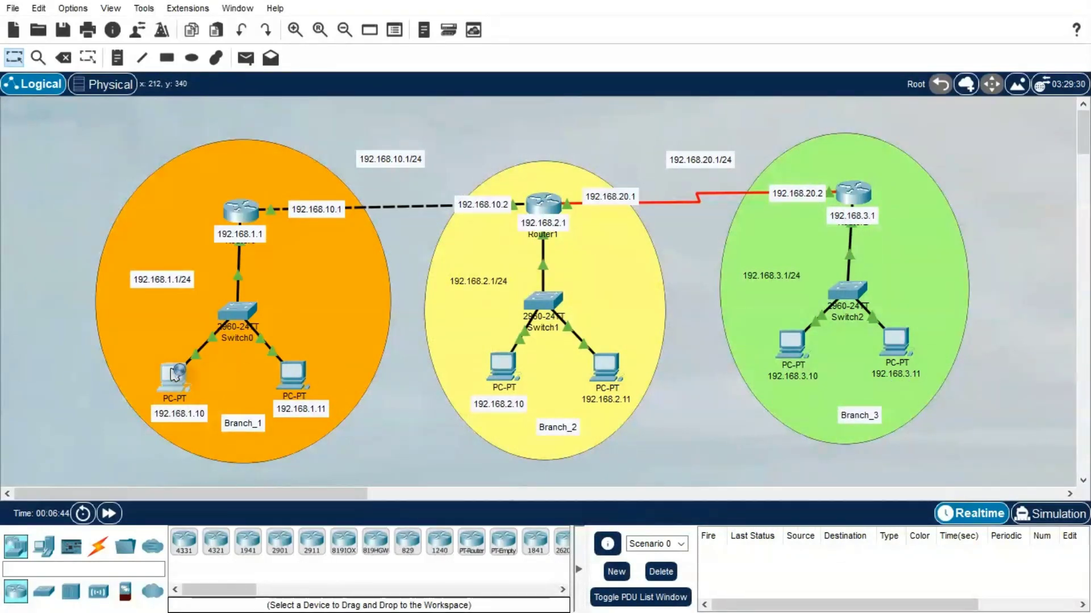
# Ping 192.168.3.11 in Branch_3 from the command prompt of the Branch_1 PC 192.168.1.10.
pyautogui.click(174, 375)
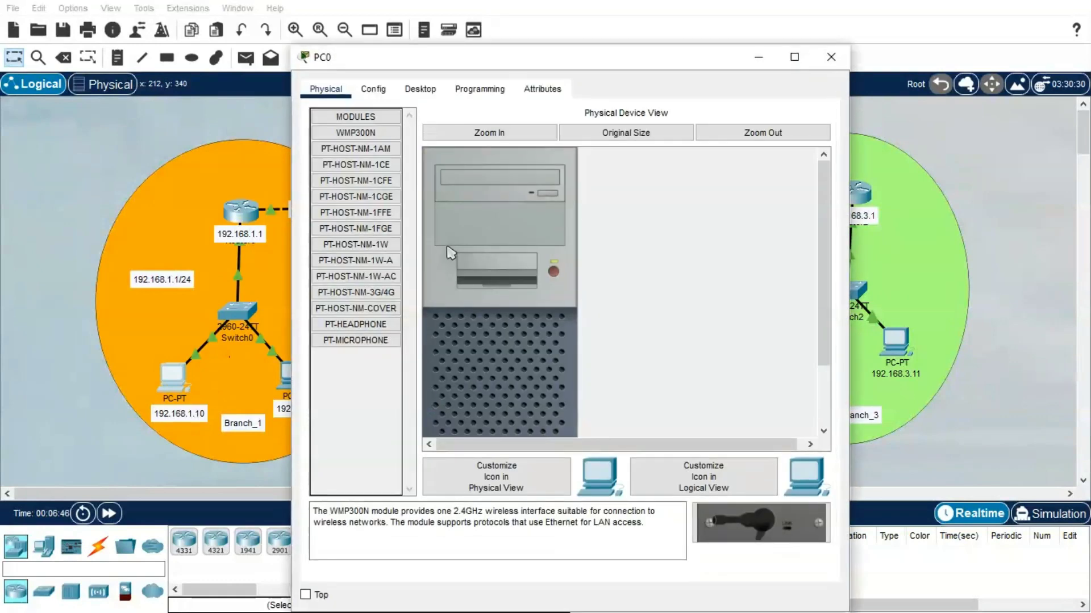
pyautogui.click(420, 89)
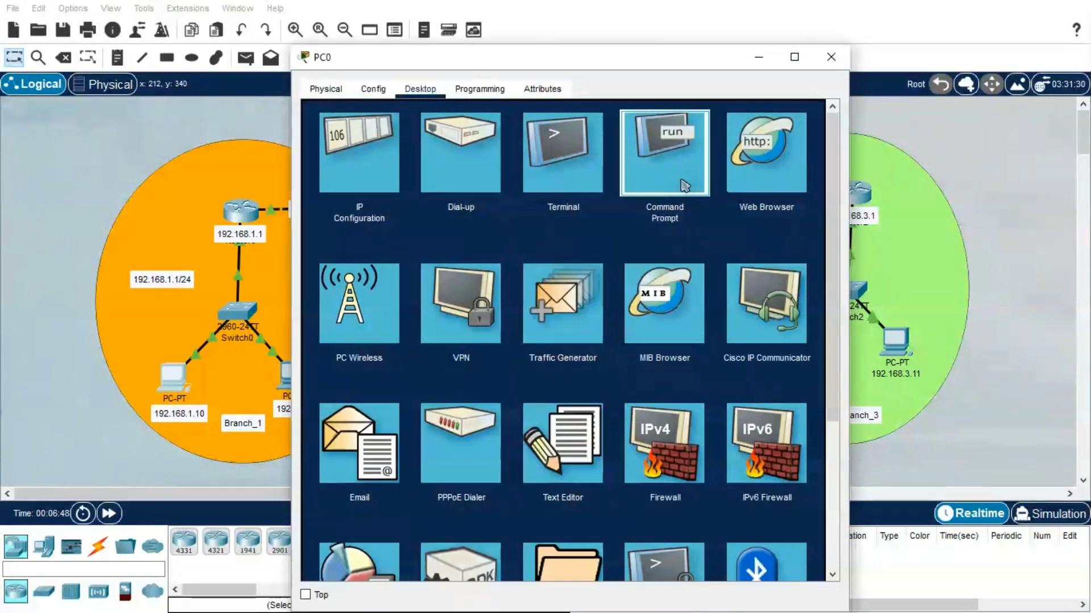
pyautogui.click(661, 153)
pyautogui.write('ping')
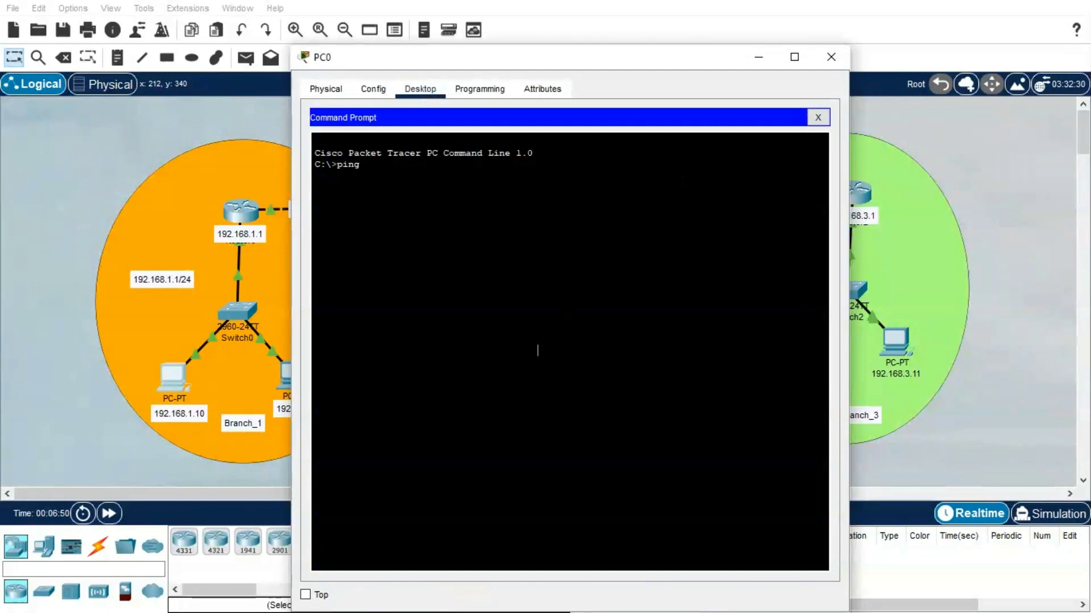
pyautogui.write(' 192.168.3.11')
pyautogui.press('Return')
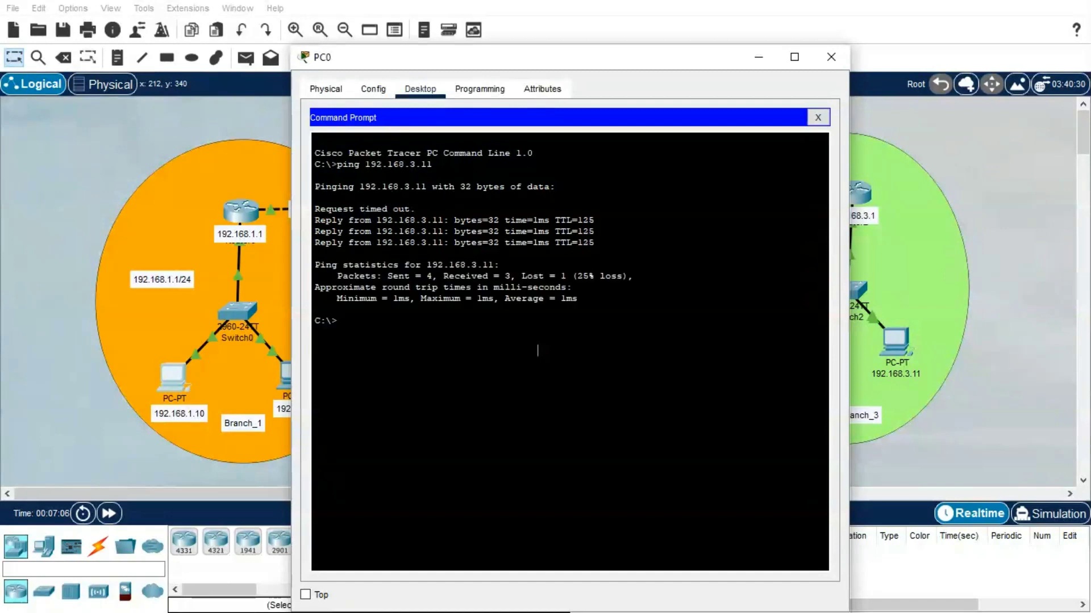
# Repeat the ping to 192.168.3.11 as a continuous ping using the -t option.
pyautogui.press('Up')
pyautogui.press('Left')
pyautogui.press('Left')
pyautogui.press('Left')
pyautogui.press('Left')
pyautogui.write('-t')
pyautogui.press('Return')
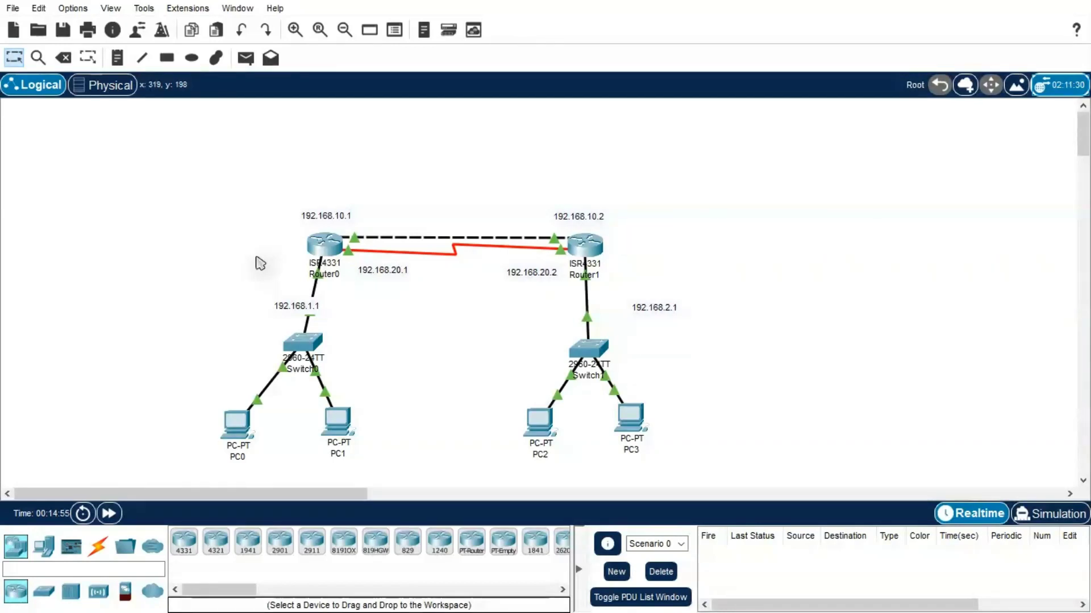
# Open the command line of Router0 in the two-router topology and enter privileged mode.
pyautogui.click(325, 250)
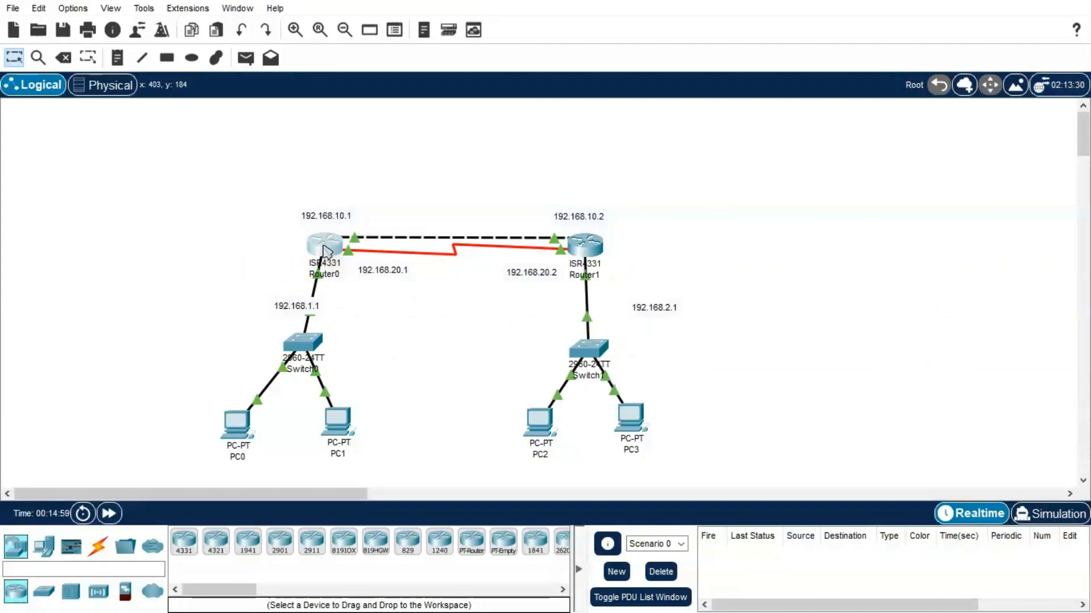
pyautogui.click(410, 88)
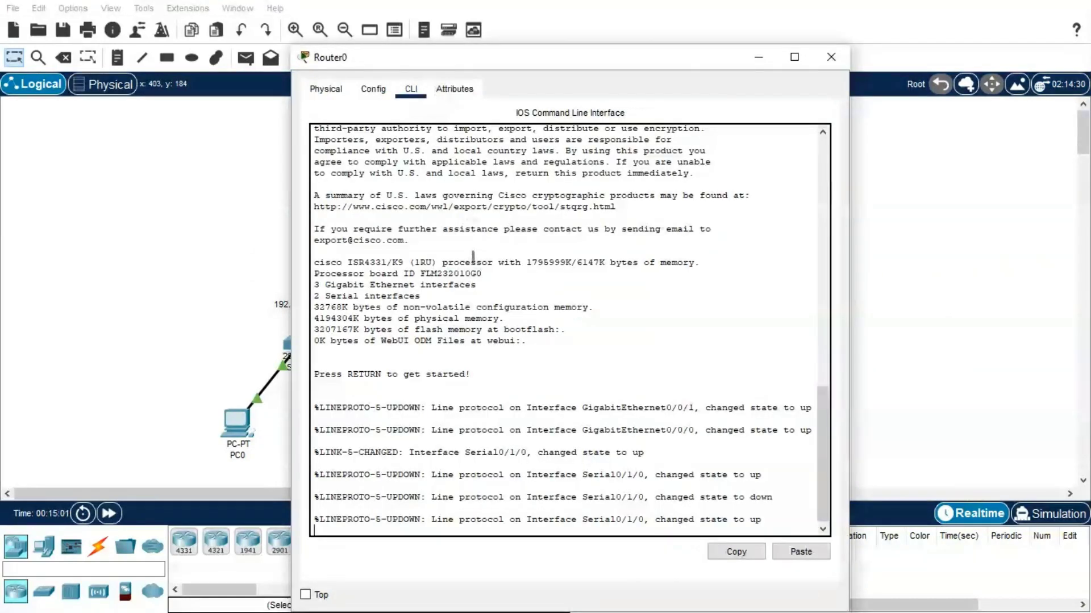
pyautogui.press('Return')
pyautogui.press('Return')
pyautogui.press('Return')
pyautogui.write('en')
pyautogui.press('Return')
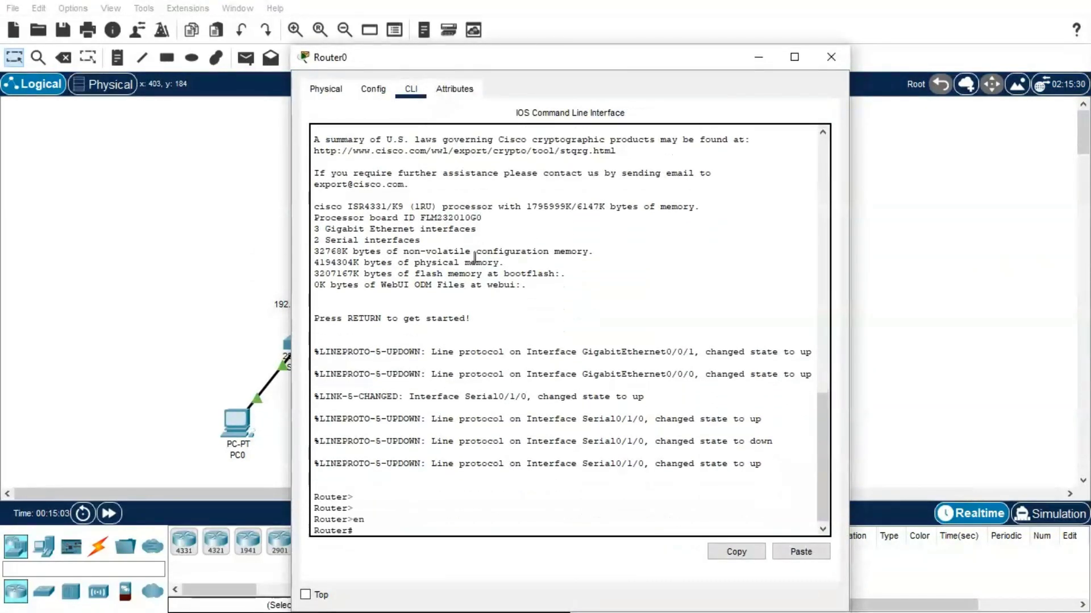
# Display Router0's running configuration with show run and page through it to the end.
pyautogui.write('con')
pyautogui.write('show')
pyautogui.write(' run')
pyautogui.press('Return')
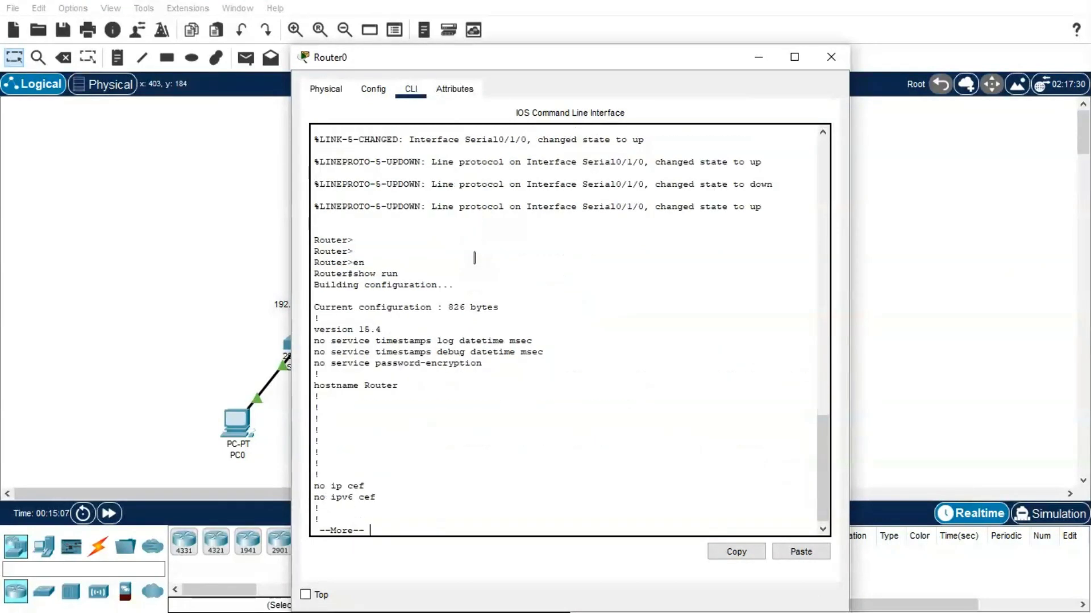
pyautogui.press('space')
pyautogui.press('space')
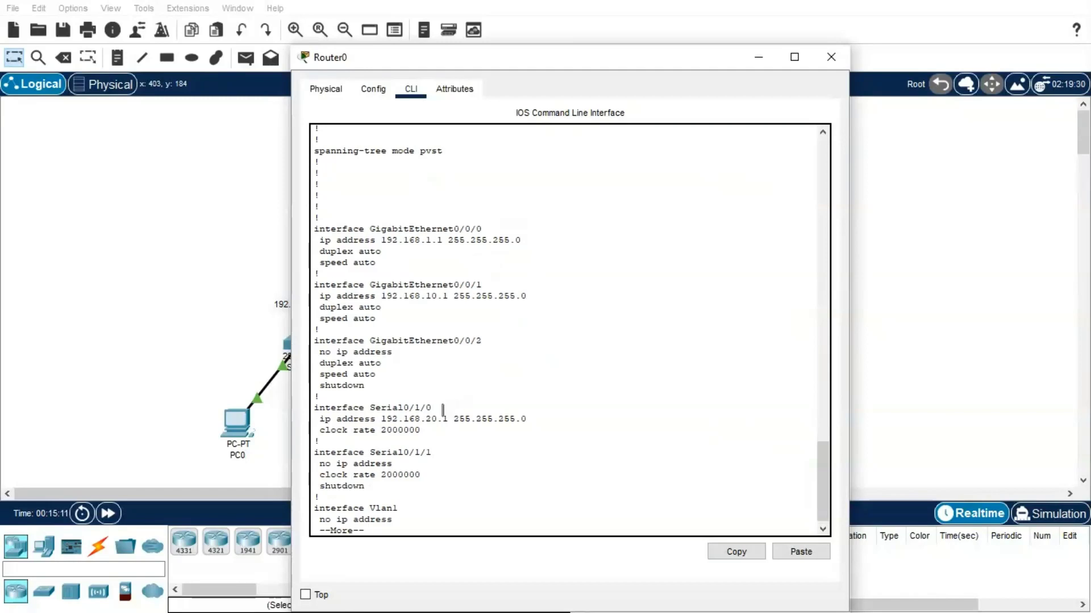
pyautogui.press('space')
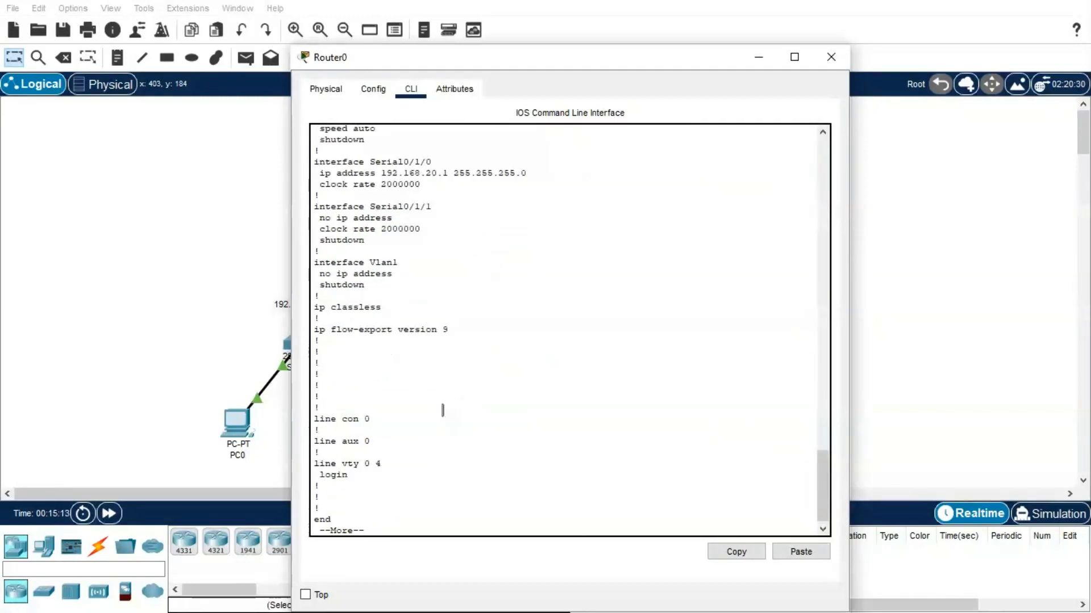
pyautogui.press('space')
# Enter global configuration mode on Router0 and set its hostname to Brach_1.
pyautogui.write('config t')
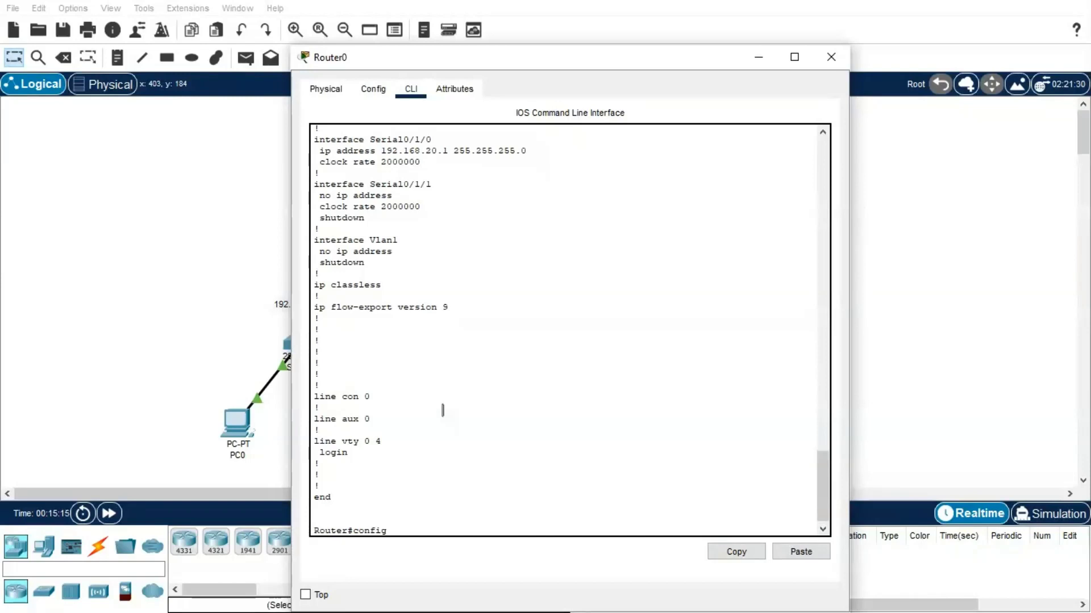
pyautogui.press('Return')
pyautogui.write('hos')
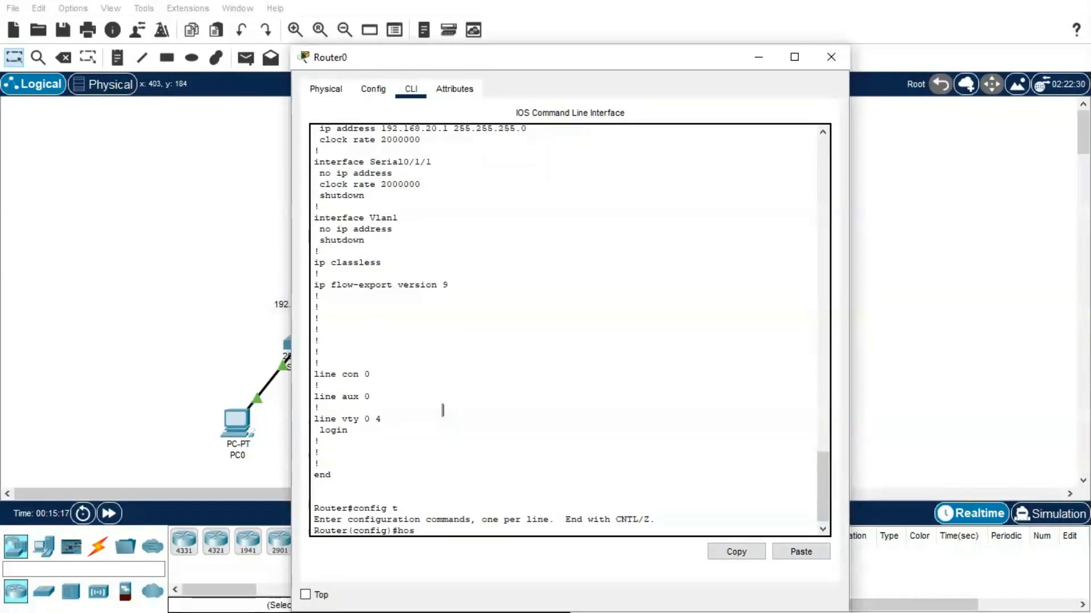
pyautogui.write('t')
pyautogui.press('Tab')
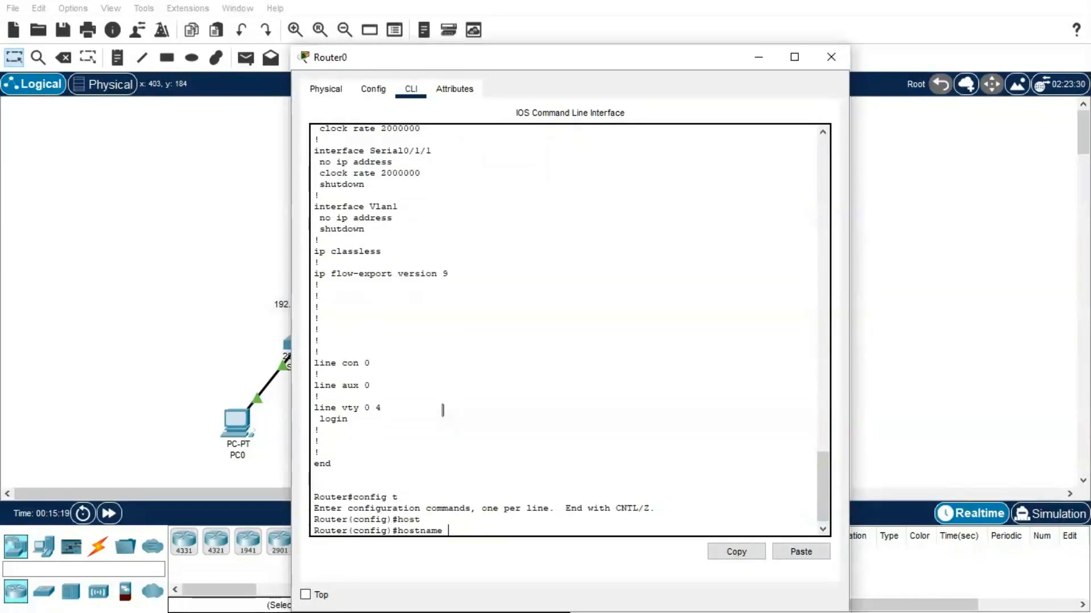
pyautogui.write('Bar')
pyautogui.press('BackSpace')
pyautogui.press('BackSpace')
pyautogui.press('BackSpace')
pyautogui.write('rach_1')
pyautogui.press('Return')
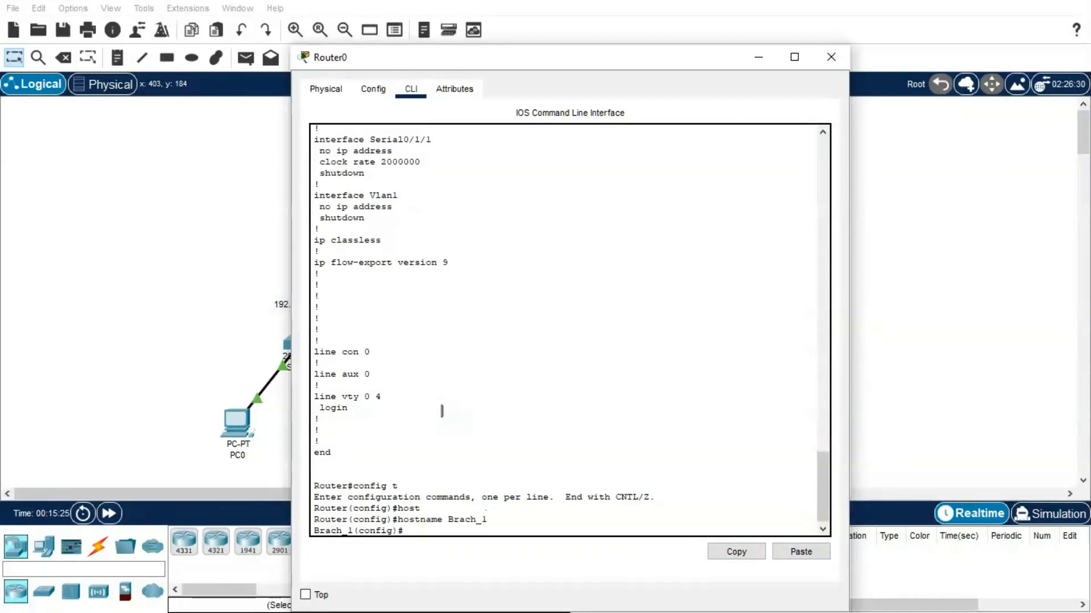
# Enable EIGRP with autonomous system number 1 on the Brach_1 router.
pyautogui.write('o')
pyautogui.press('Tab')
pyautogui.write('uter ')
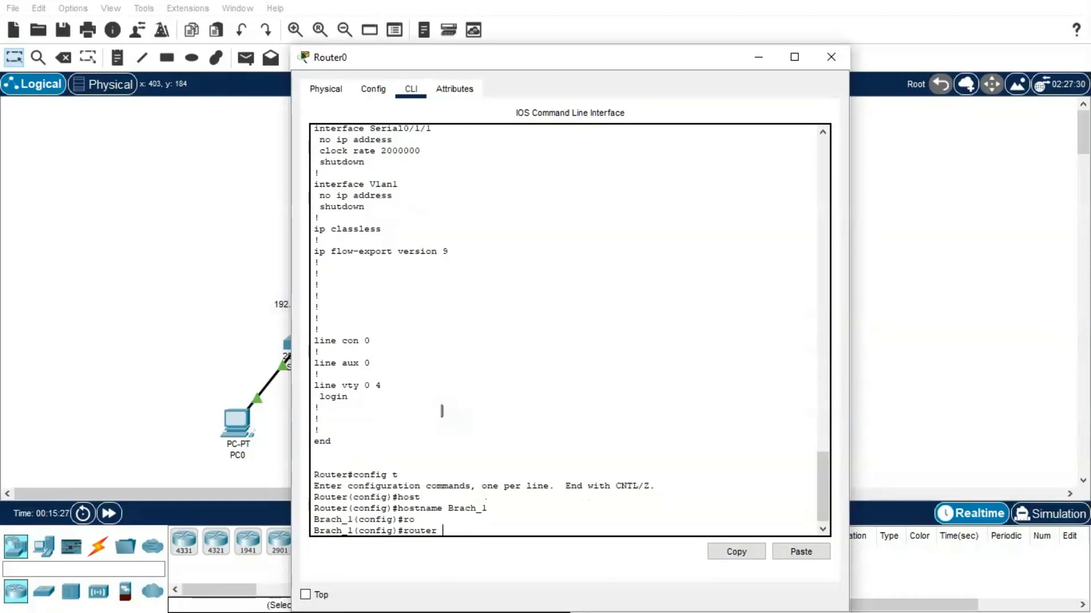
pyautogui.write('e')
pyautogui.press('Tab')
pyautogui.write('1')
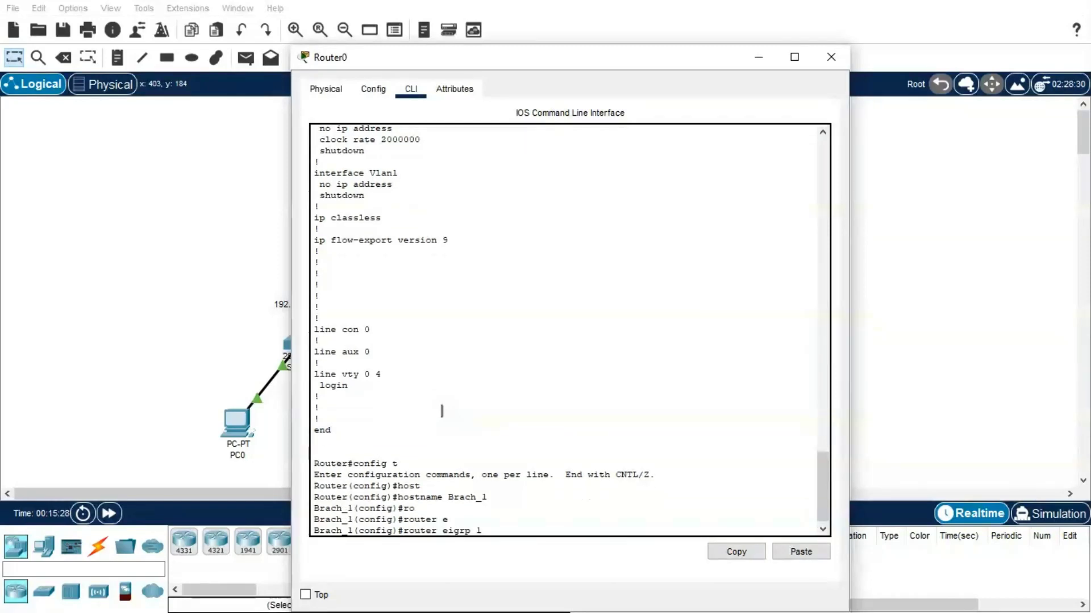
pyautogui.press('Return')
# Advertise network 192.168.10.0 in the Brach_1 router's EIGRP configuration, moving the router window aside to reveal the topology's address labels.
pyautogui.write('network')
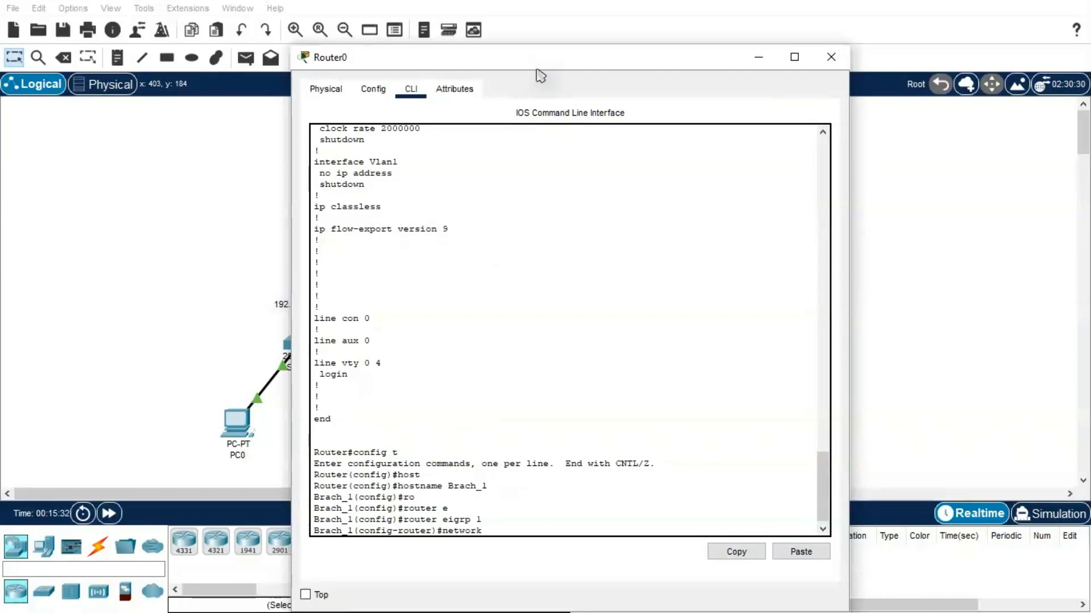
pyautogui.moveTo(539, 67); pyautogui.dragTo(718, 73)
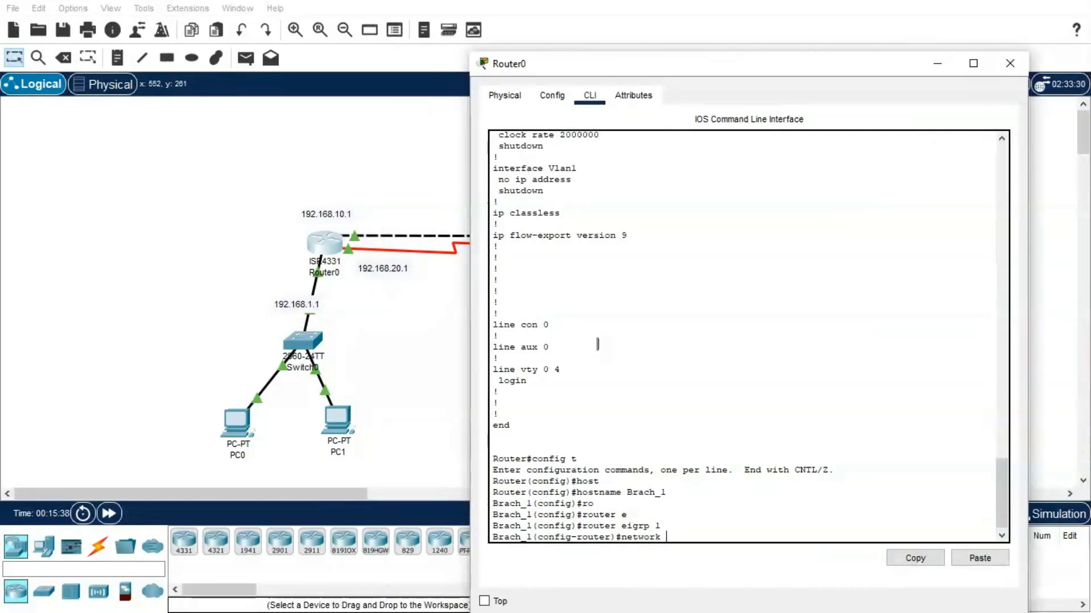
pyautogui.write('192.168.10.0')
pyautogui.press('Return')
# Advertise networks 192.168.20.0 and 192.168.1.0 in the Brach_1 router's EIGRP configuration and return to privileged mode.
pyautogui.press('Up')
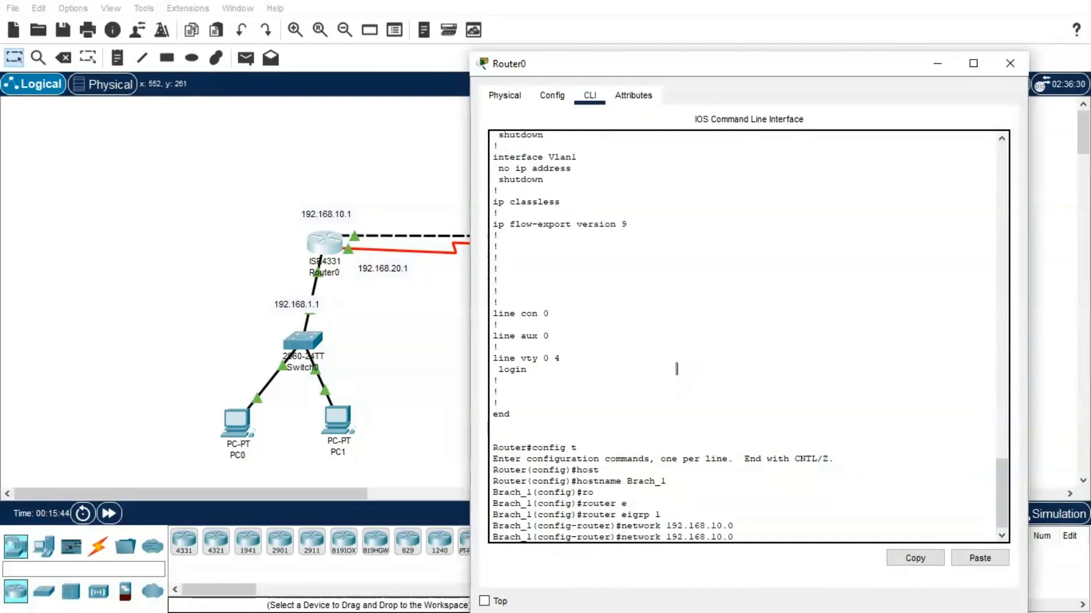
pyautogui.press('Return')
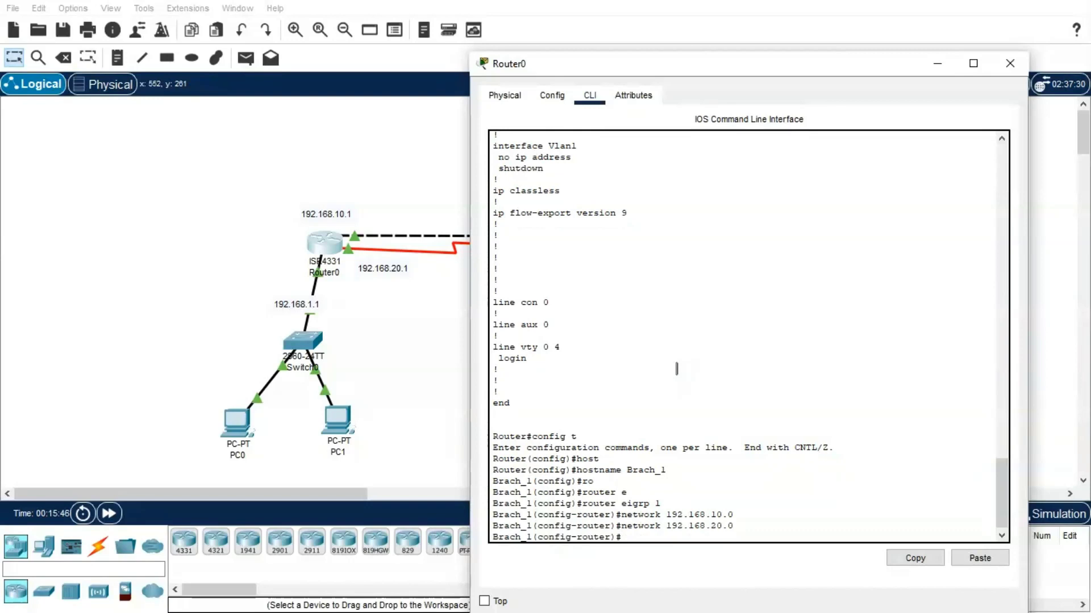
pyautogui.press('Up')
pyautogui.press('Right')
pyautogui.press('BackSpace')
pyautogui.press('BackSpace')
pyautogui.write('1')
pyautogui.press('Return')
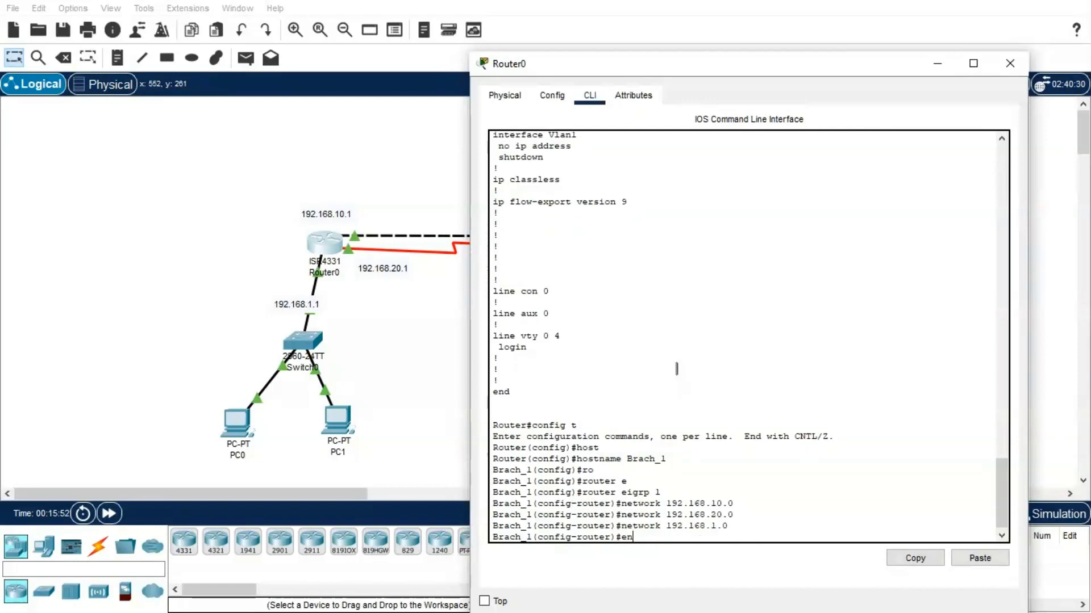
pyautogui.write('end')
pyautogui.press('Return')
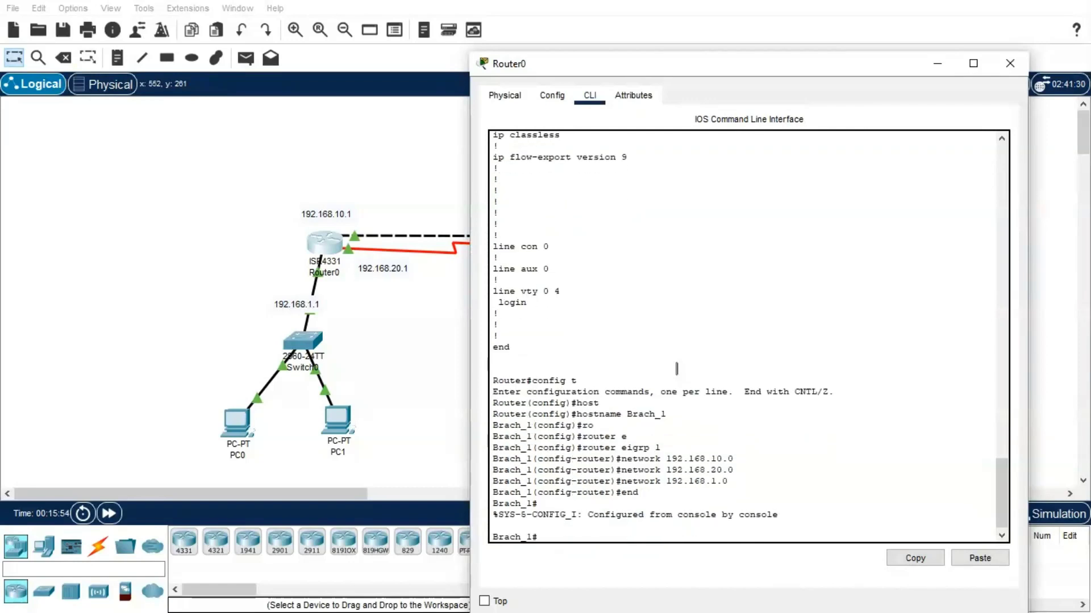
pyautogui.write('shodeb')
pyautogui.press('BackSpace')
pyautogui.press('BackSpace')
pyautogui.press('BackSpace')
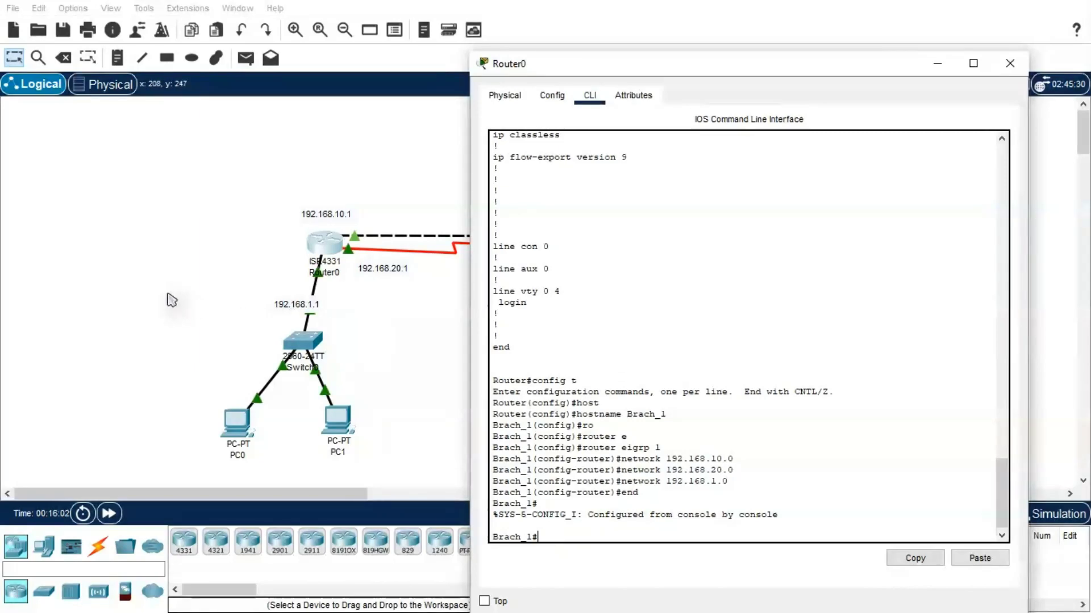
# Open Router1's command line interface and enter global configuration mode.
pyautogui.click(169, 296)
pyautogui.click(594, 241)
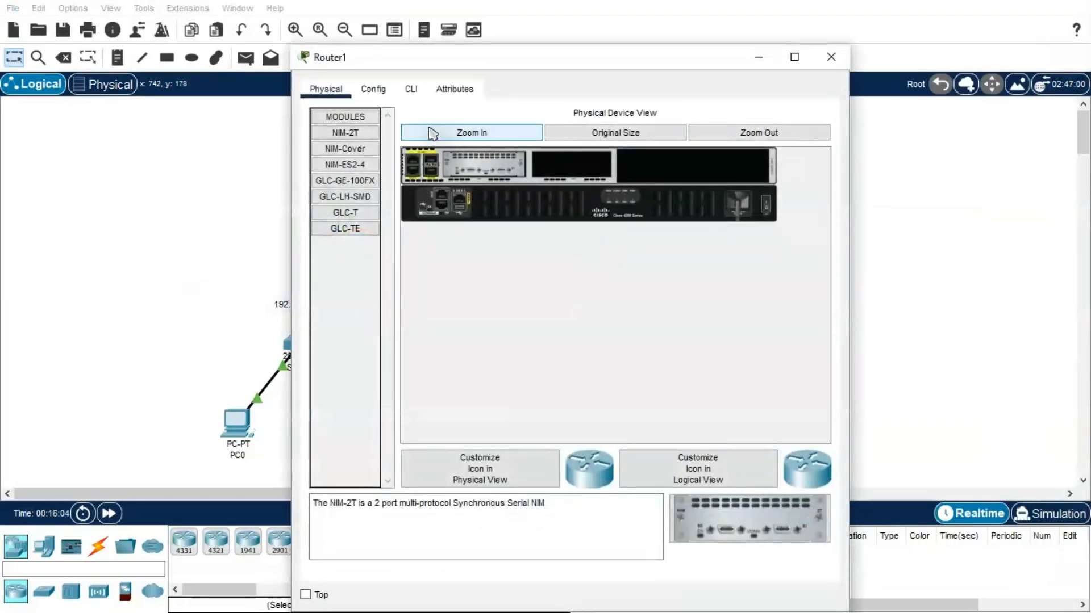
pyautogui.click(412, 93)
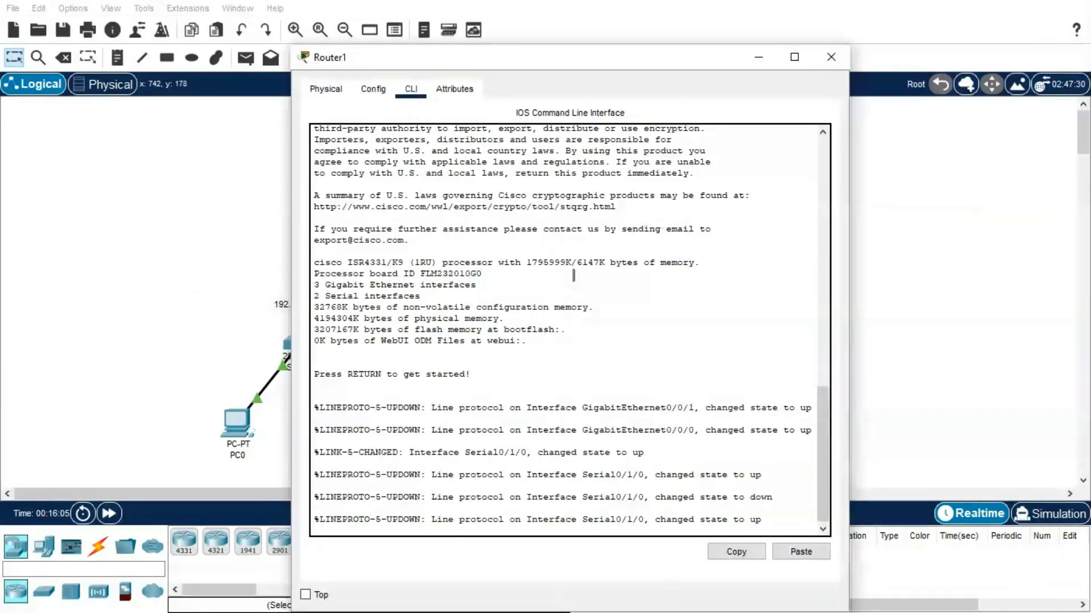
pyautogui.press('Return')
pyautogui.press('Return')
pyautogui.press('Return')
pyautogui.write('en')
pyautogui.press('Return')
pyautogui.write('config t')
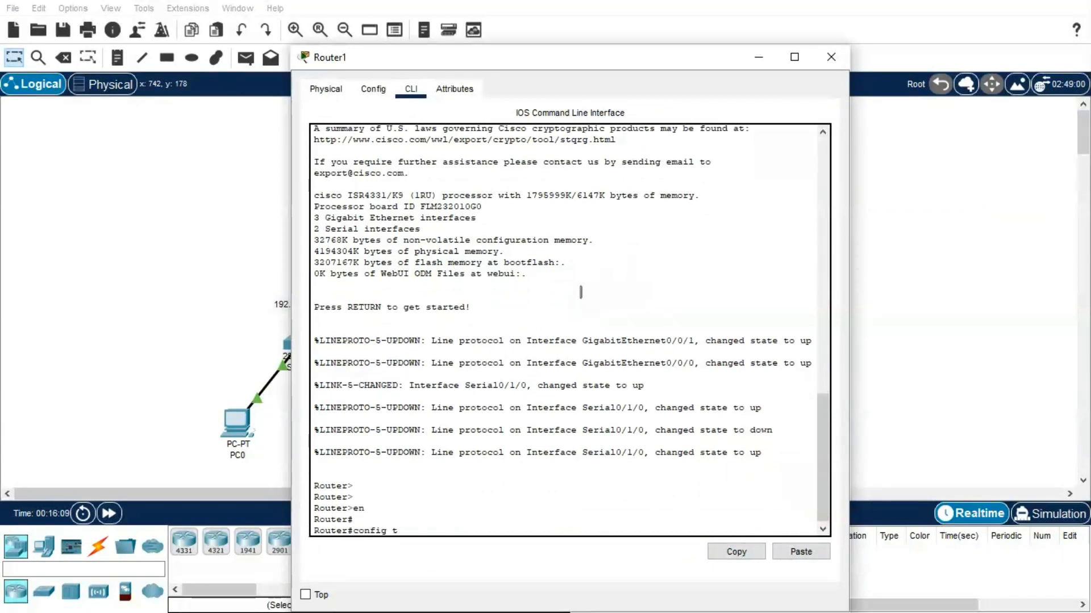
pyautogui.press('Return')
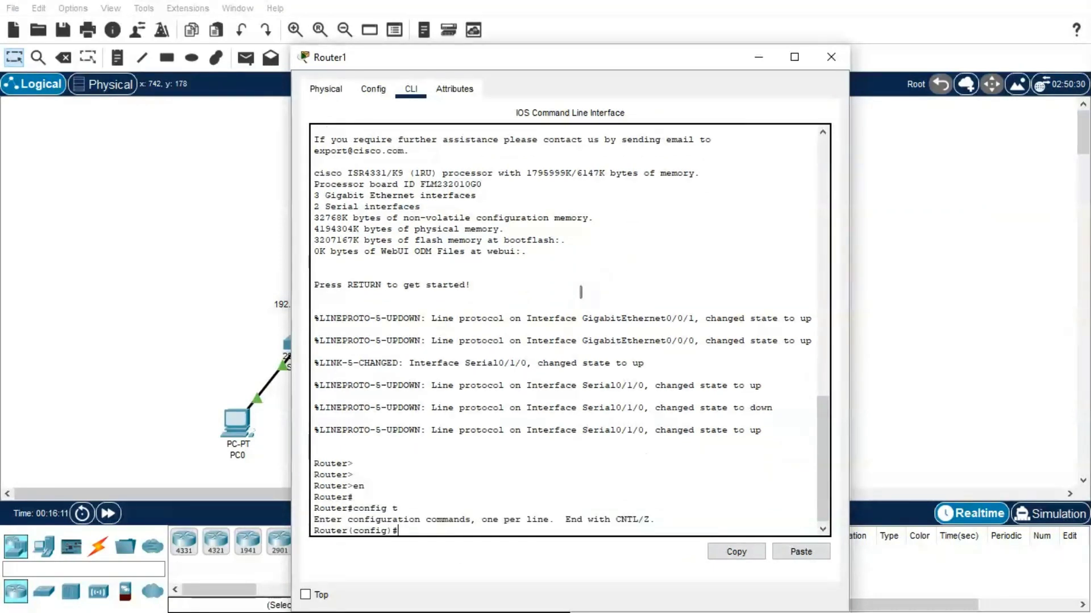
# Set Router1's hostname to Branch_2.
pyautogui.write('hos')
pyautogui.press('Tab')
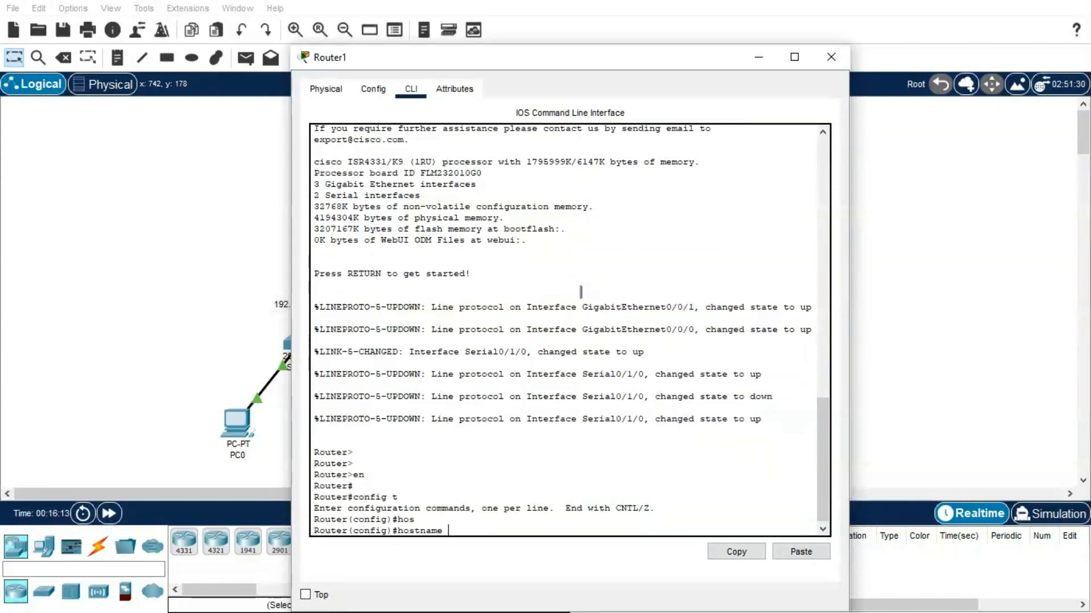
pyautogui.write('Branch_2')
pyautogui.press('Return')
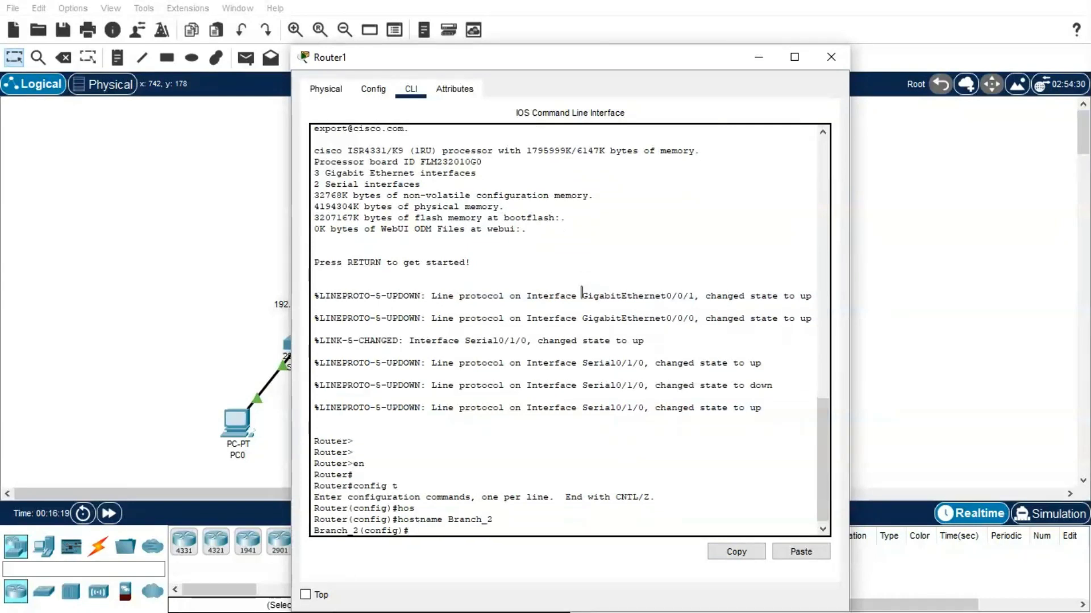
# Enable EIGRP with autonomous system number 1 on the Branch_2 router.
pyautogui.write('ro')
pyautogui.press('Tab')
pyautogui.write('e')
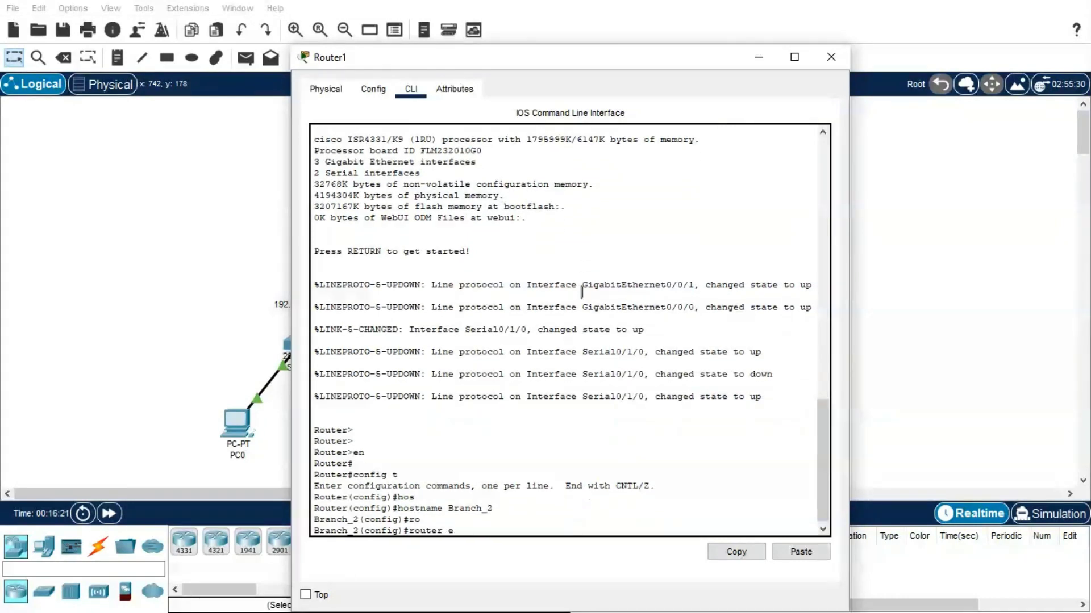
pyautogui.press('Tab')
pyautogui.write('1')
pyautogui.press('Return')
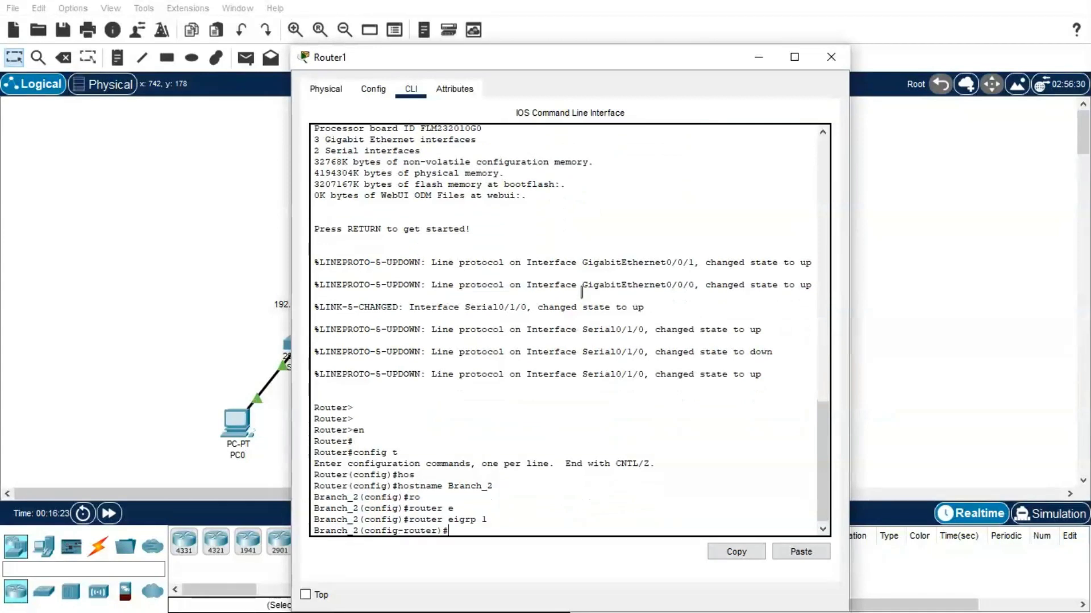
# Switch to Simulation mode and advertise network 192.168.10.0 in the Branch_2 router's EIGRP configuration.
pyautogui.write('network')
pyautogui.moveTo(619, 64); pyautogui.dragTo(326, 58)
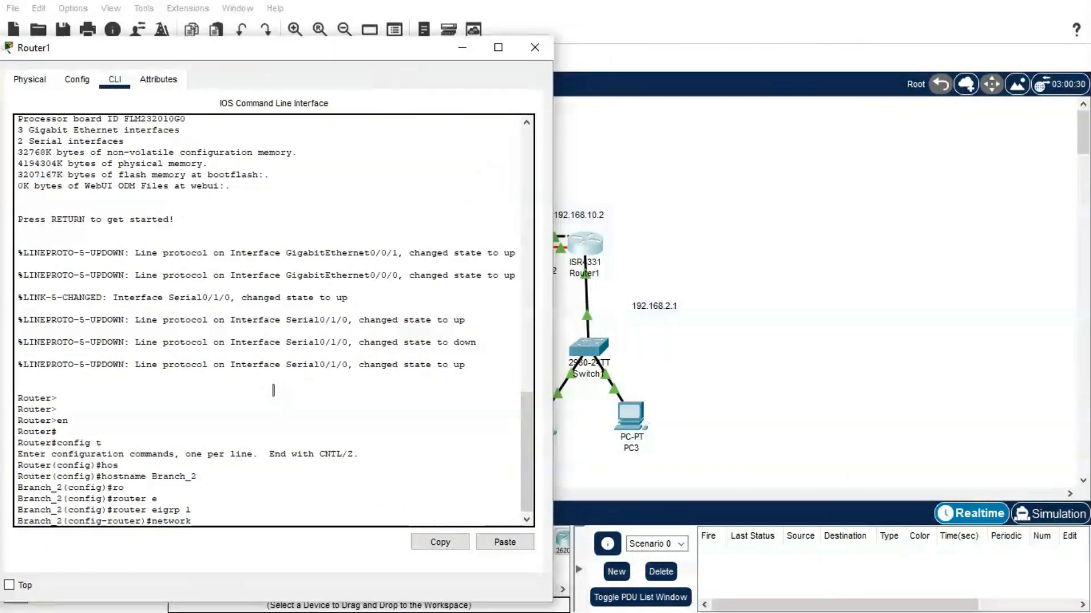
pyautogui.moveTo(293, 57); pyautogui.dragTo(479, 79)
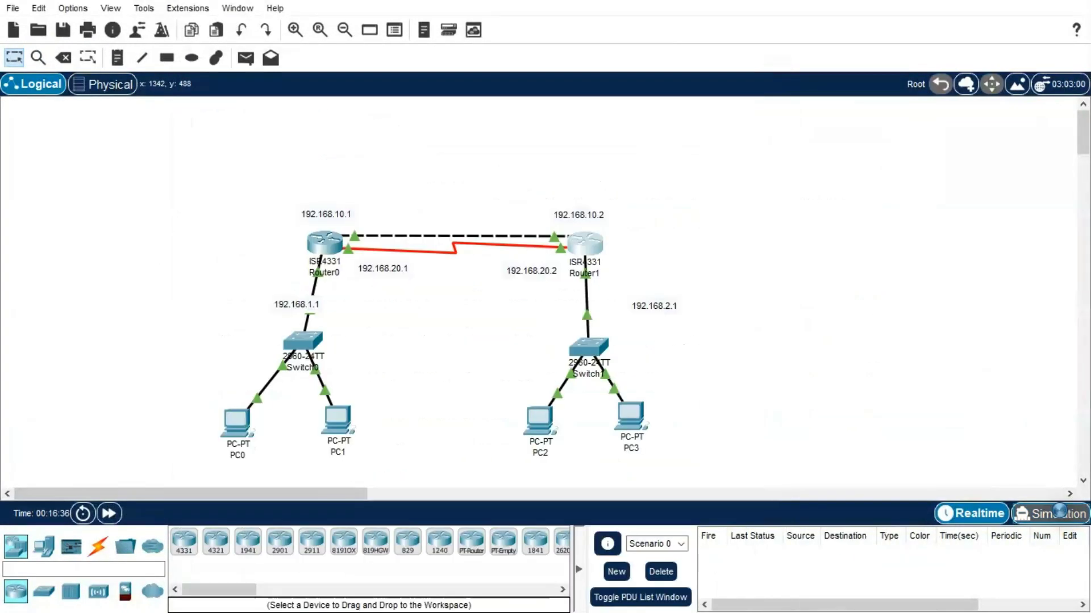
pyautogui.click(1031, 502)
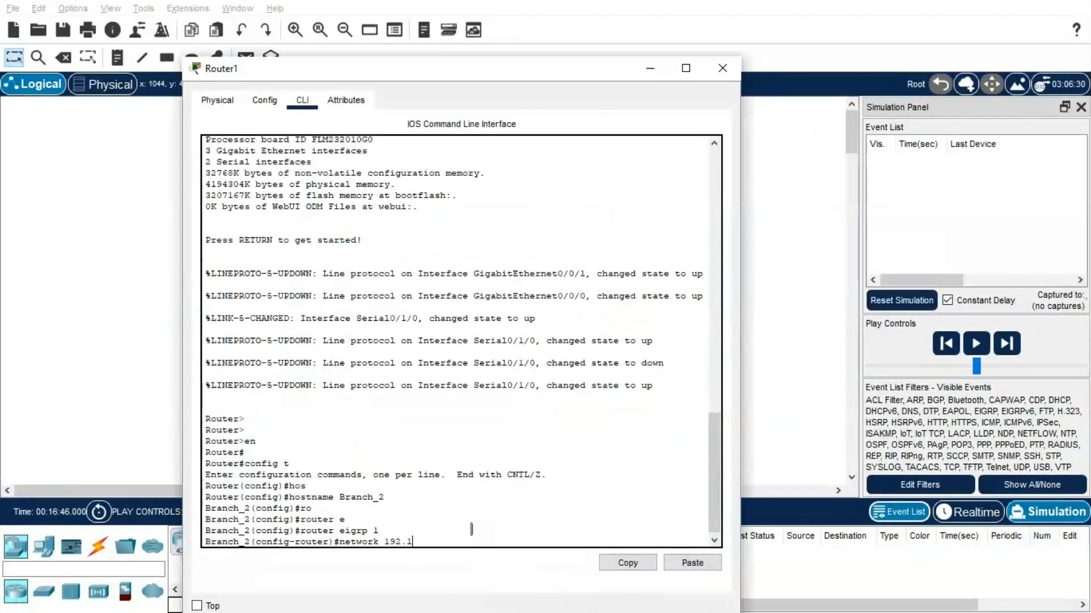
pyautogui.write('.10.0')
pyautogui.press('Up')
pyautogui.press('Down')
pyautogui.press('Return')
# Advertise network 192.168.20.0 and the LAN network of the 192.168.2.1 interface in Branch_2's EIGRP configuration.
pyautogui.press('Up')
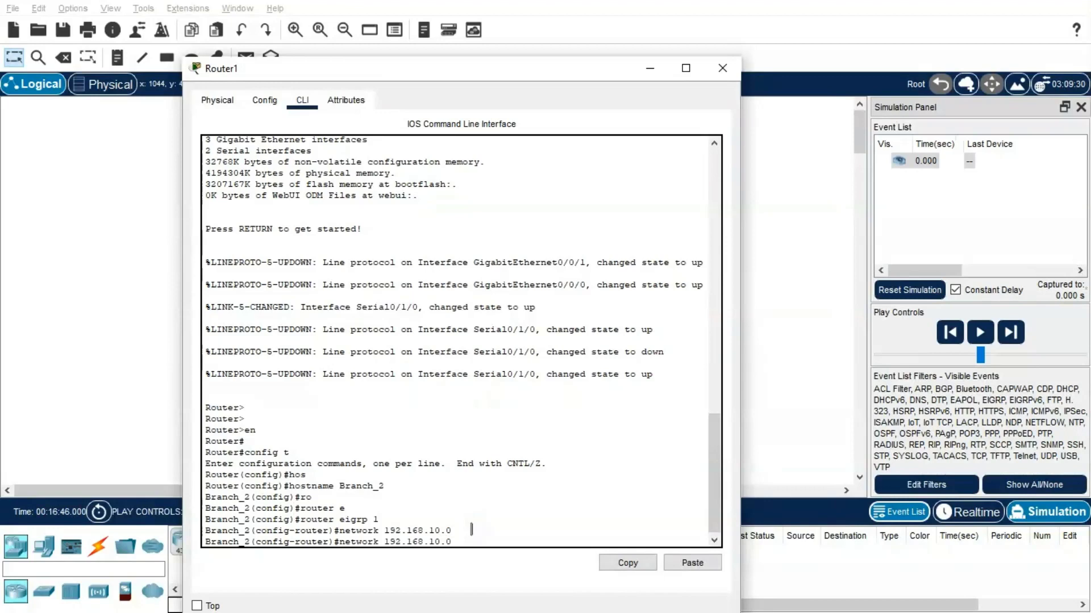
pyautogui.press('BackSpace')
pyautogui.press('BackSpace')
pyautogui.press('BackSpace')
pyautogui.press('BackSpace')
pyautogui.write('20.0')
pyautogui.press('Return')
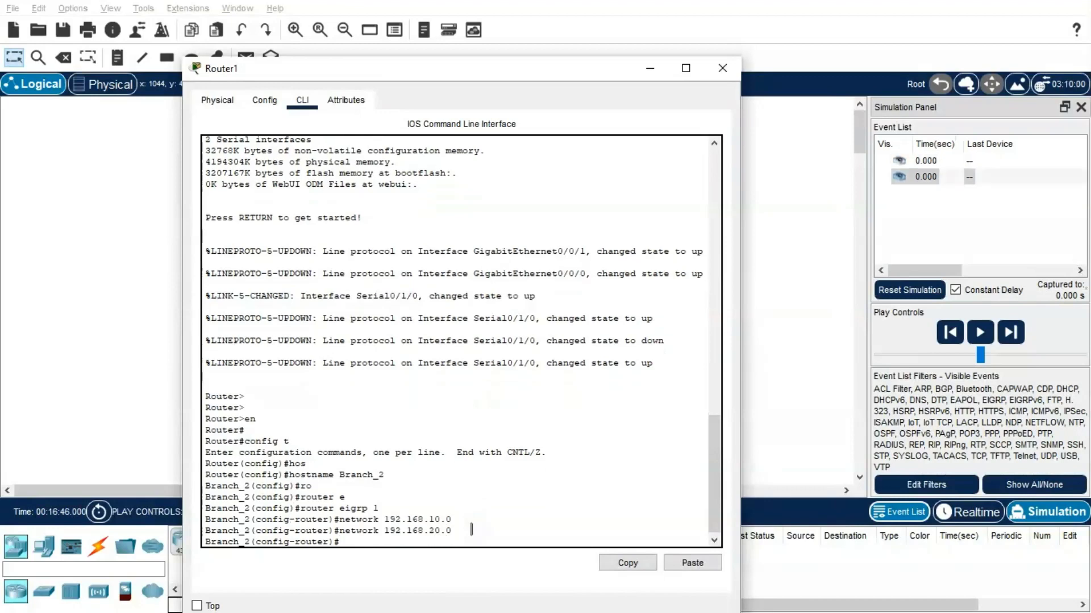
pyautogui.press('Up')
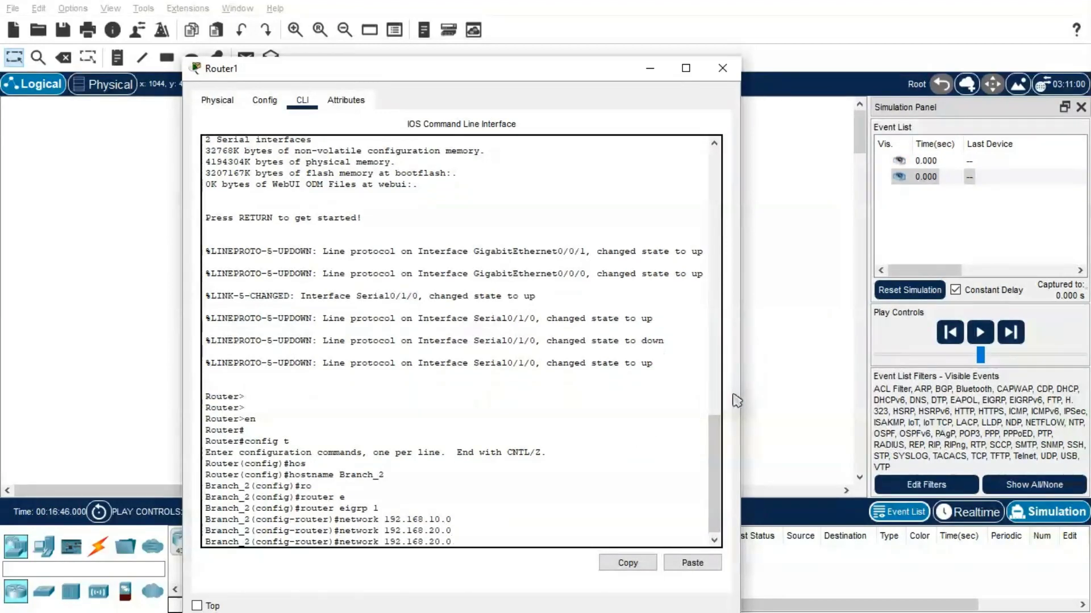
pyautogui.press('BackSpace')
pyautogui.press('Return')
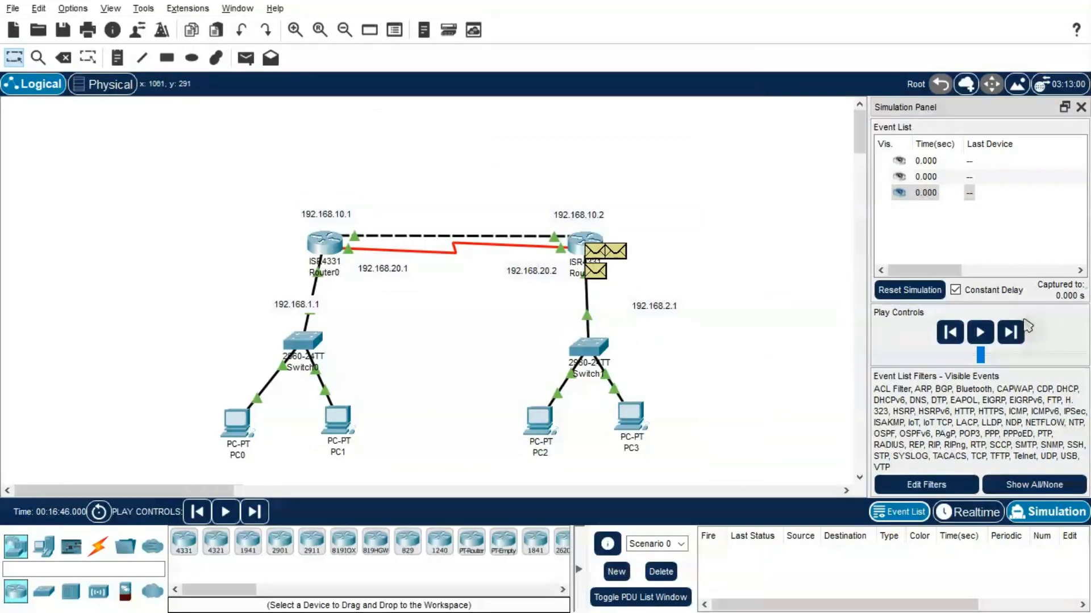
# Play the simulation, inspect the EIGRP packets' OSI layers and inbound PDU details, and return to Realtime mode.
pyautogui.click(987, 334)
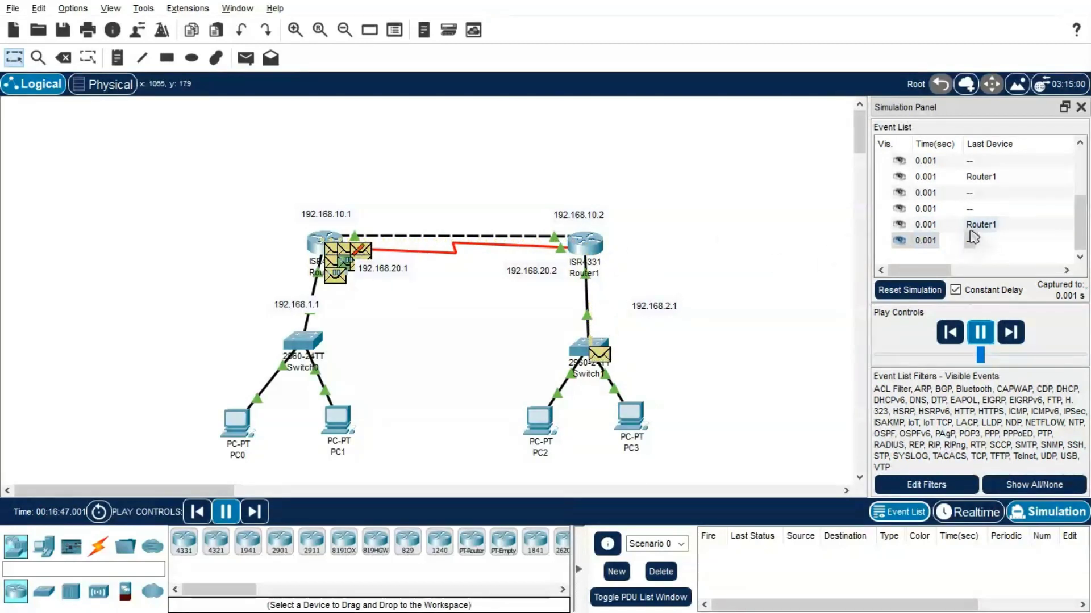
pyautogui.click(974, 227)
pyautogui.doubleClick(974, 231)
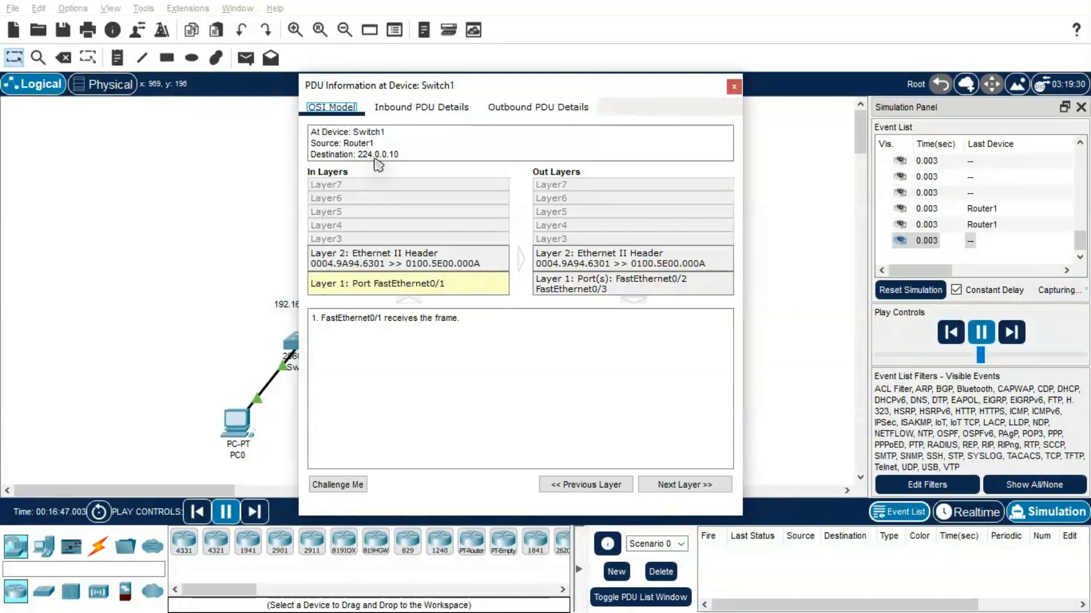
pyautogui.click(449, 107)
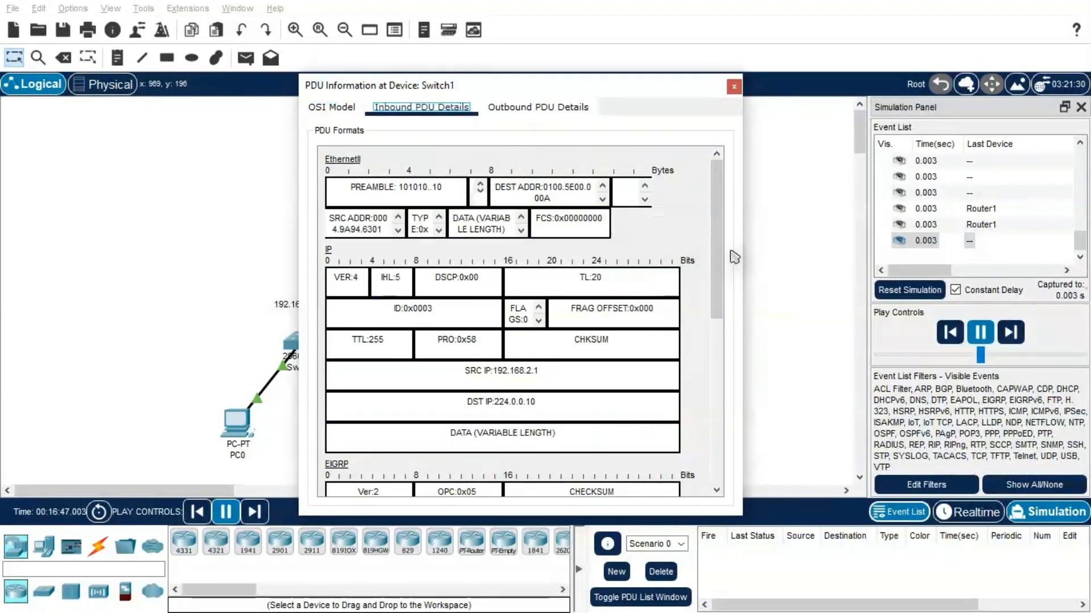
pyautogui.scroll(-2, 727, 276)
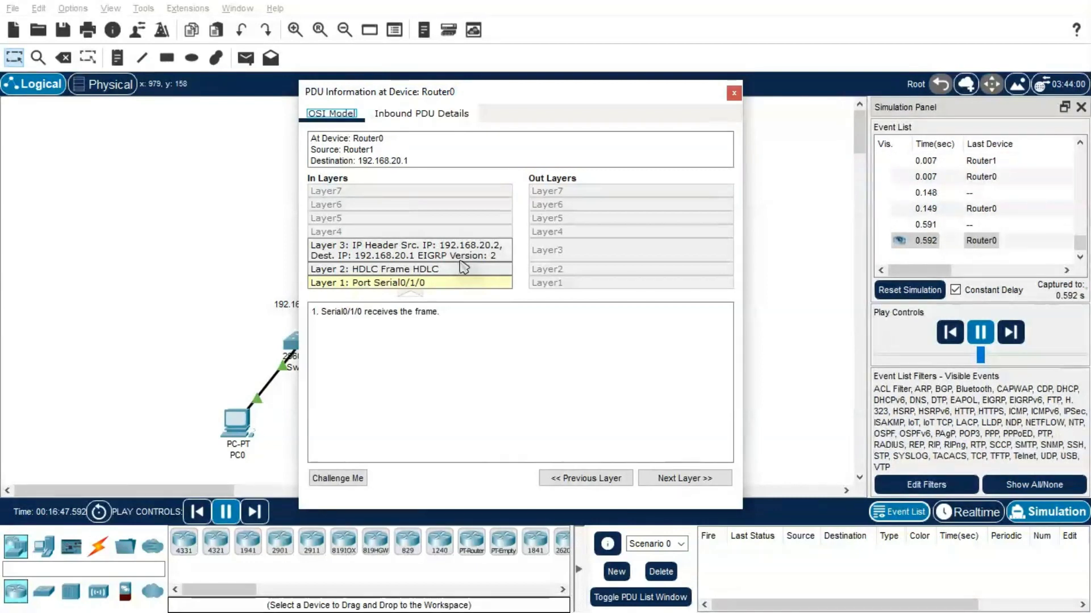
pyautogui.click(733, 92)
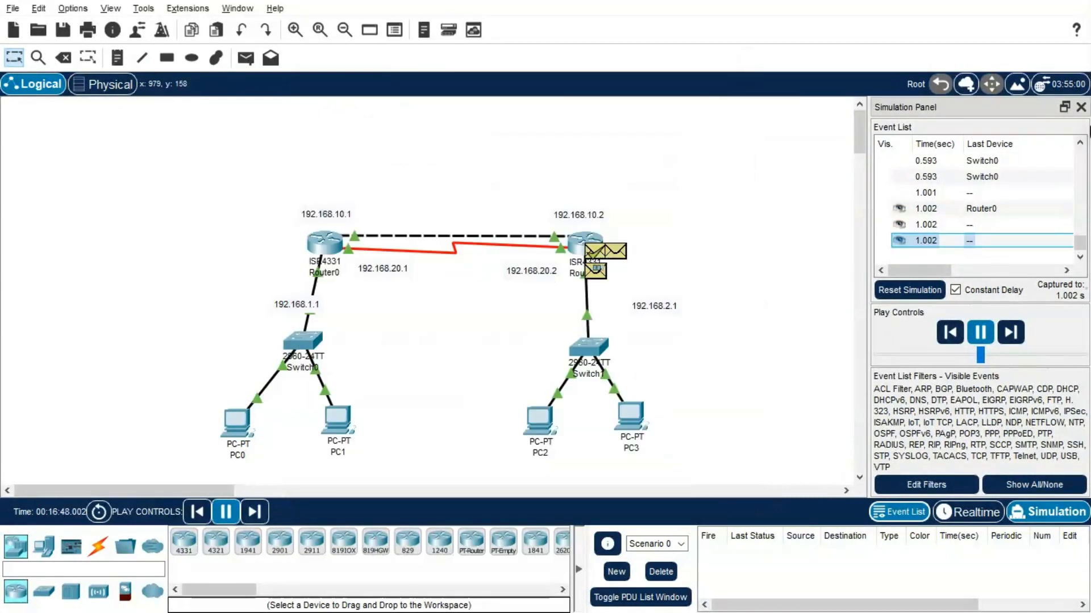
pyautogui.click(1081, 110)
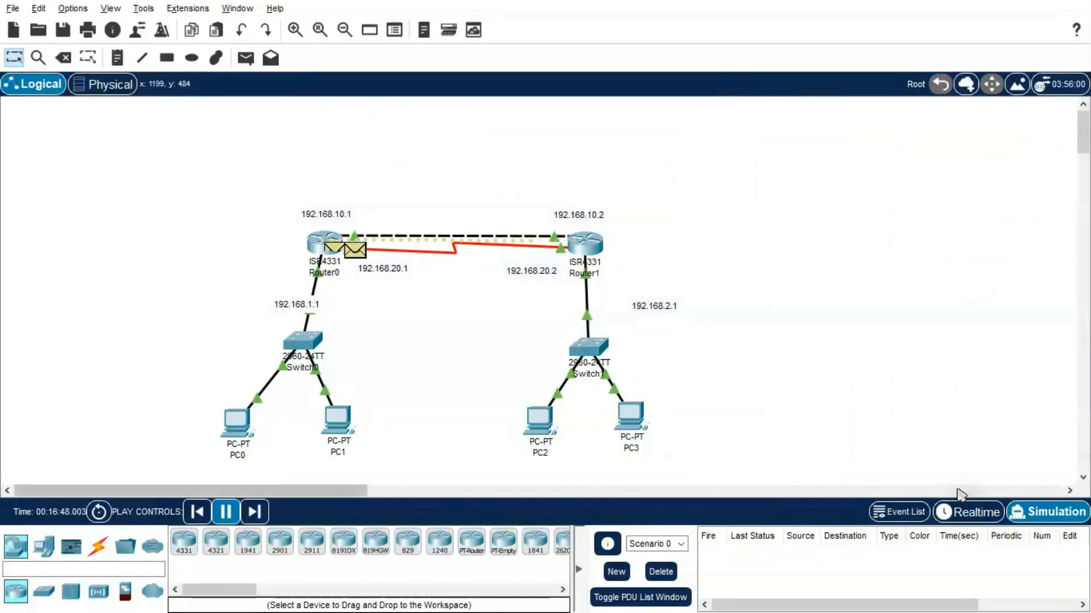
pyautogui.click(964, 520)
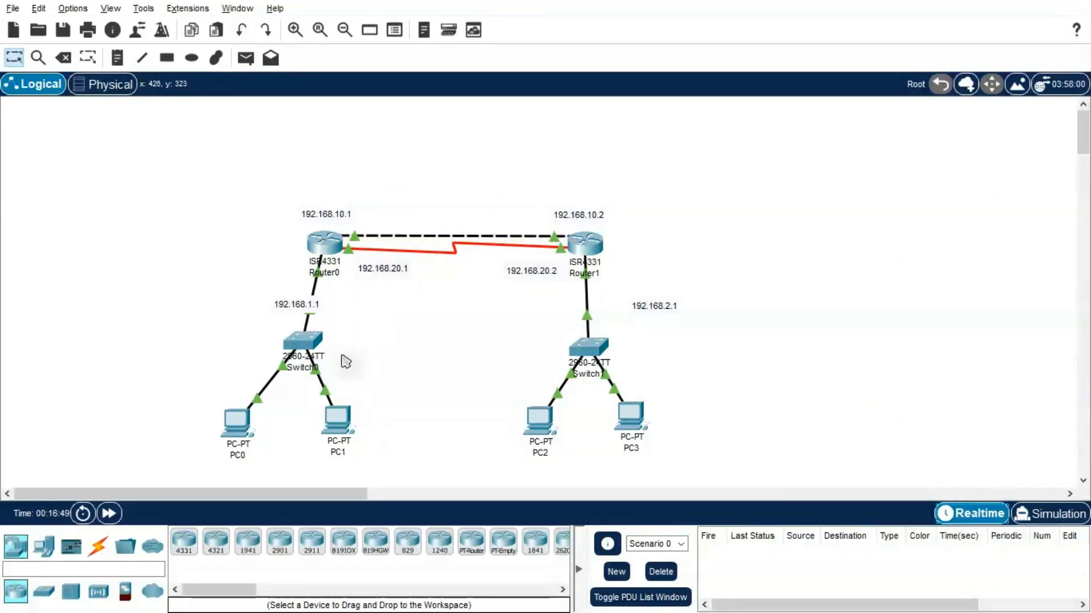
# Test connectivity from PC0's Command Prompt by pinging 192.168.2.20.
pyautogui.click(238, 425)
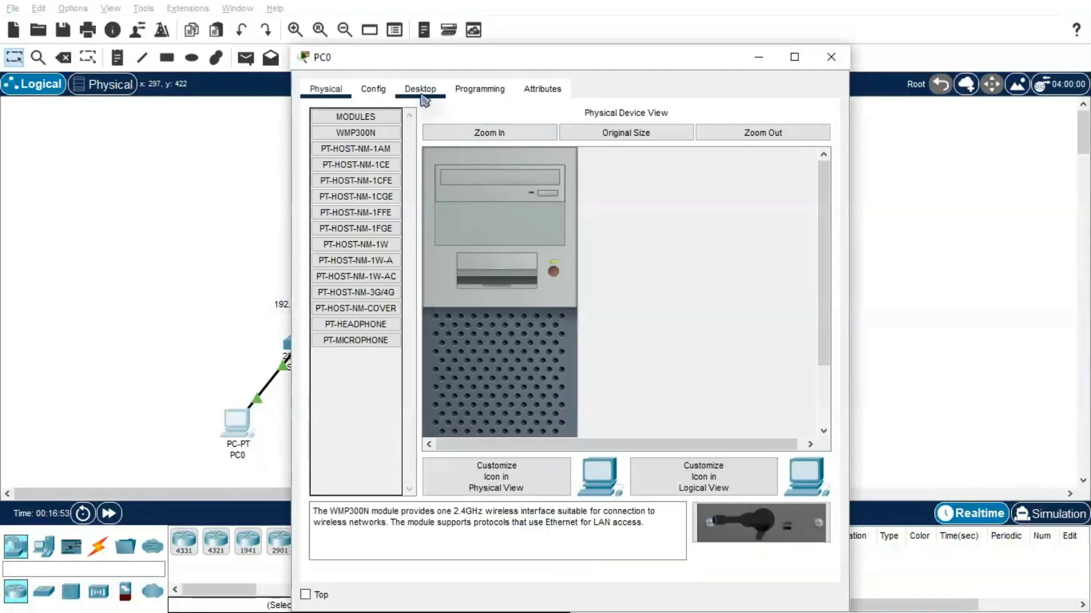
pyautogui.click(421, 89)
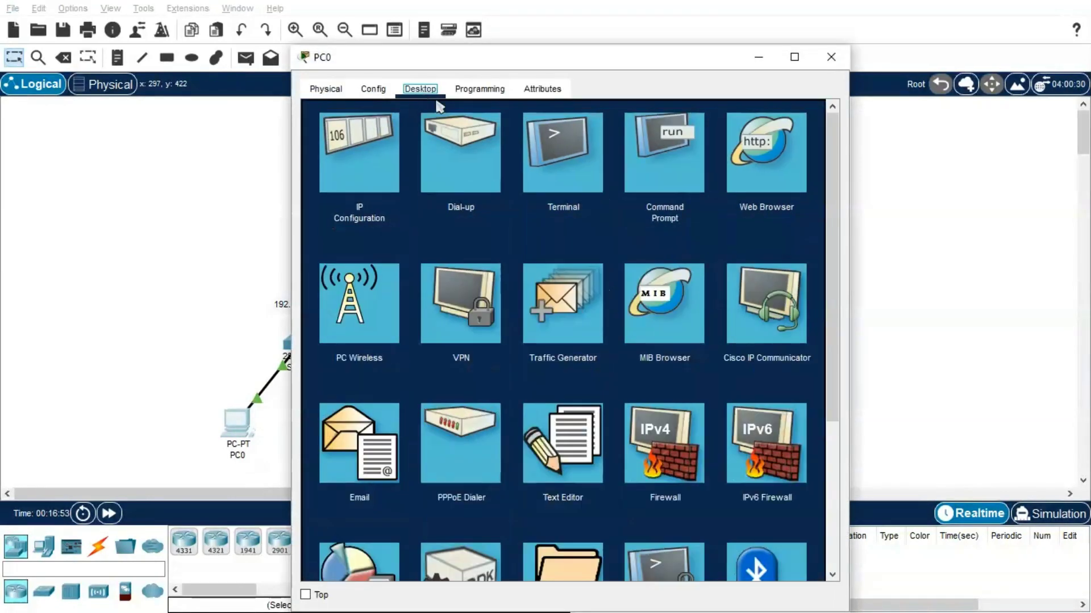
pyautogui.click(650, 161)
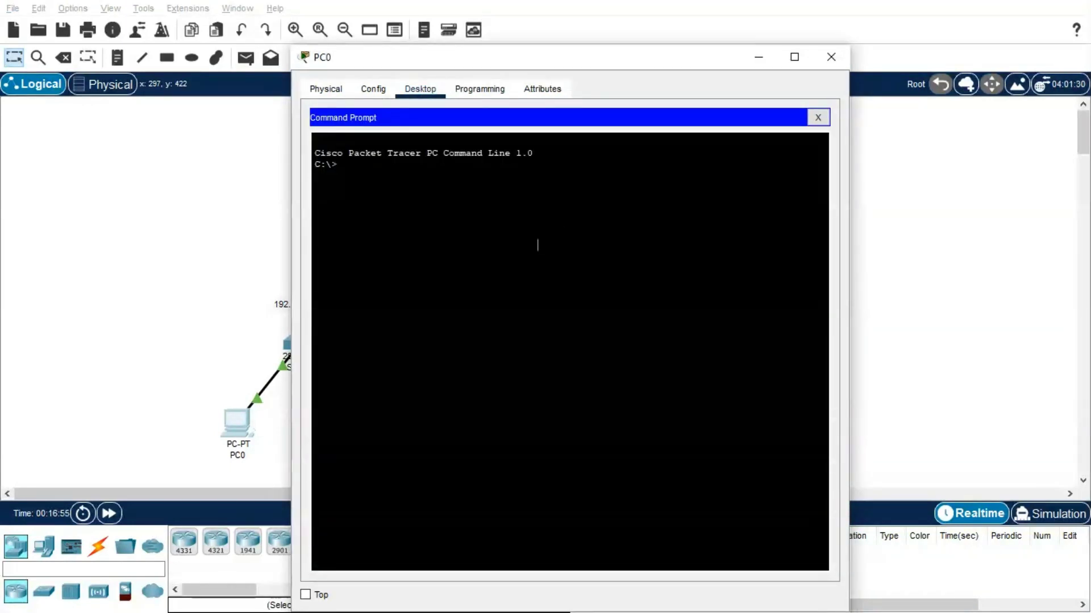
pyautogui.write('ping 192.168.2.20')
pyautogui.press('Return')
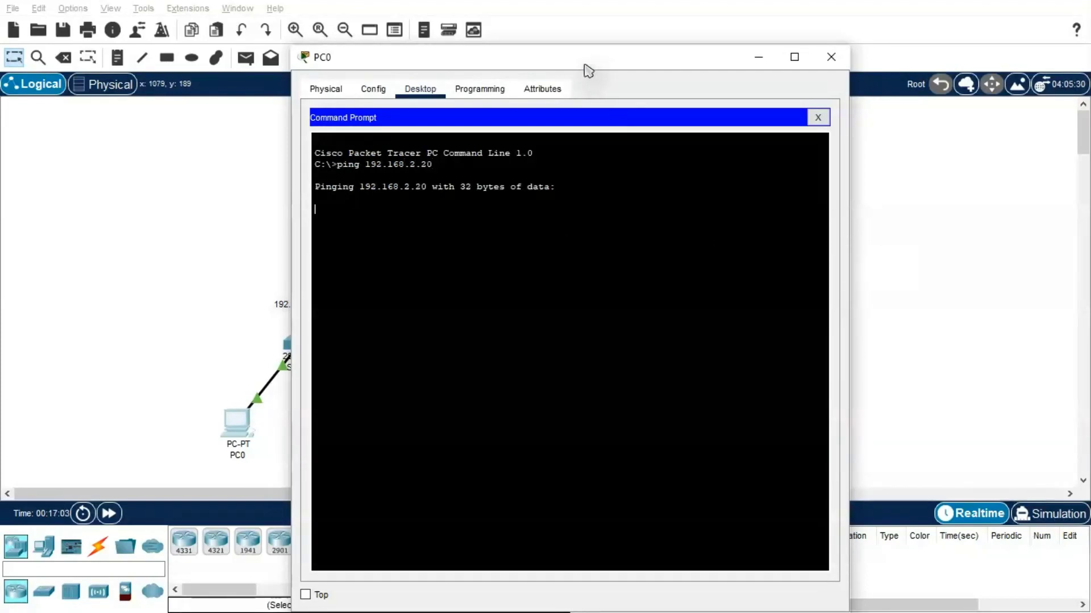
# Check PC3's IPv4 address in its IP configuration, keeping PC0's ping window clear of the topology.
pyautogui.moveTo(584, 68); pyautogui.dragTo(497, 460)
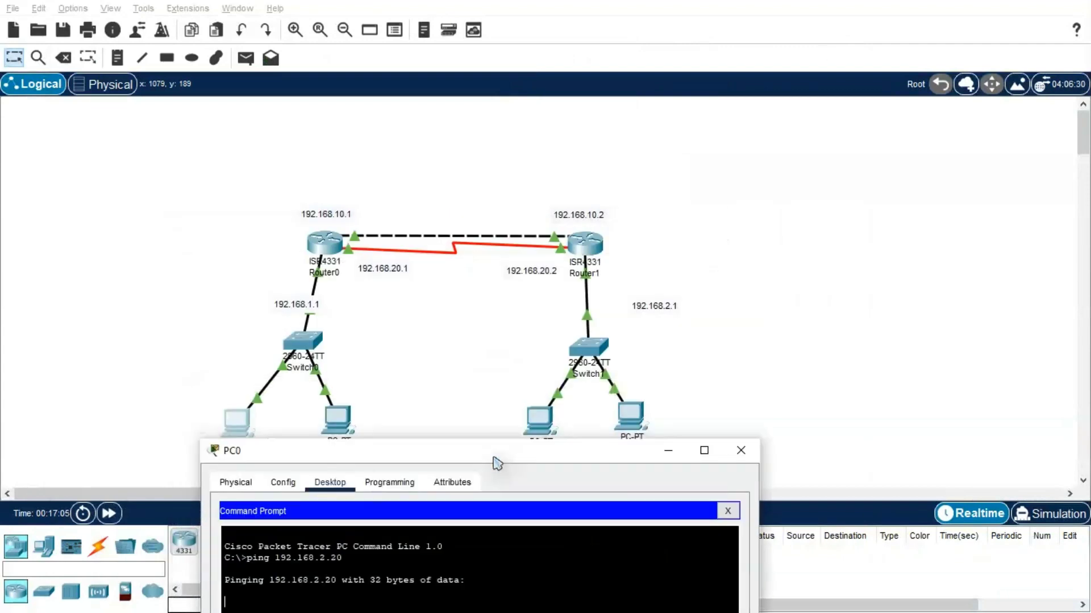
pyautogui.moveTo(300, 445); pyautogui.dragTo(300, 456)
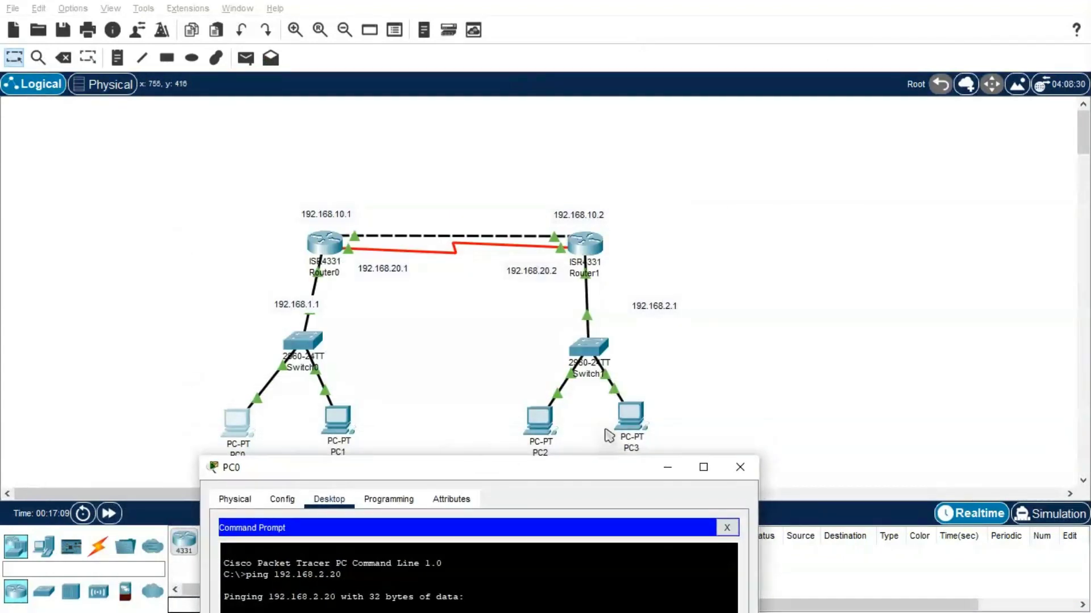
pyautogui.moveTo(288, 462); pyautogui.dragTo(289, 468)
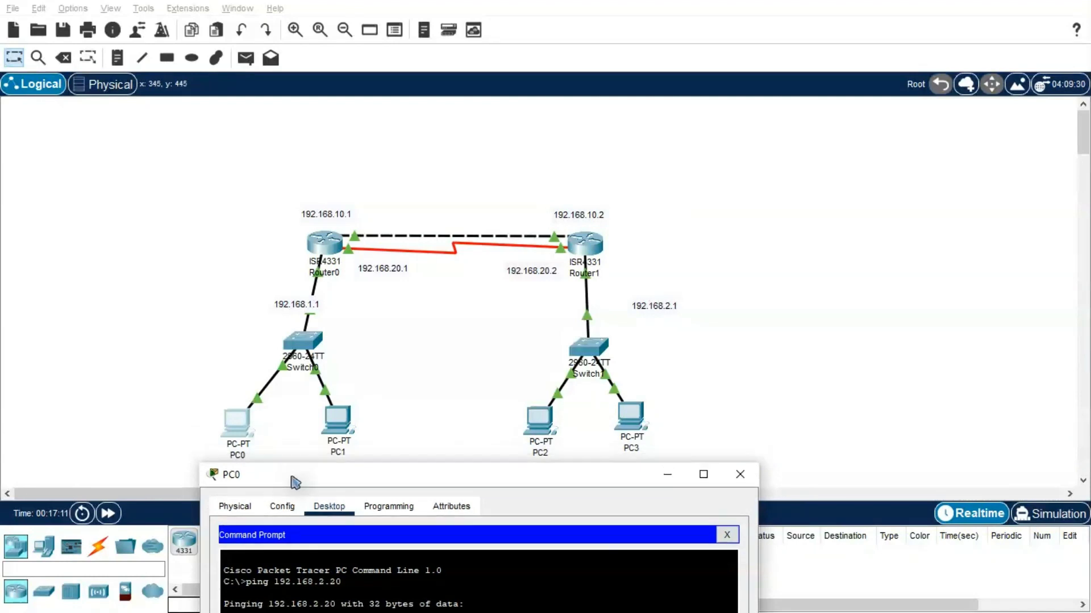
pyautogui.click(638, 426)
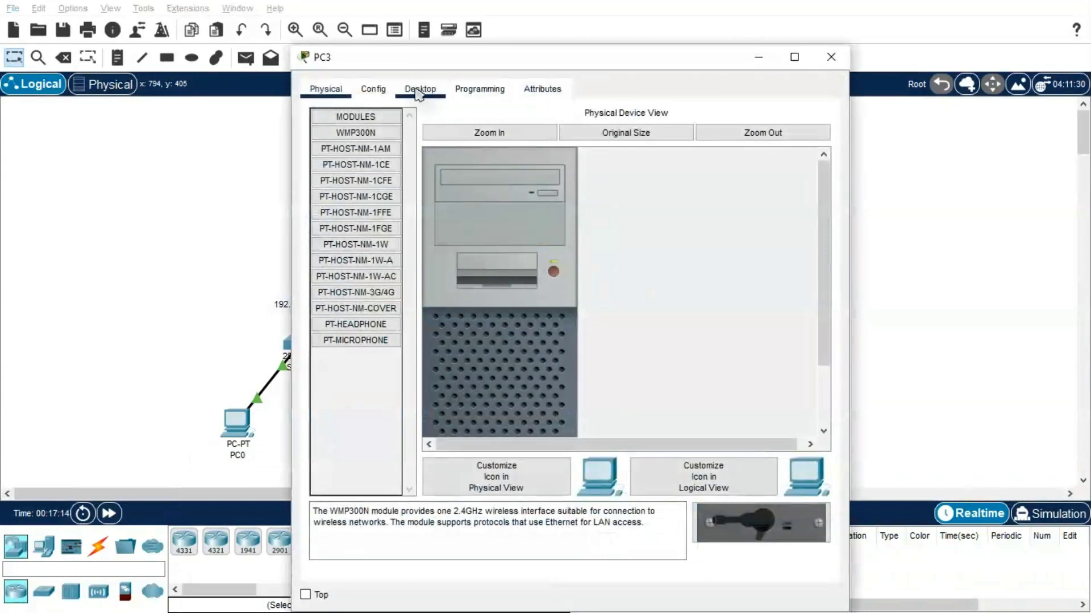
pyautogui.click(420, 88)
pyautogui.click(393, 169)
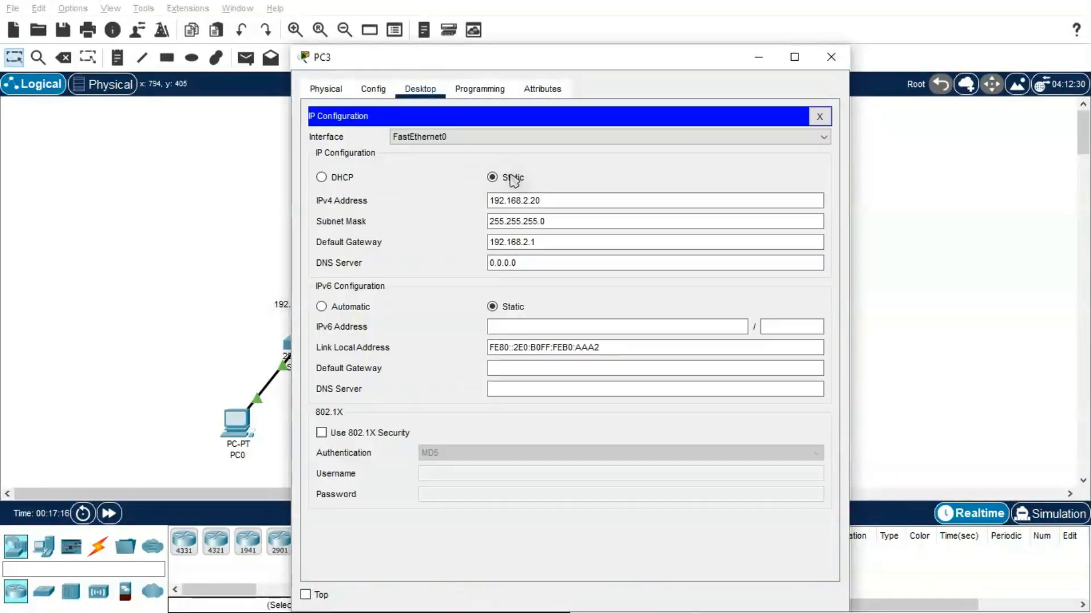
pyautogui.moveTo(567, 200); pyautogui.dragTo(460, 197)
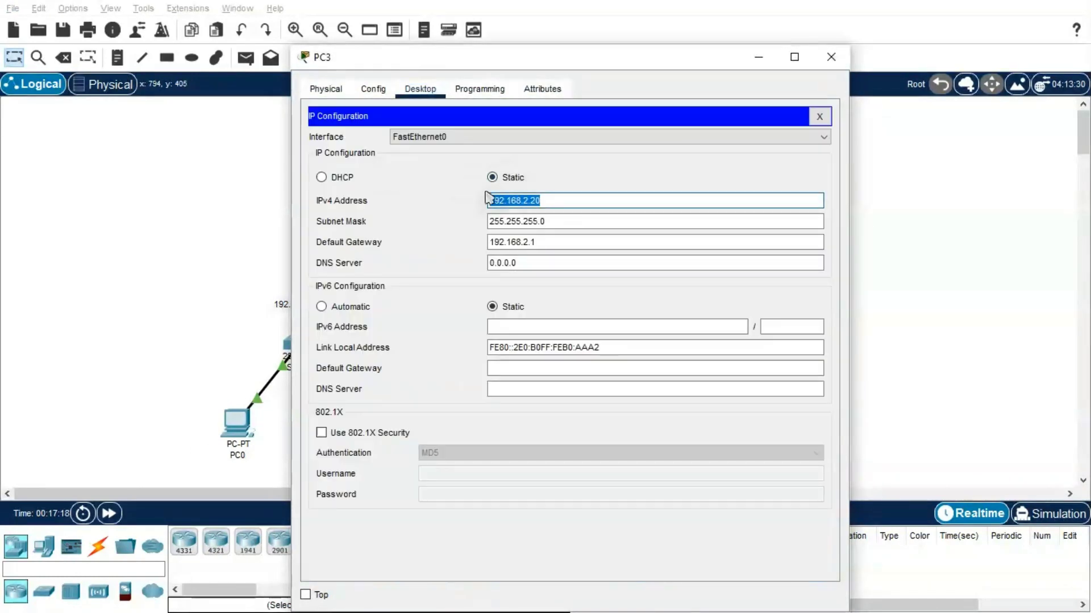
pyautogui.click(818, 117)
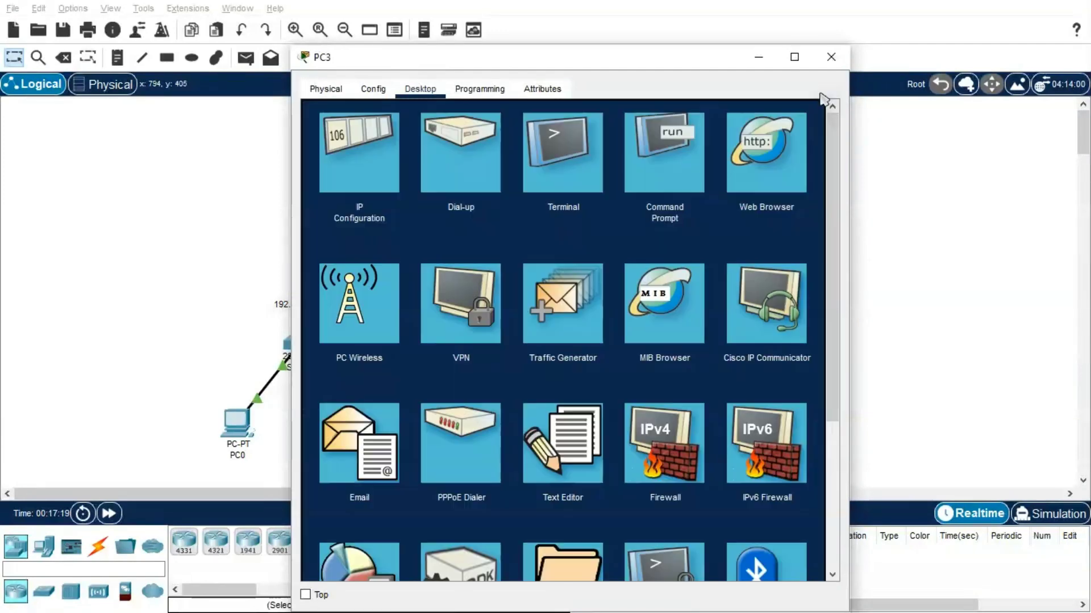
pyautogui.click(831, 57)
# Add a text note reading 192.168.2.20 beside PC3 in the topology.
pyautogui.click(117, 58)
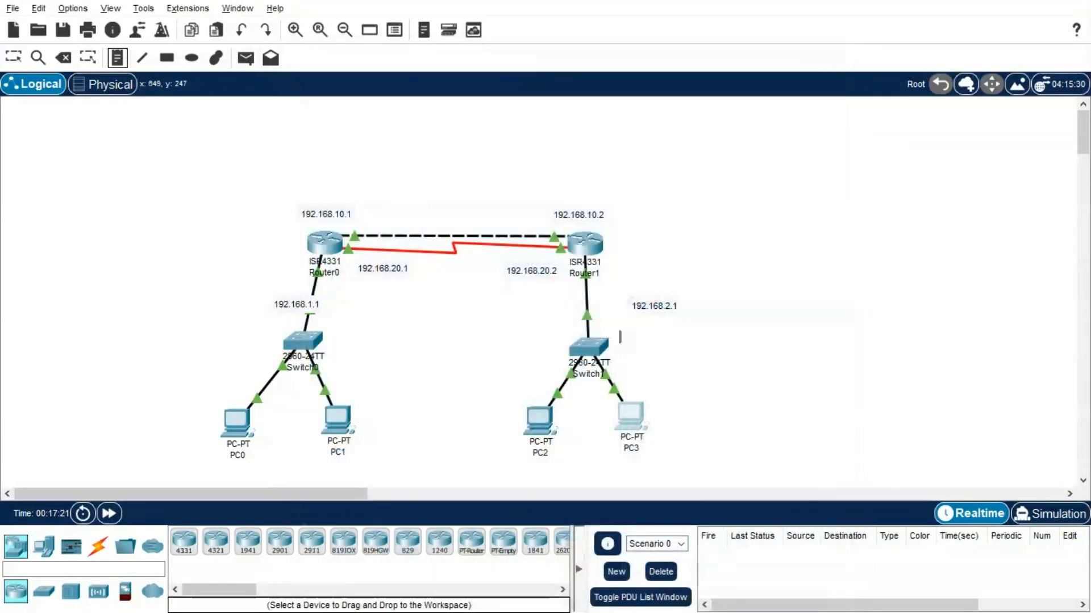
pyautogui.click(659, 410)
pyautogui.write('192.168.2.20')
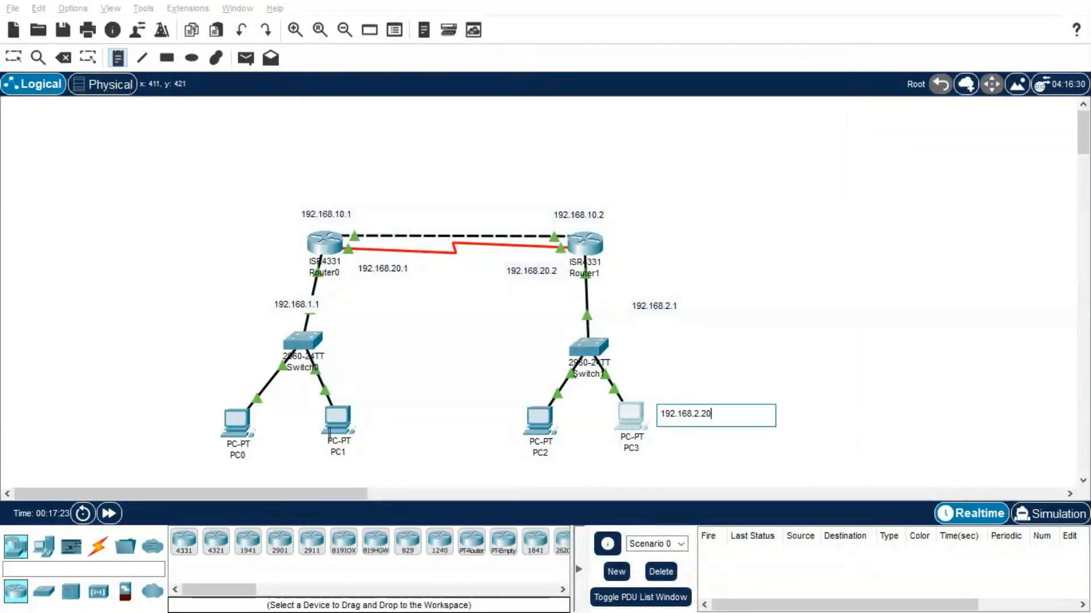
pyautogui.click(14, 57)
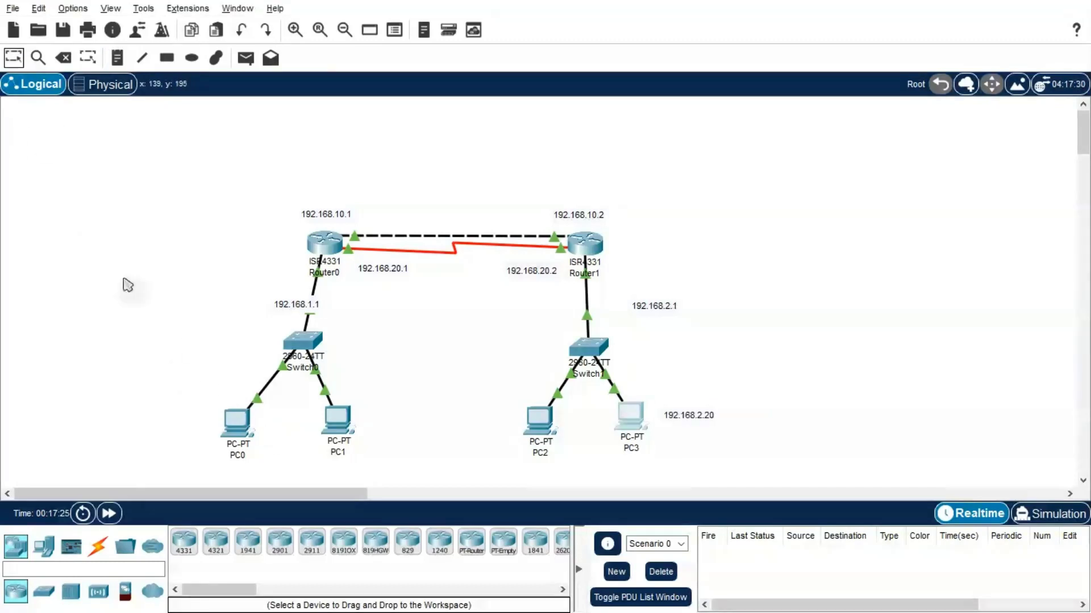
# Repeat the ping to 192.168.2.20 from PC0's Command Prompt.
pyautogui.click(232, 420)
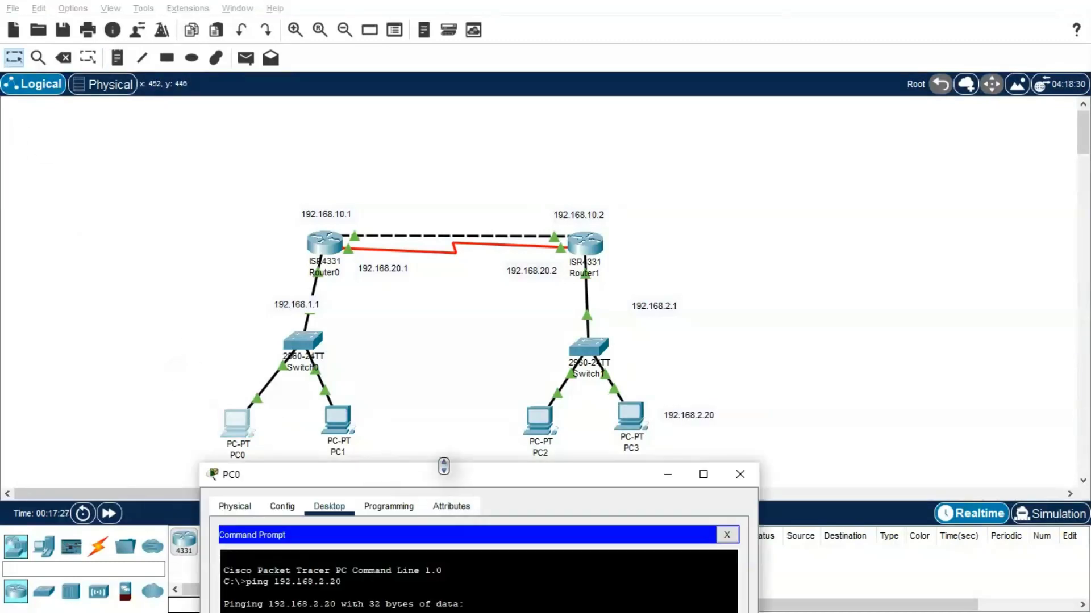
pyautogui.moveTo(444, 464); pyautogui.dragTo(379, 196)
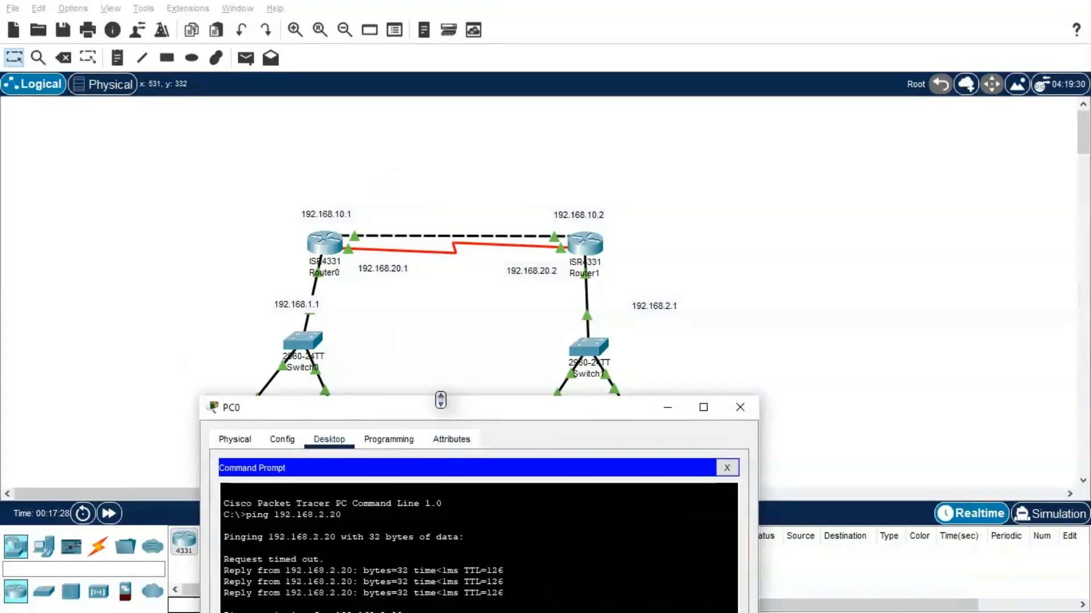
pyautogui.moveTo(441, 397); pyautogui.dragTo(440, 233)
pyautogui.press('Up')
pyautogui.press('Return')
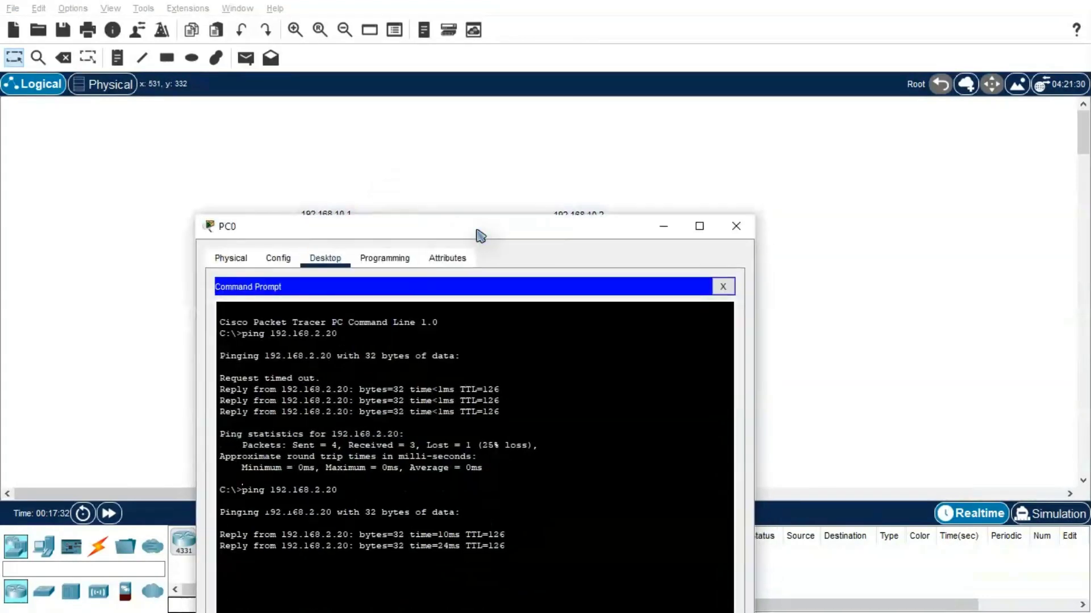
pyautogui.moveTo(479, 236); pyautogui.dragTo(656, 336)
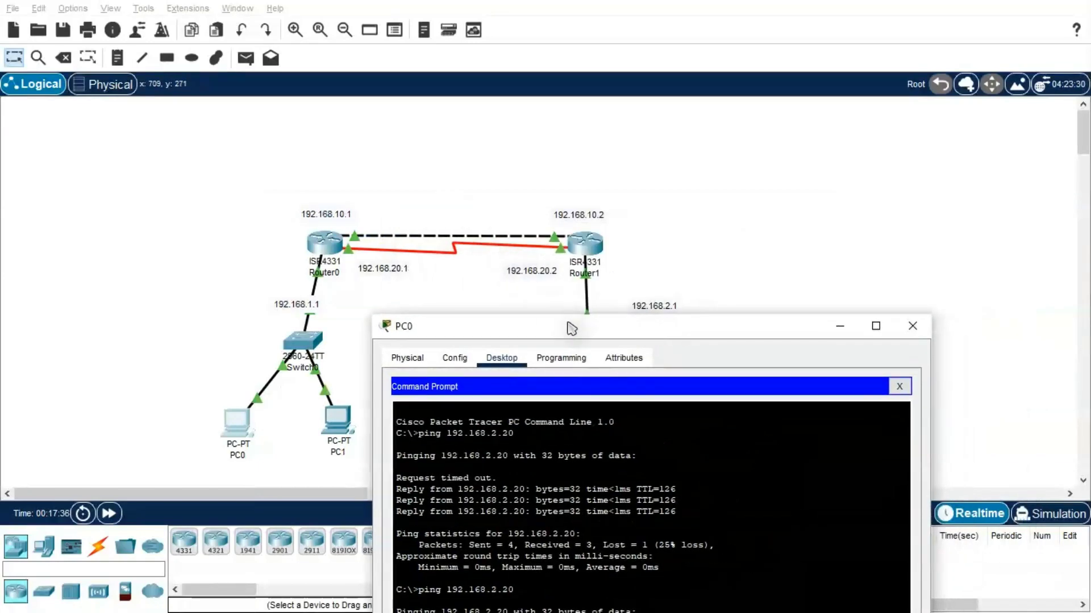
# Trace the route from PC0 to 192.168.2.20 with tracert and compare its hops with the links between the routers.
pyautogui.moveTo(570, 328); pyautogui.dragTo(641, 168)
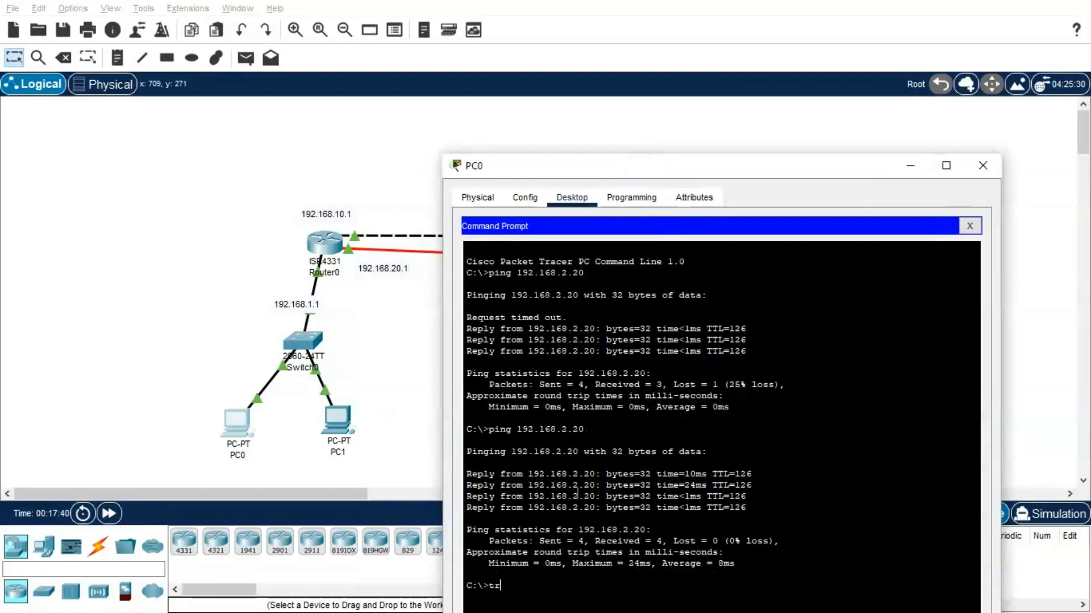
pyautogui.write('acert 192.168.2.20')
pyautogui.press('Return')
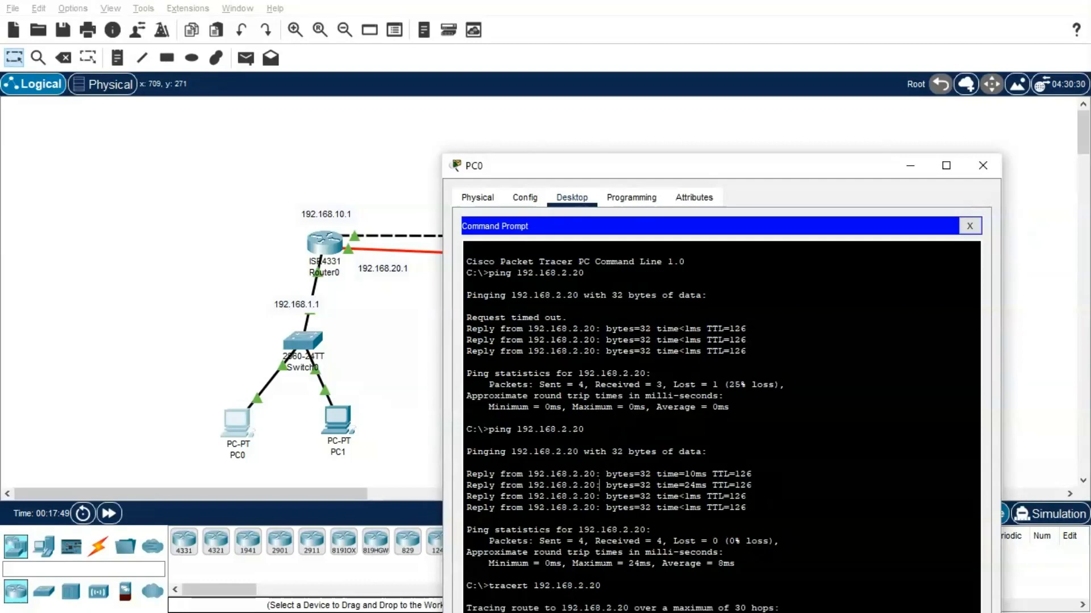
pyautogui.moveTo(742, 165); pyautogui.dragTo(751, 60)
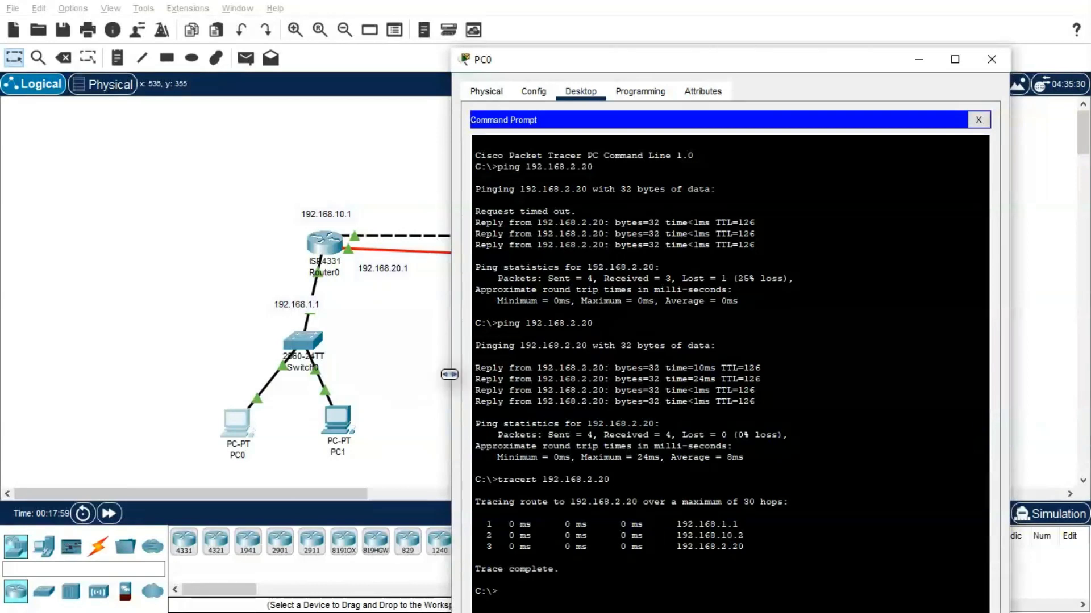
pyautogui.click(219, 250)
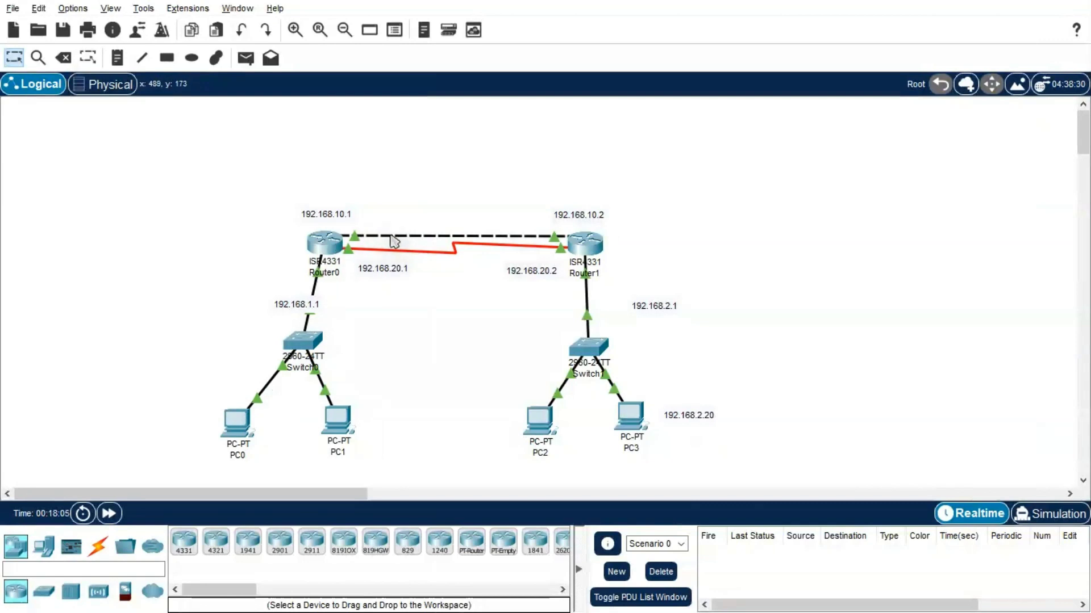
pyautogui.moveTo(395, 237)
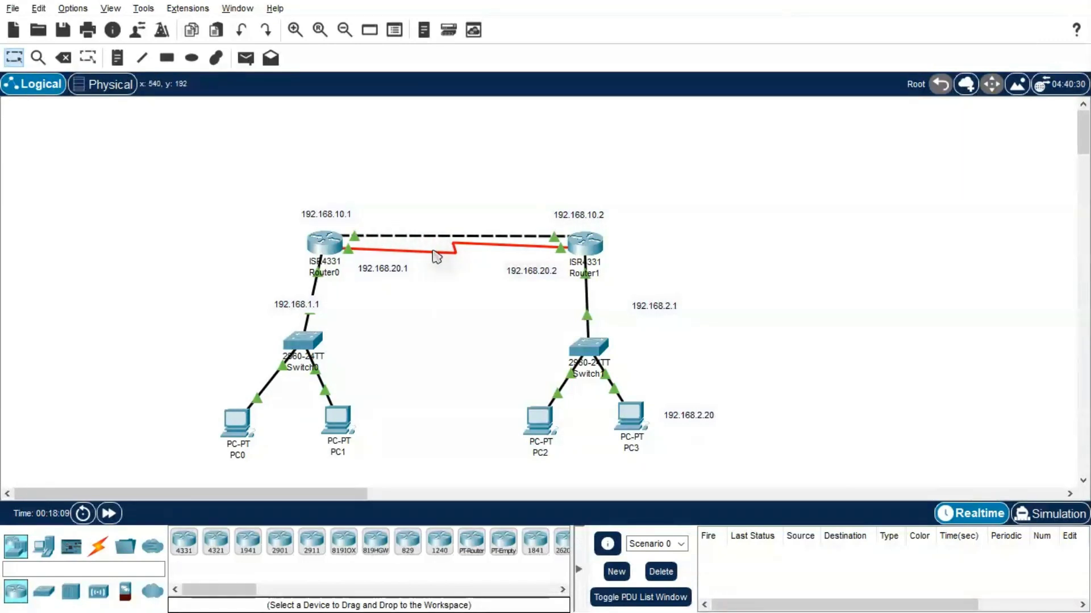
# Start a continuous ping (ping -t) to 192.168.2.20 from PC0 and minimize its window so it keeps running.
pyautogui.click(237, 423)
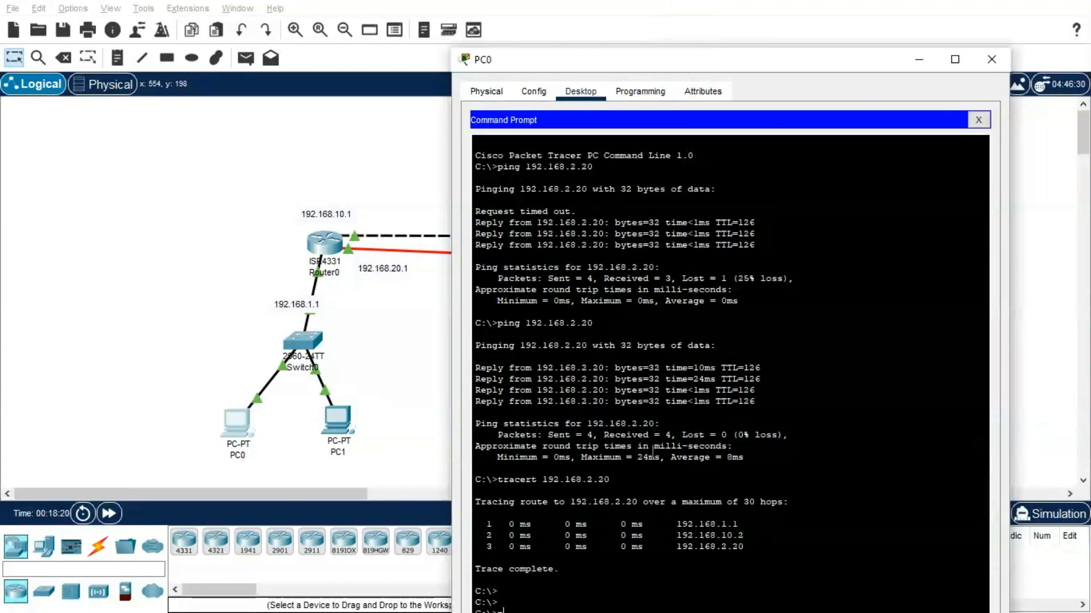
pyautogui.click(954, 60)
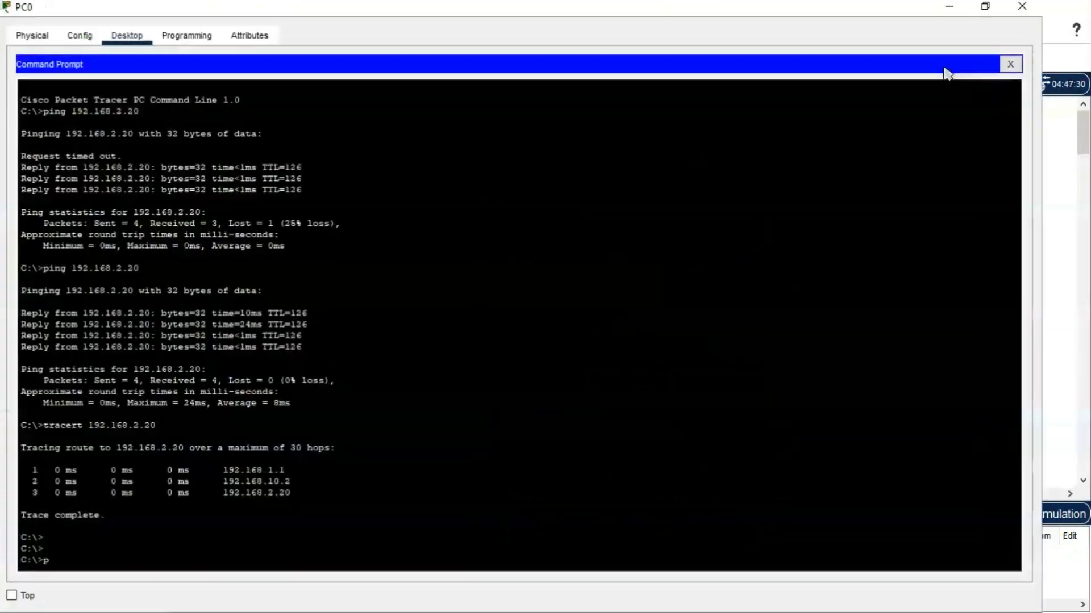
pyautogui.write('ping')
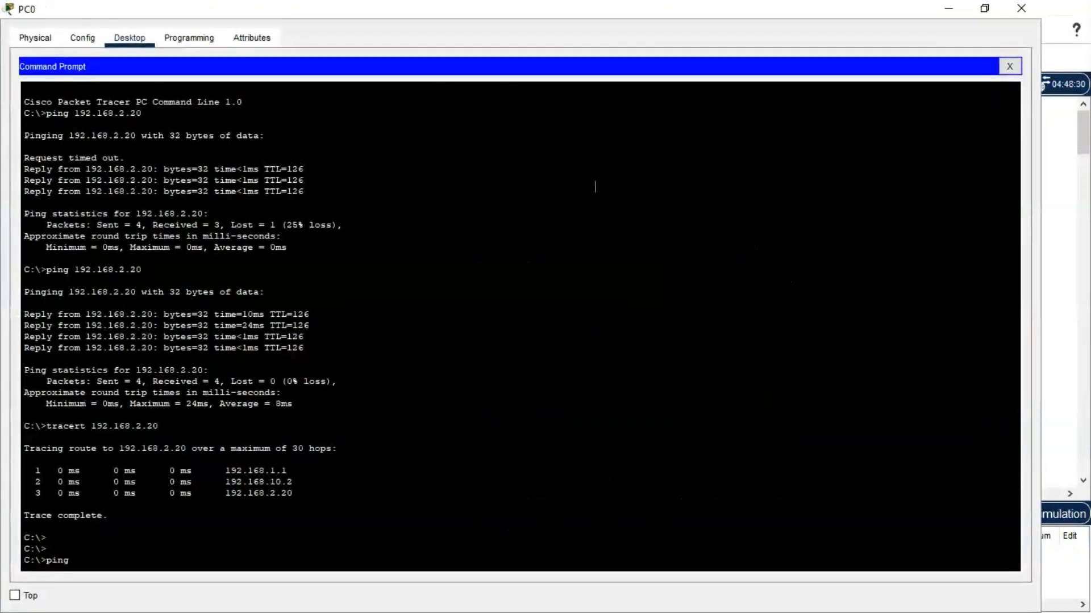
pyautogui.write(' -t 192.168.2.10')
pyautogui.press('BackSpace')
pyautogui.press('BackSpace')
pyautogui.write('20')
pyautogui.press('Return')
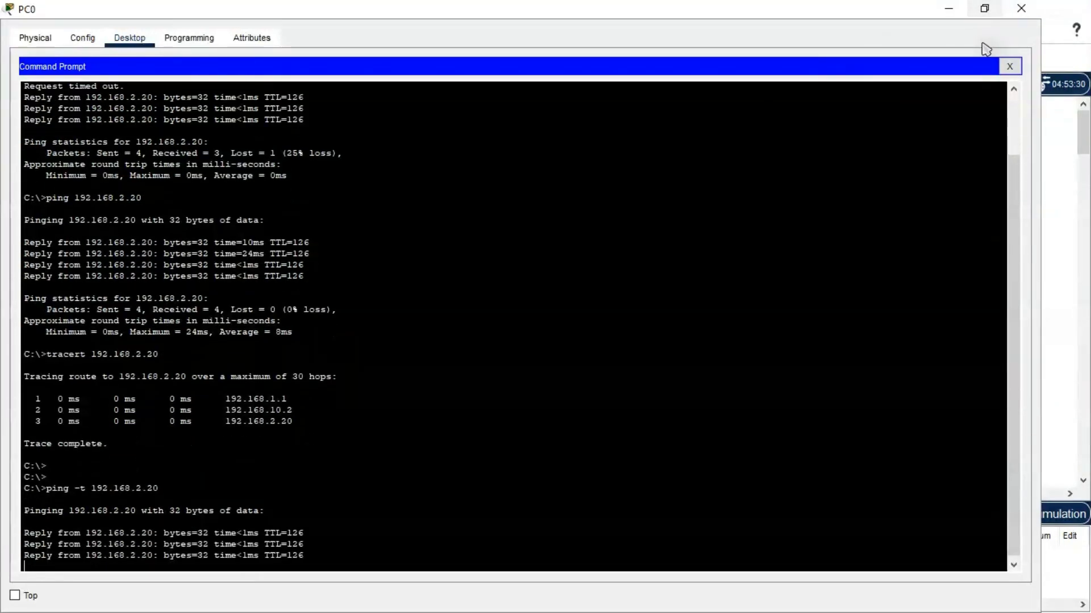
pyautogui.click(951, 16)
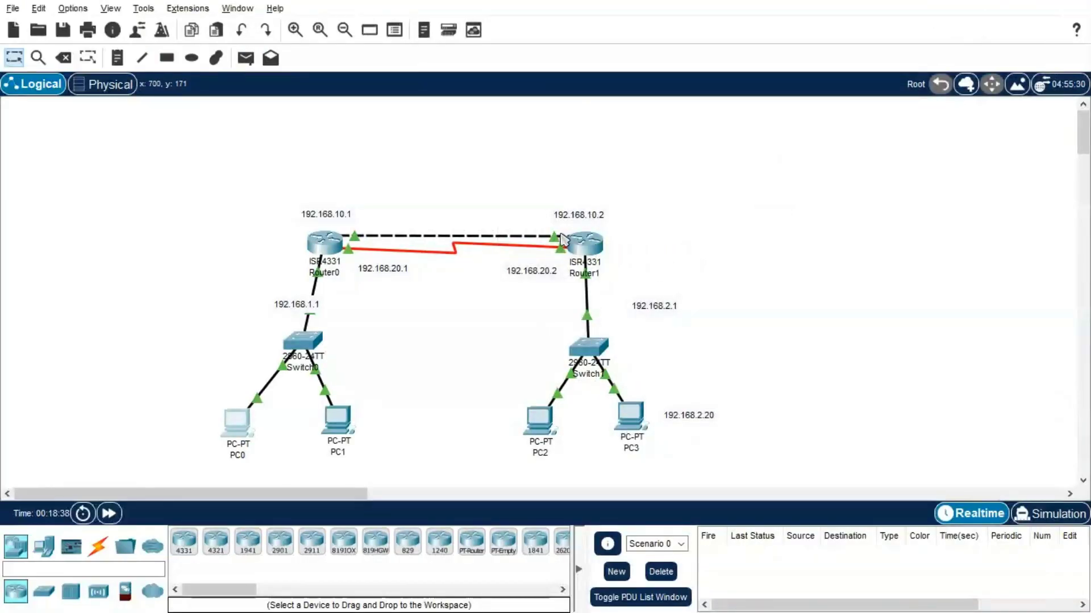
# Exit EIGRP configuration mode on Branch_2 and shut down its GigabitEthernet 0/0/1 interface.
pyautogui.moveTo(560, 238)
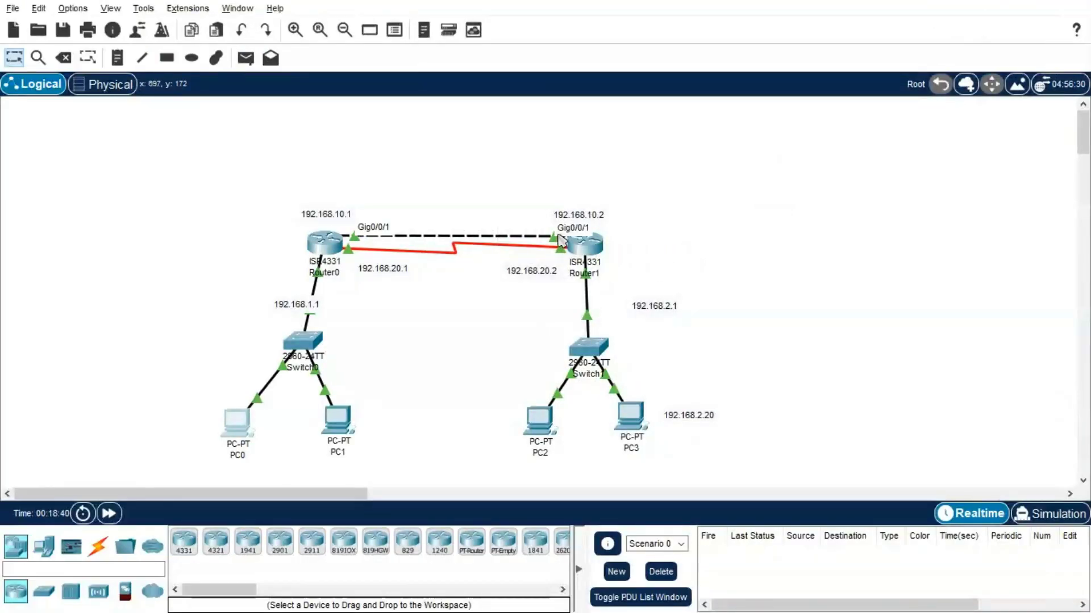
pyautogui.click(583, 242)
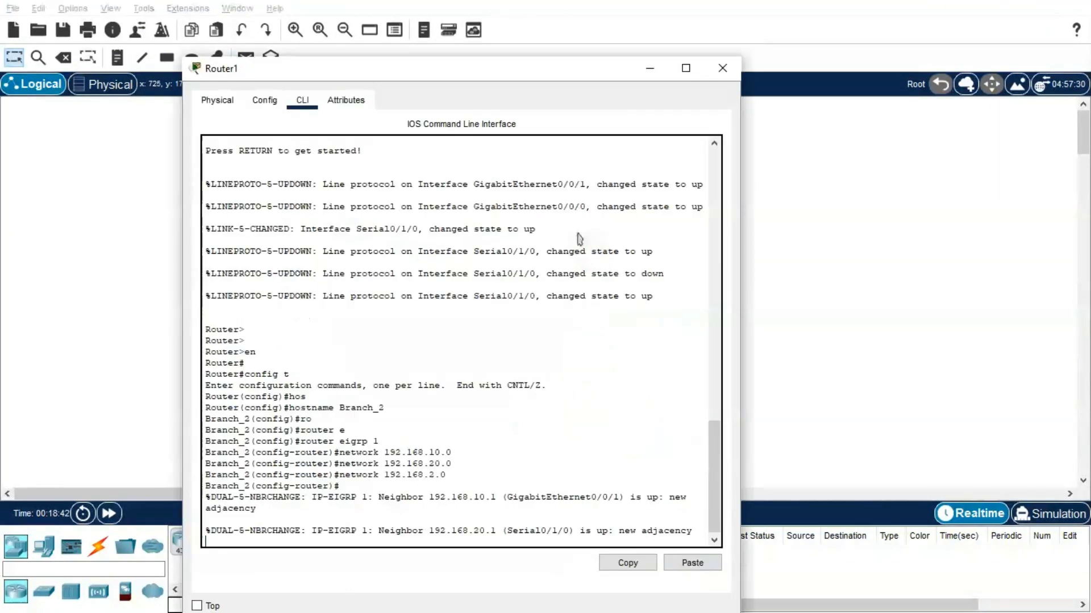
pyautogui.press('Return')
pyautogui.press('Return')
pyautogui.press('Return')
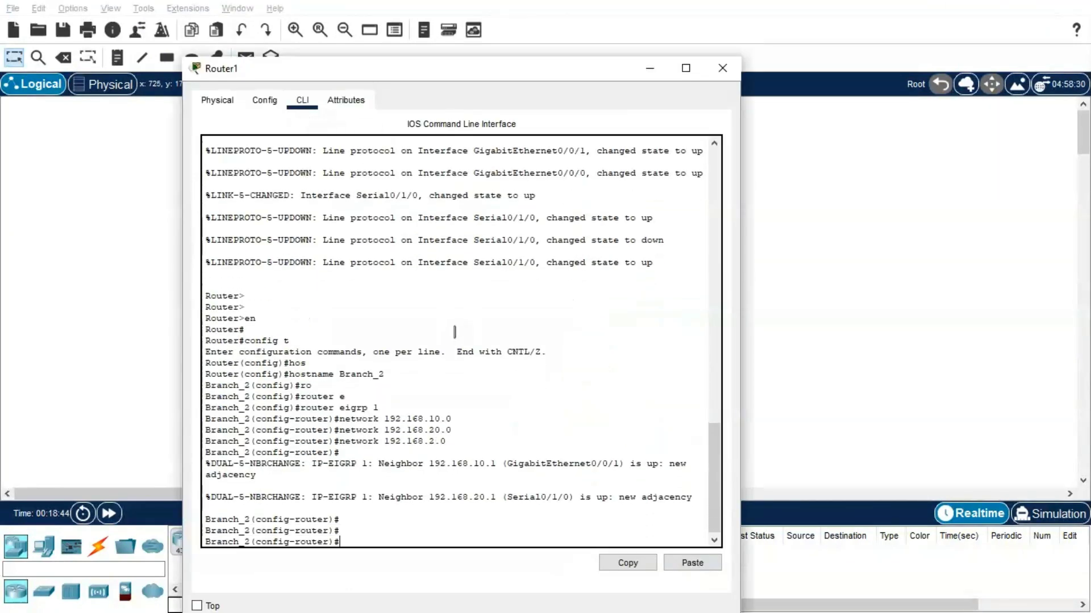
pyautogui.write('inter')
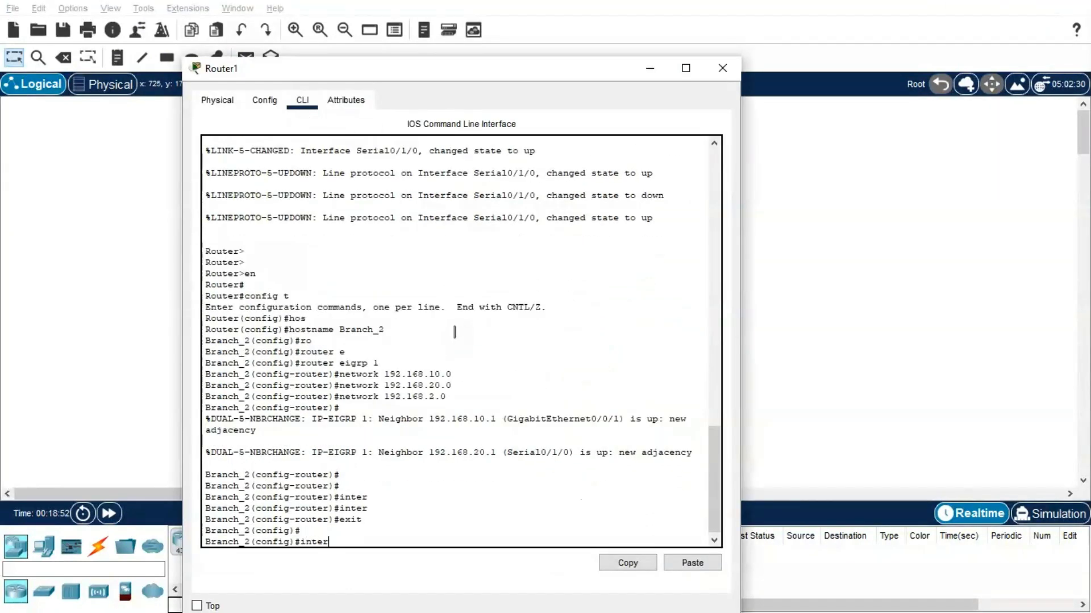
pyautogui.press('Tab')
pyautogui.write('g')
pyautogui.press('Tab')
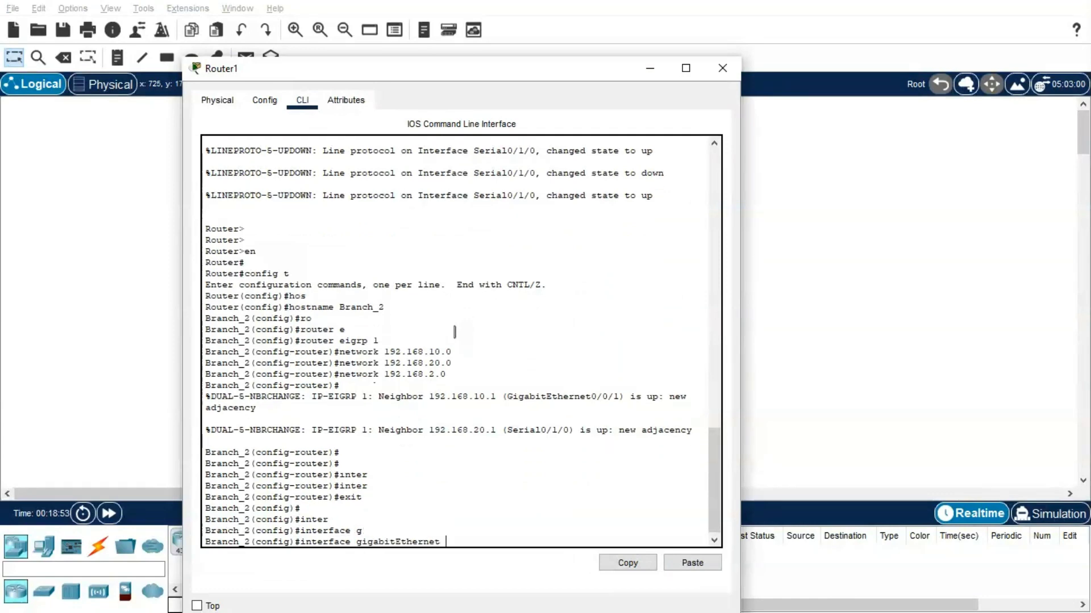
pyautogui.hotkey('alt', 'Tab')
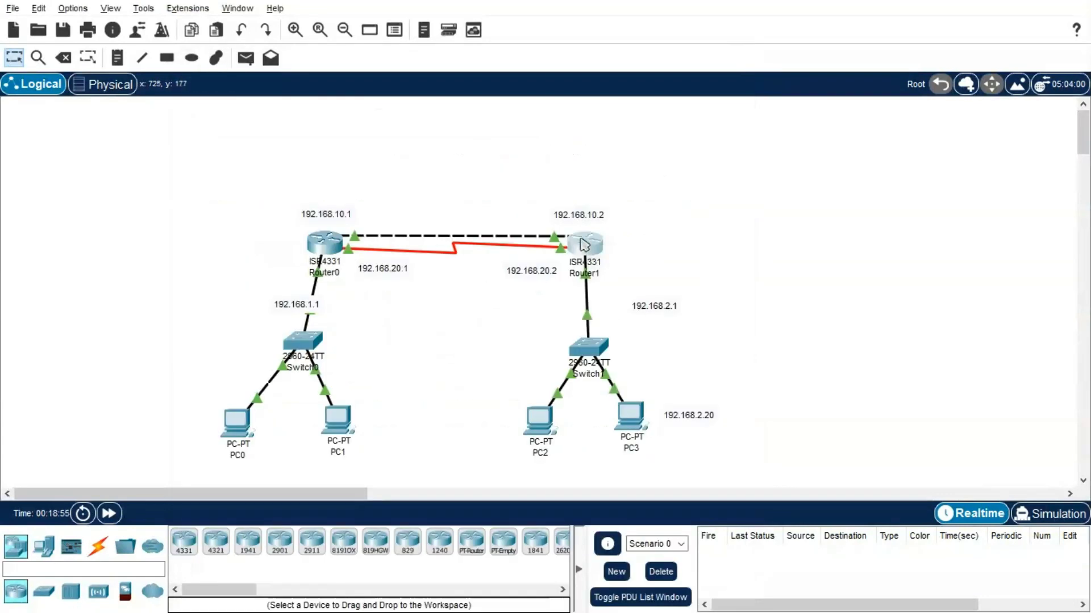
pyautogui.moveTo(557, 239)
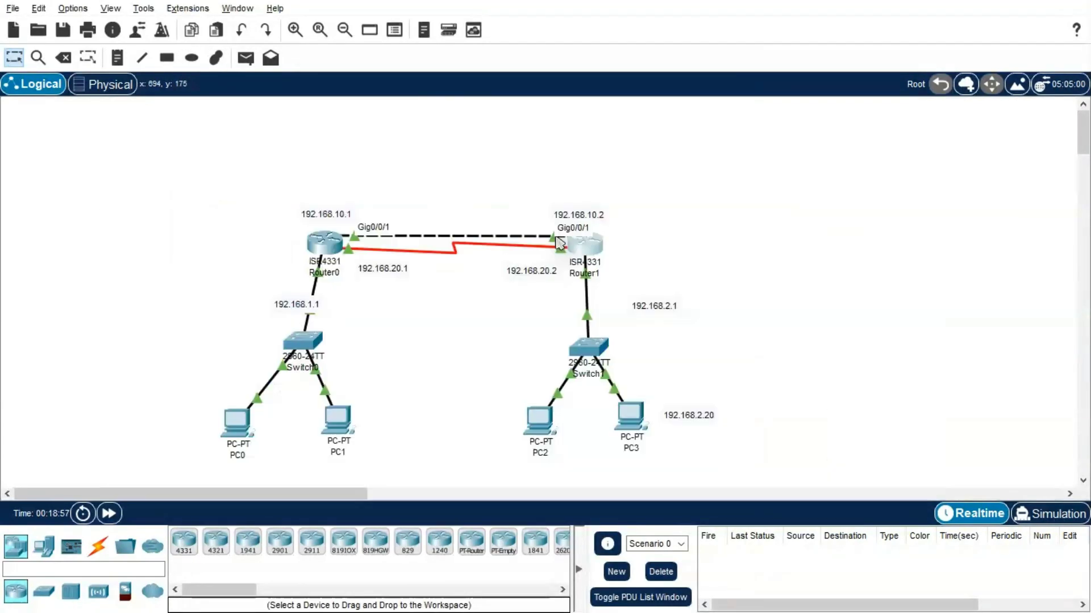
pyautogui.hotkey('alt', 'Tab')
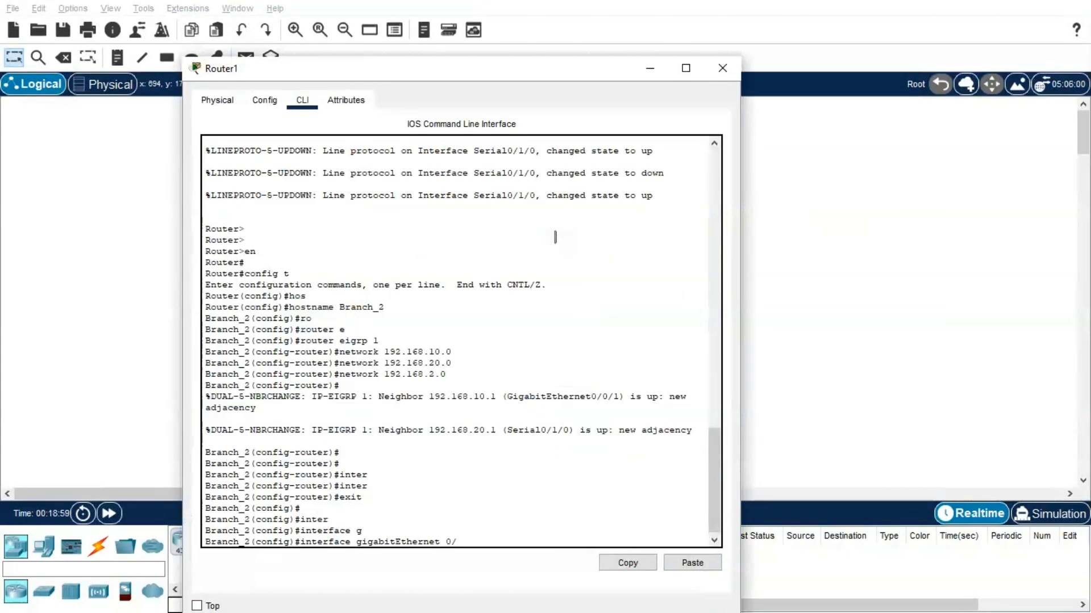
pyautogui.write('1')
pyautogui.press('Return')
pyautogui.write('sh')
pyautogui.press('Return')
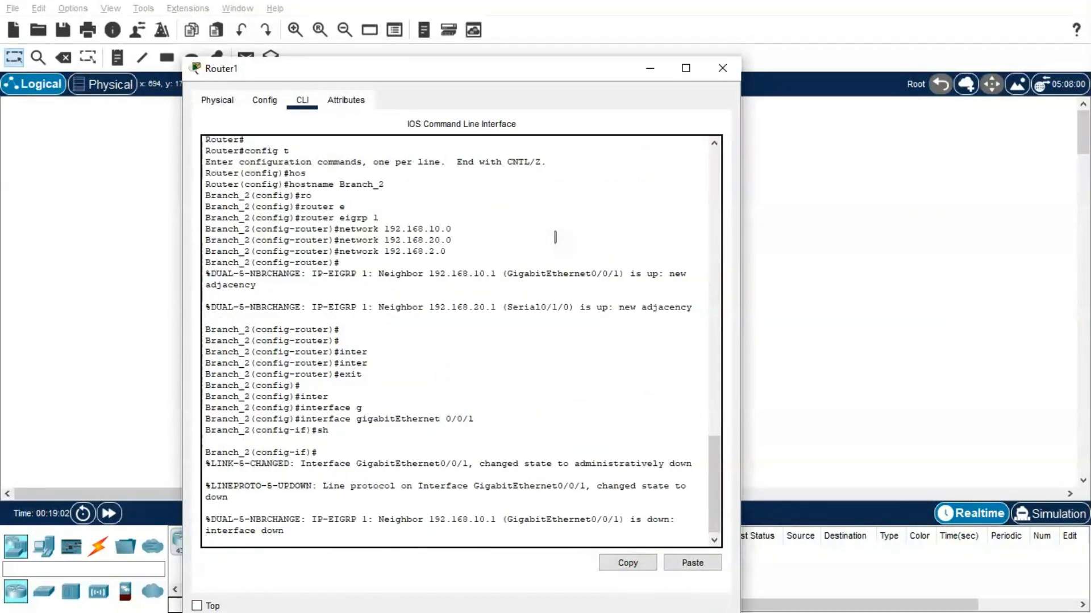
# Inspect the link states in the topology and PC0's continuous ping output with the Ethernet link shut down.
pyautogui.click(815, 267)
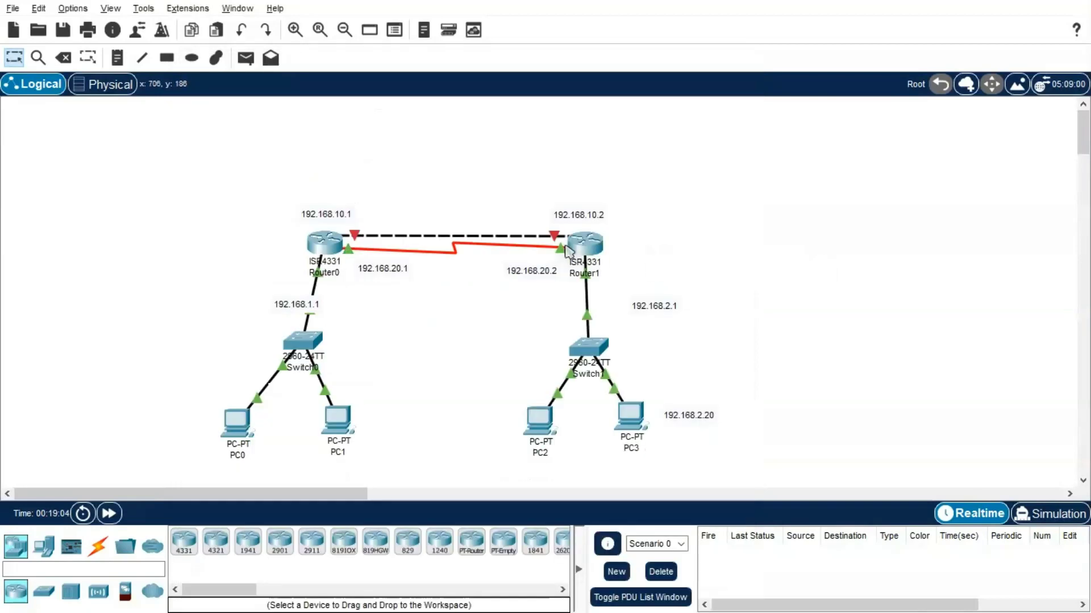
pyautogui.click(237, 421)
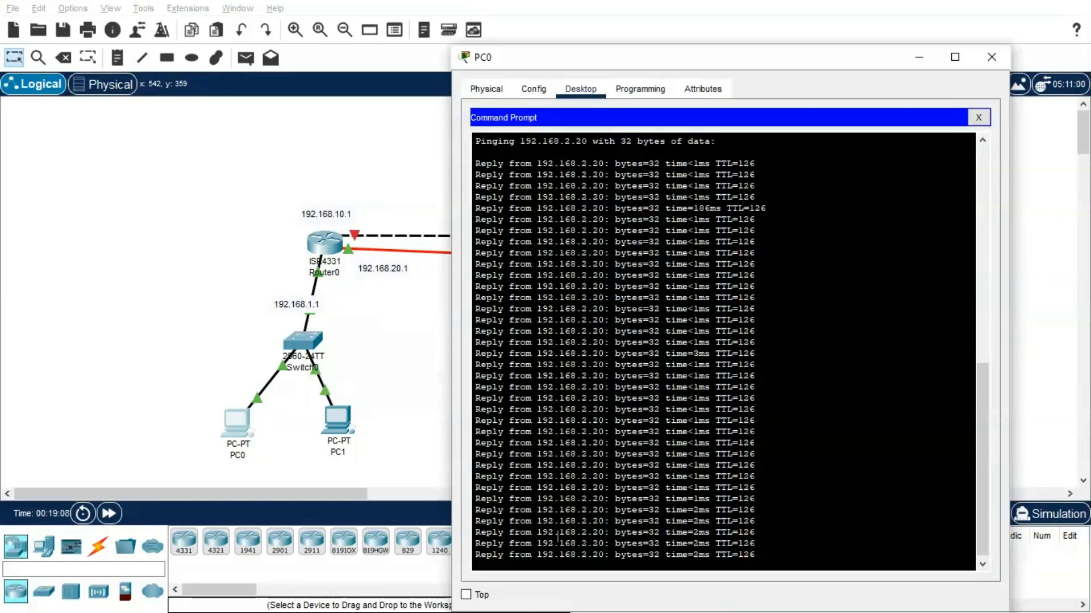
# Stop the continuous ping on PC0, trace the route to 192.168.2.20 with tracert, and compare its hops with the topology links.
pyautogui.click(955, 57)
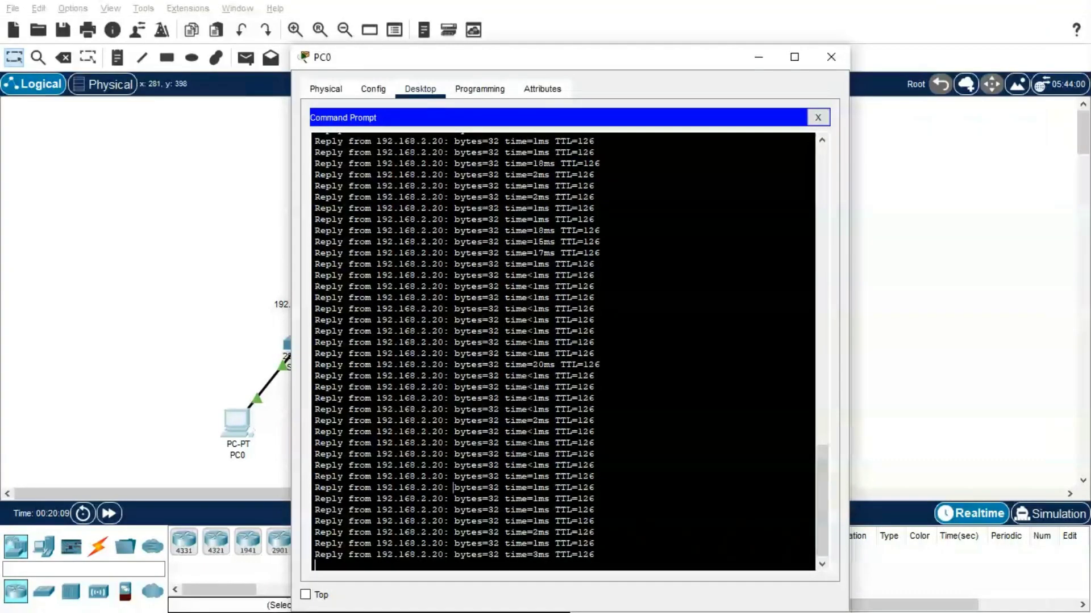
pyautogui.hotkey('ctrl', 'c')
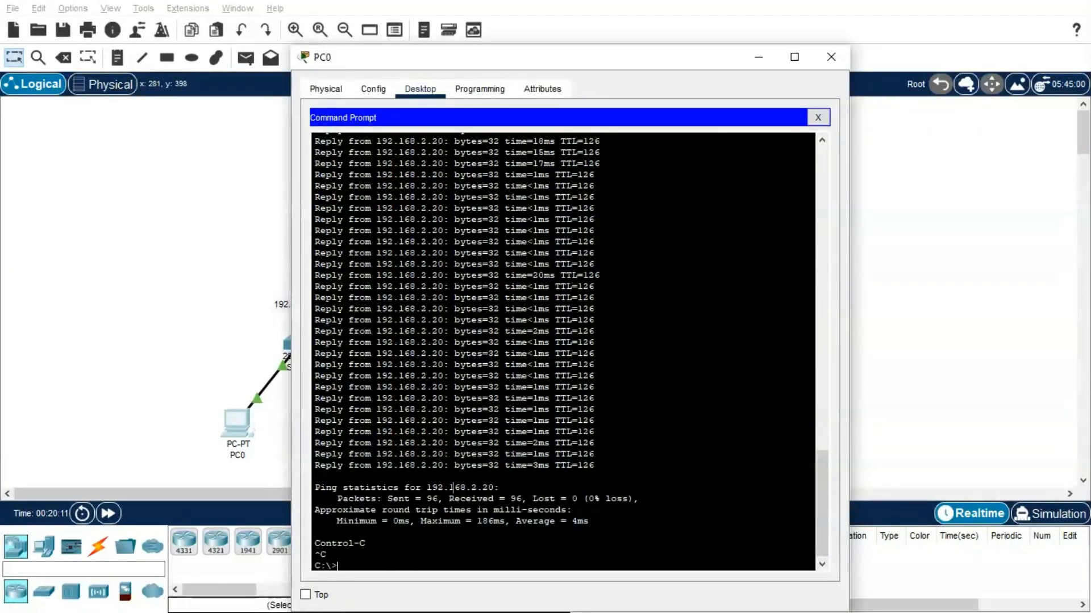
pyautogui.write('tracert 192.168.2.20')
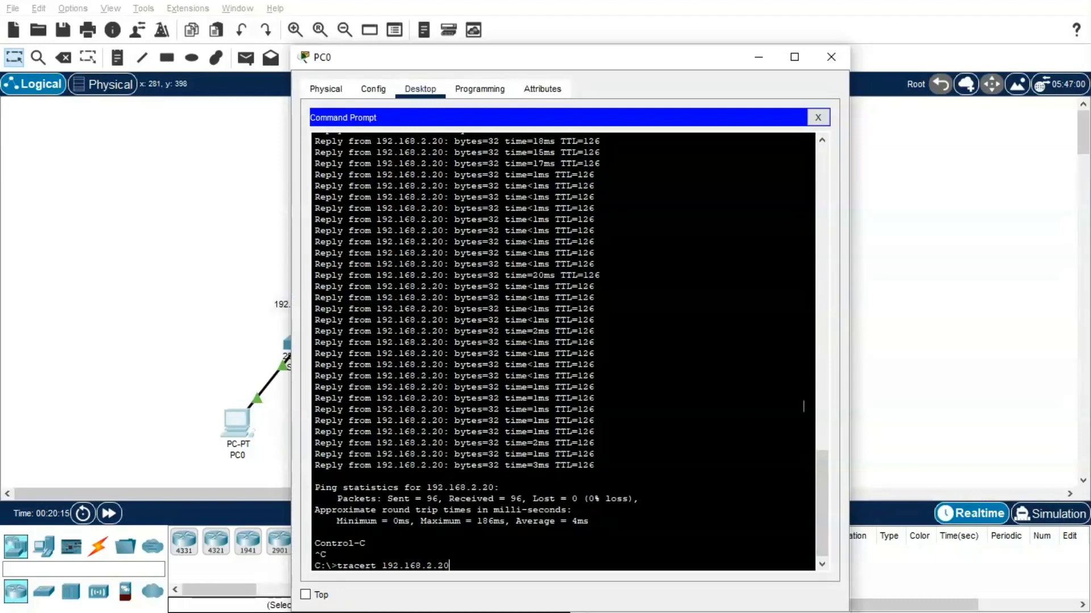
pyautogui.click(891, 376)
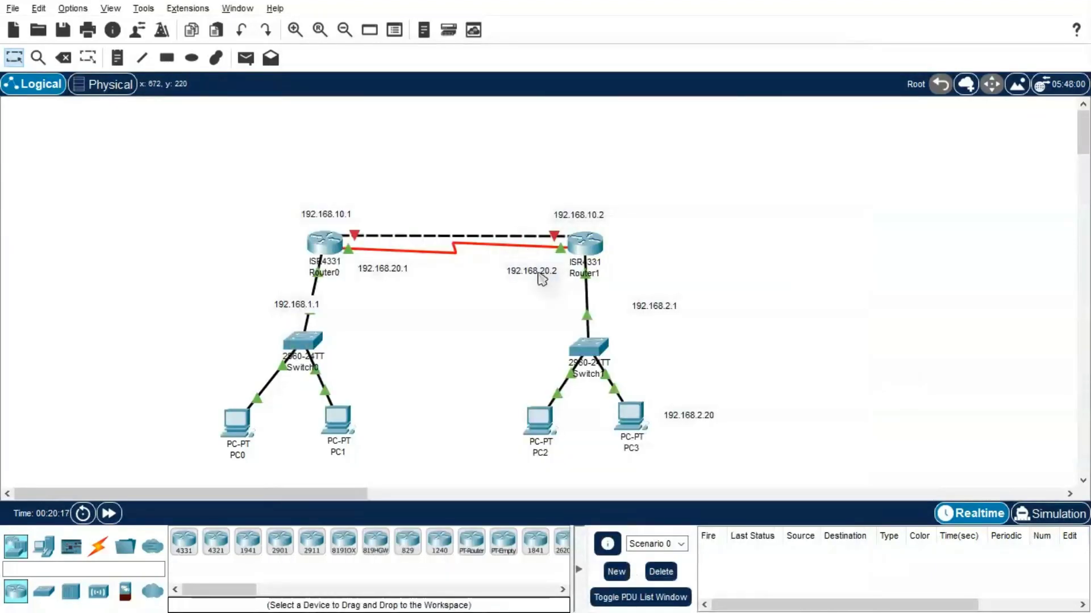
pyautogui.hotkey('alt', 'Tab')
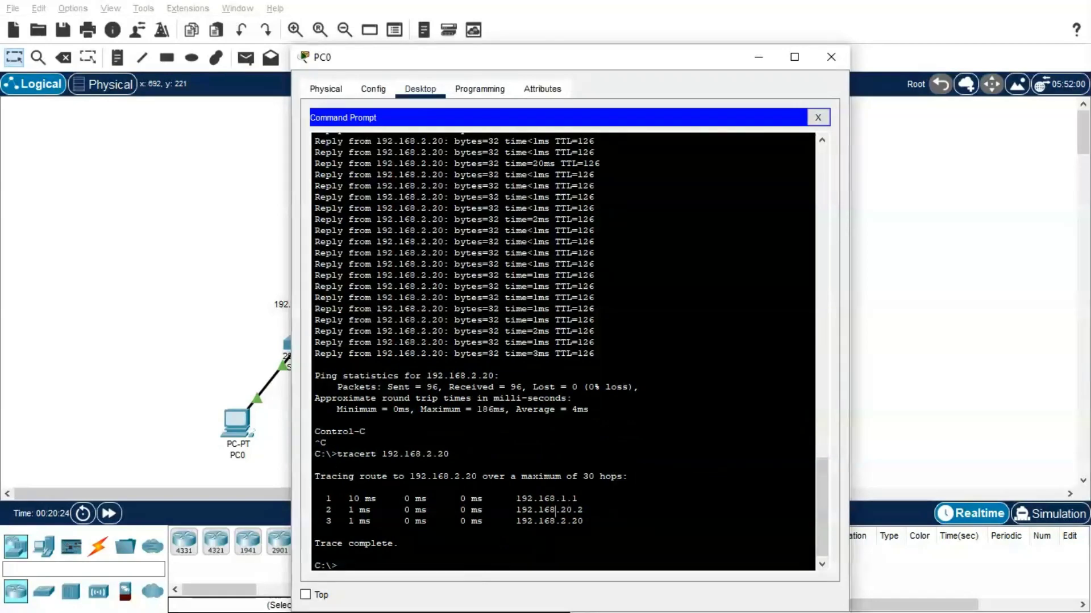
pyautogui.click(937, 347)
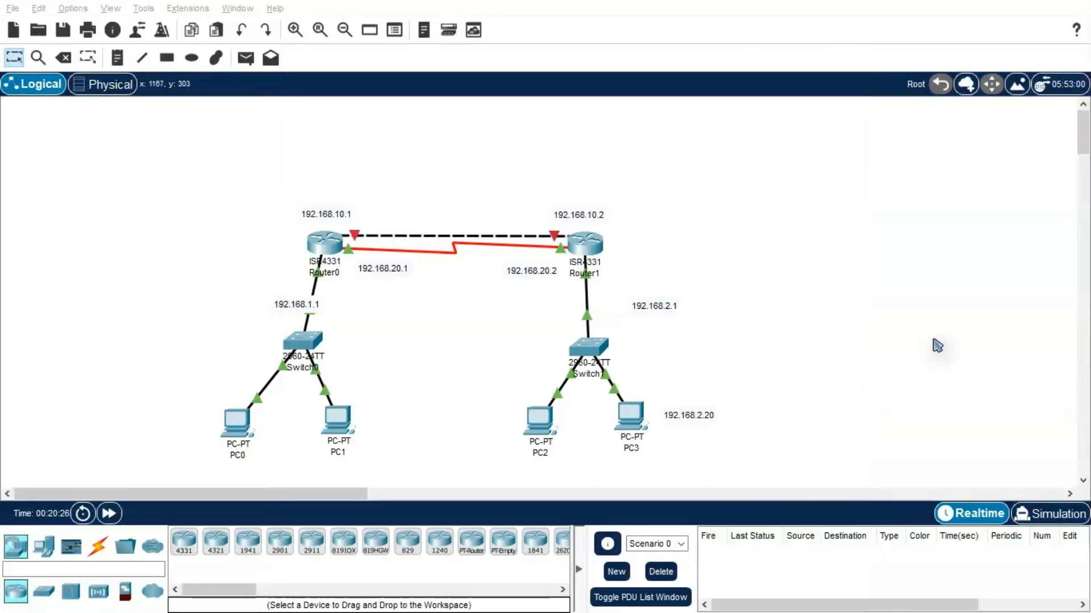
# Re-enable Branch_2's GigabitEthernet 0/0/1 interface with no shutdown.
pyautogui.click(589, 254)
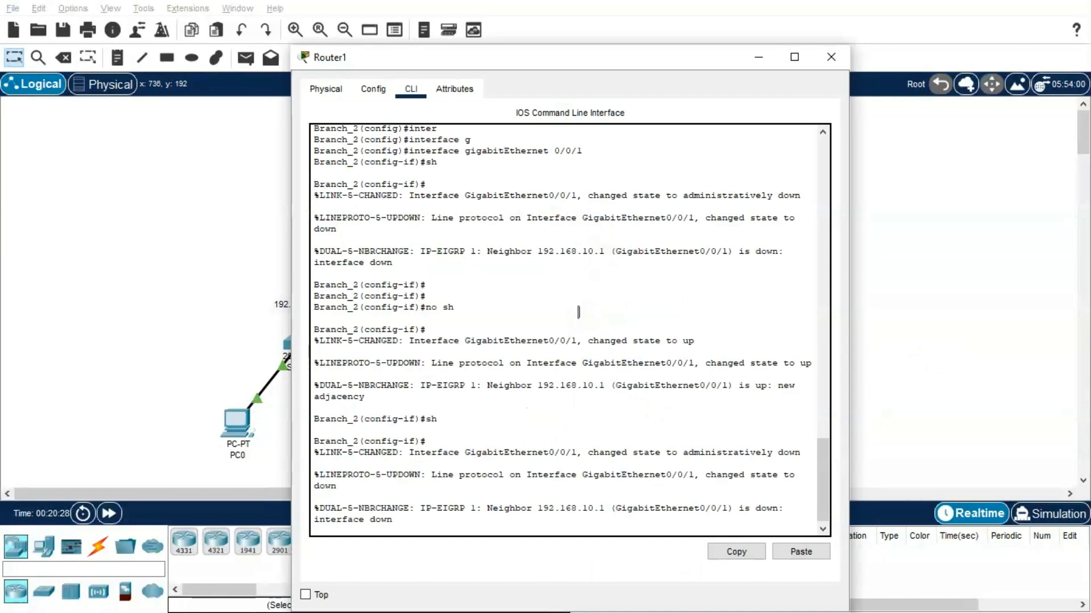
pyautogui.press('Return')
pyautogui.press('Return')
pyautogui.press('Return')
pyautogui.write('no s')
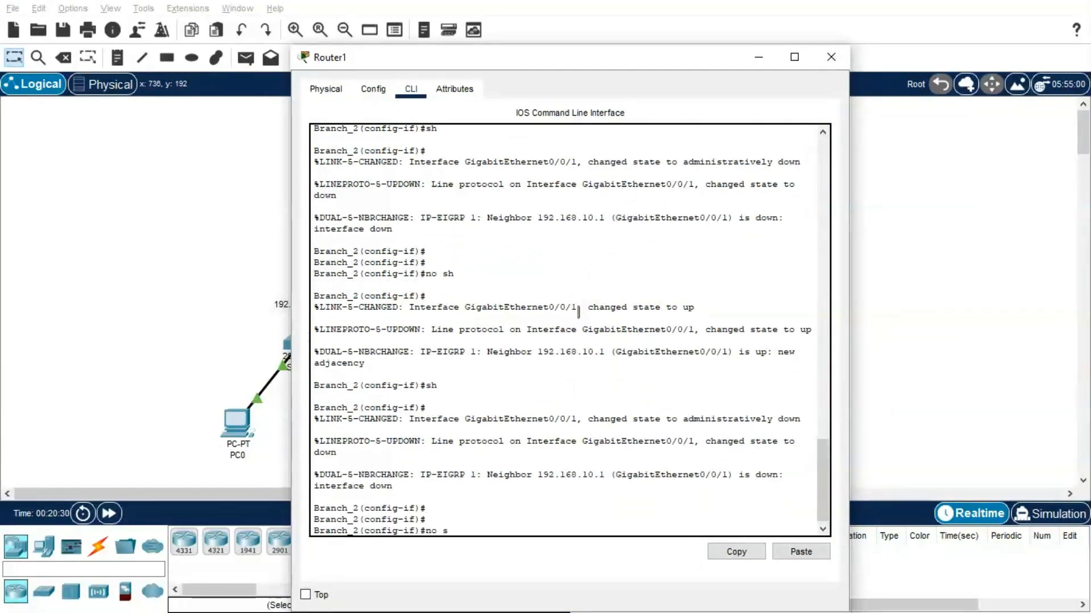
pyautogui.write('h')
pyautogui.press('Return')
pyautogui.press('Return')
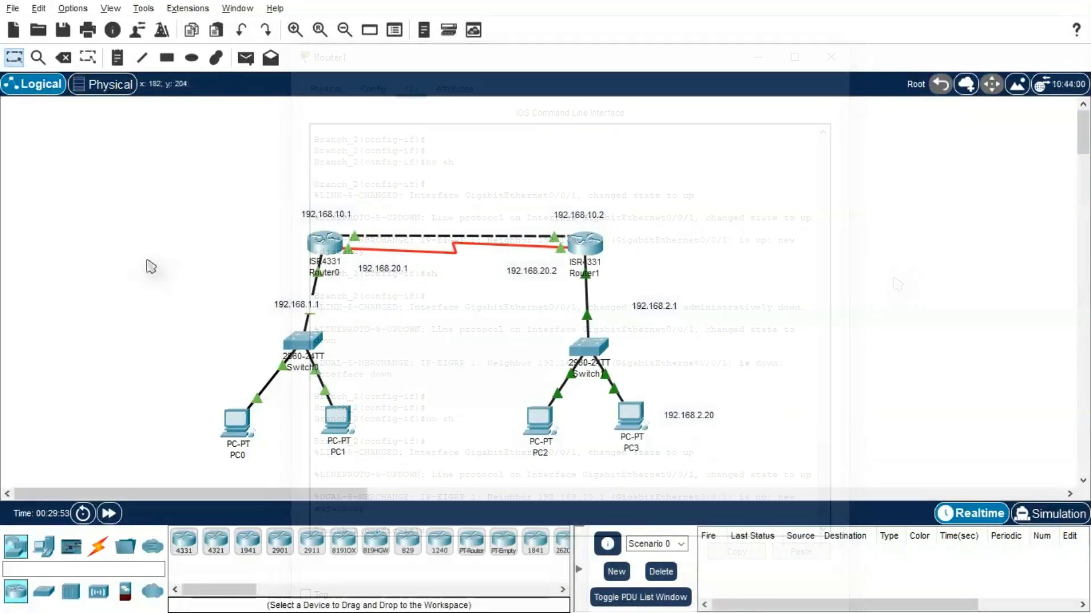
# Open the command line of Router0 (Brach_1) and enter privileged EXEC mode.
pyautogui.click(344, 246)
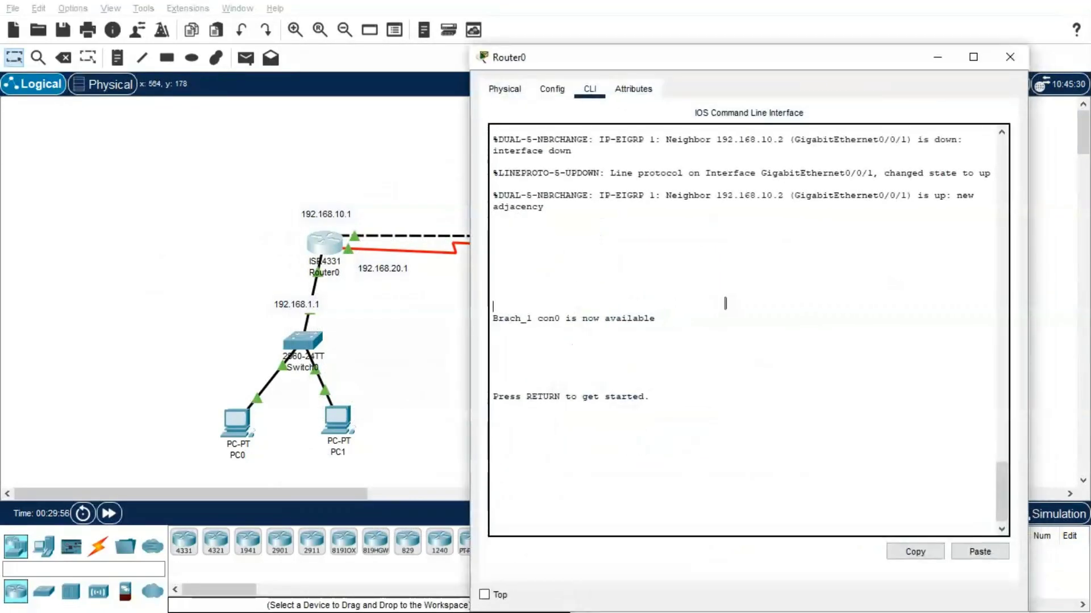
pyautogui.press('Return')
pyautogui.press('Return')
pyautogui.write('en')
pyautogui.press('Return')
pyautogui.press('Return')
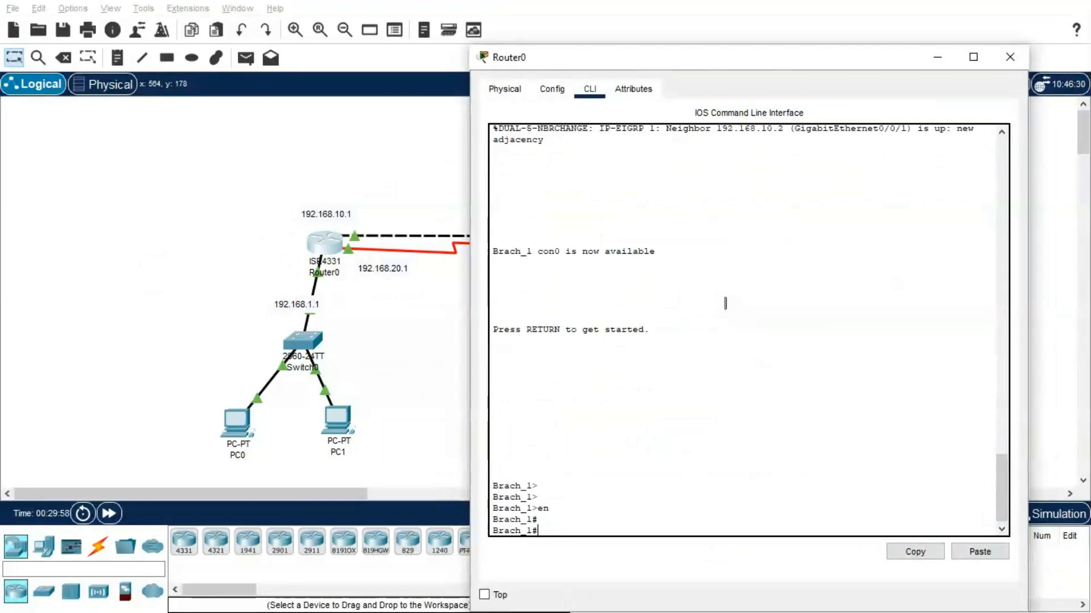
# Start EIGRP packet debugging on Brach_1 with debug eigrp packets.
pyautogui.write('d')
pyautogui.press('BackSpace')
pyautogui.press('BackSpace')
pyautogui.write('ebug ei')
pyautogui.press('Tab')
pyautogui.write('p')
pyautogui.press('Tab')
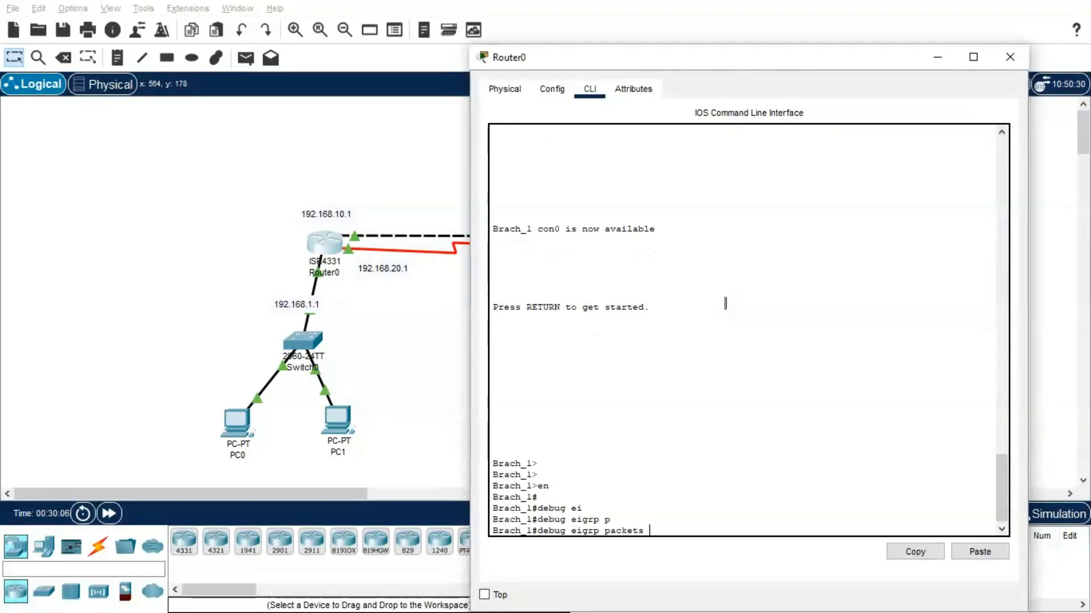
pyautogui.press('Return')
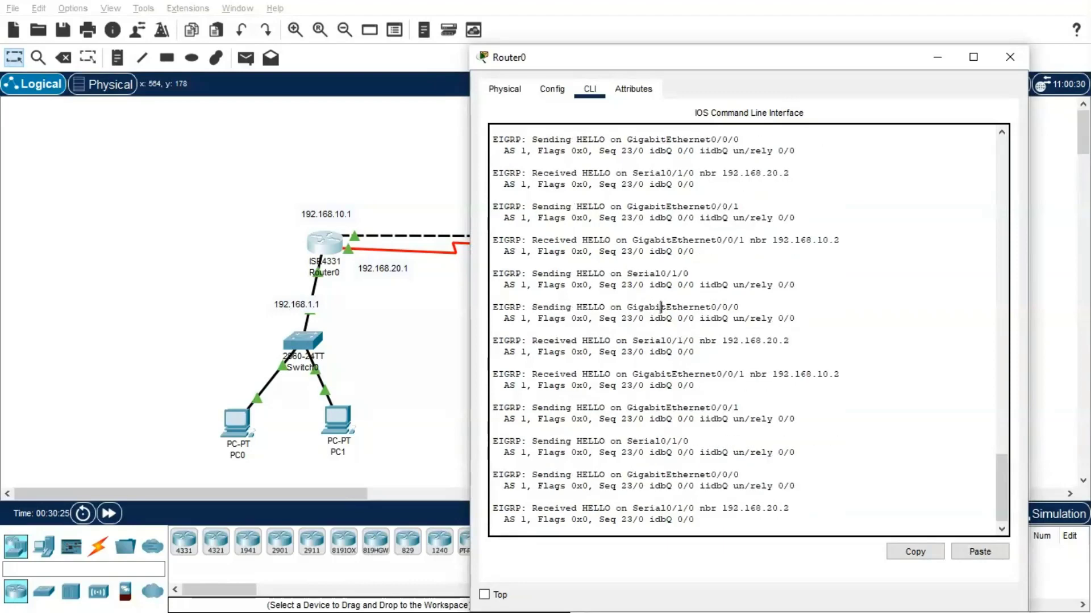
# Open the command line of Router1 (Branch_2) and enter global configuration mode.
pyautogui.click(419, 313)
pyautogui.click(591, 241)
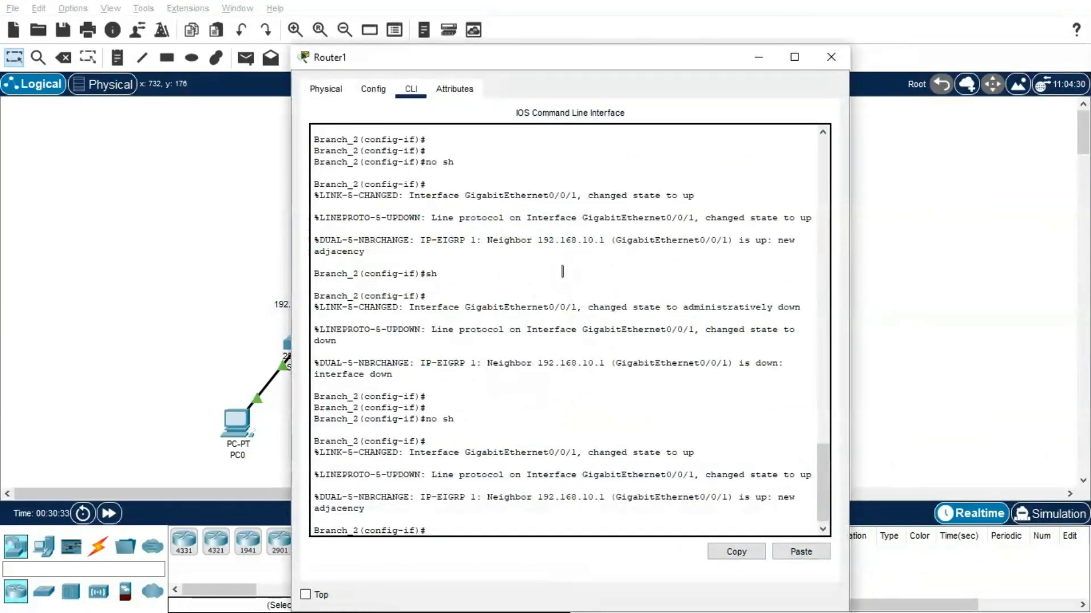
pyautogui.press('Return')
pyautogui.press('Return')
pyautogui.press('Return')
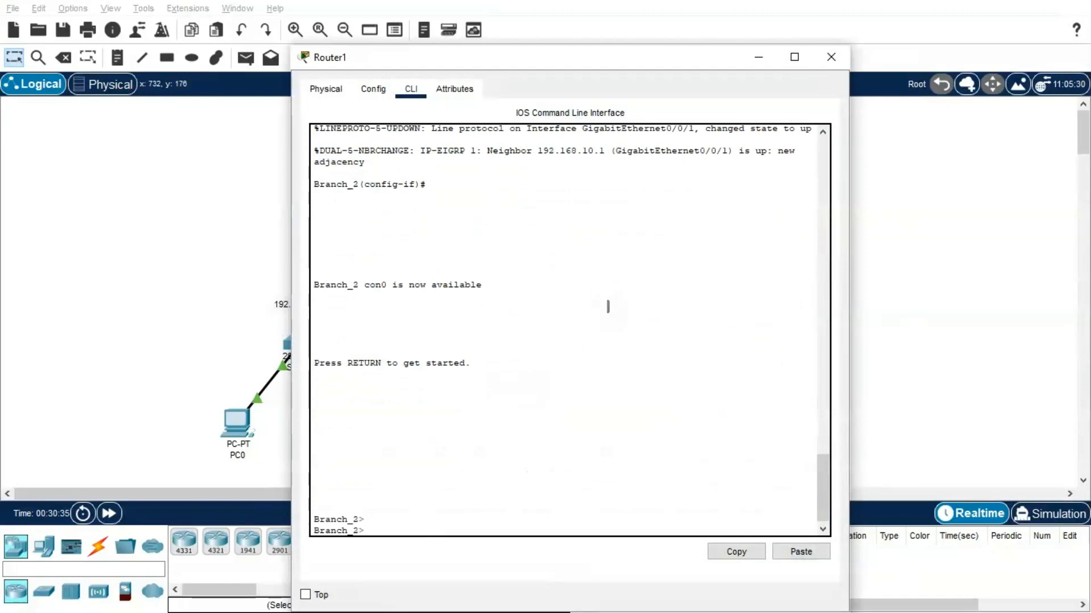
pyautogui.write('en')
pyautogui.press('Return')
pyautogui.write('config')
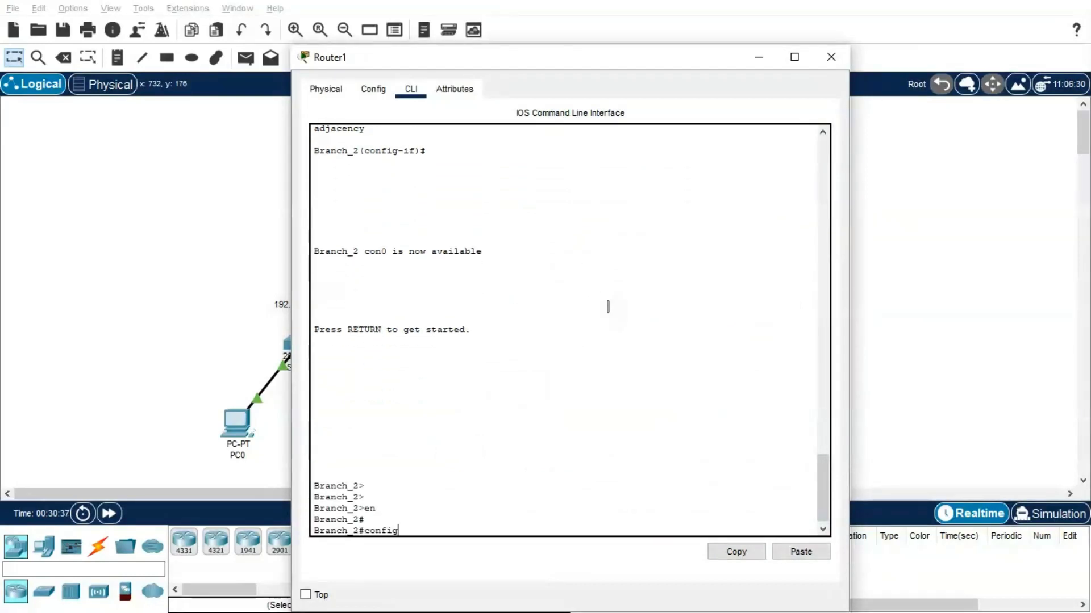
pyautogui.write(' t')
pyautogui.press('Return')
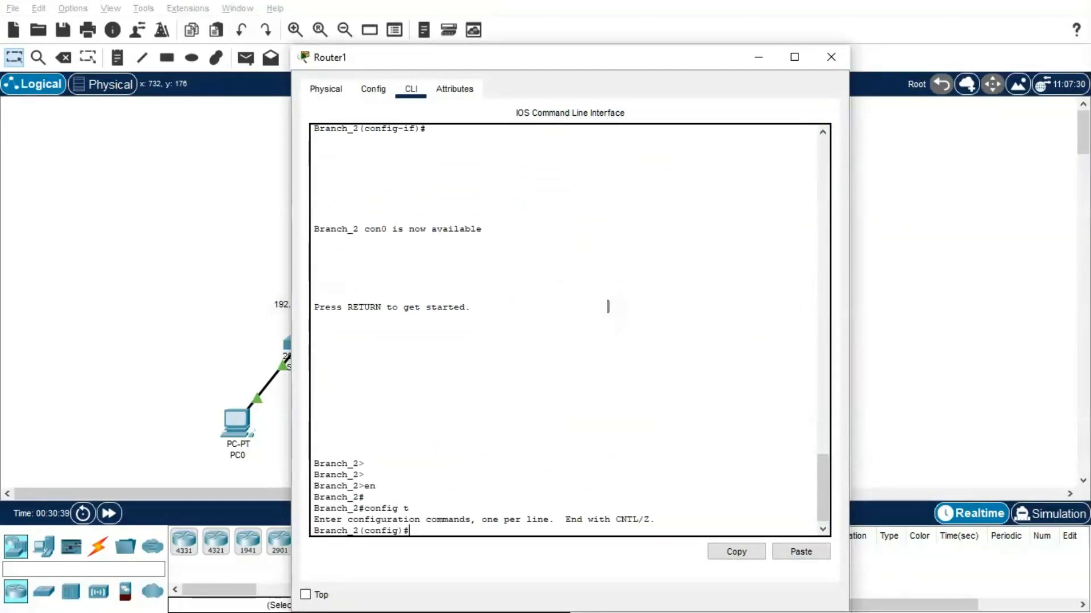
# Shut down the GigabitEthernet 0/0/1 interface on Branch_2.
pyautogui.write('inter')
pyautogui.press('Tab')
pyautogui.write('g')
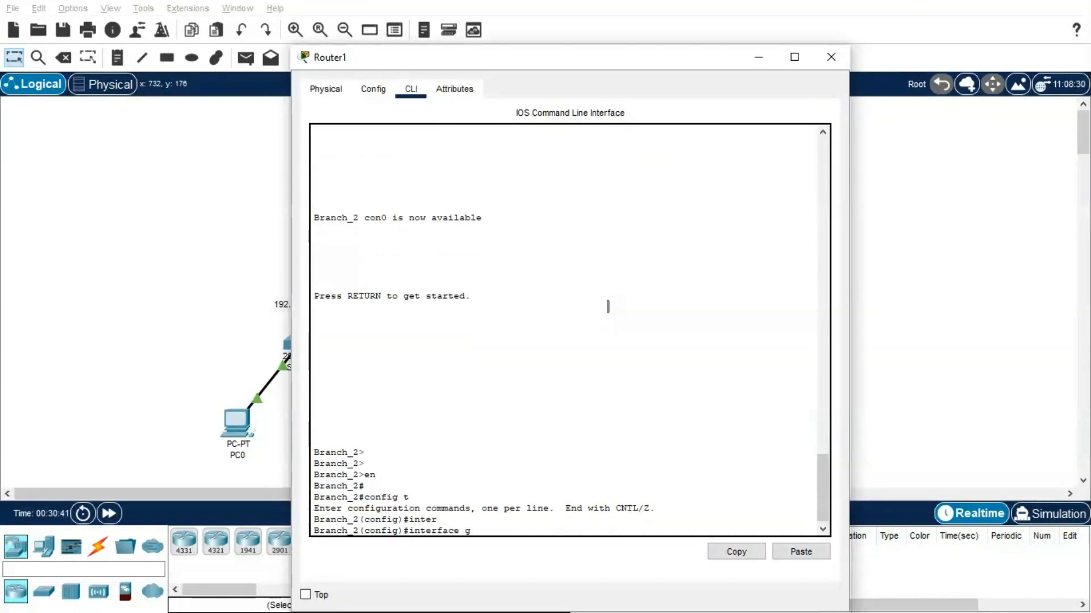
pyautogui.press('Tab')
pyautogui.write('0/0/')
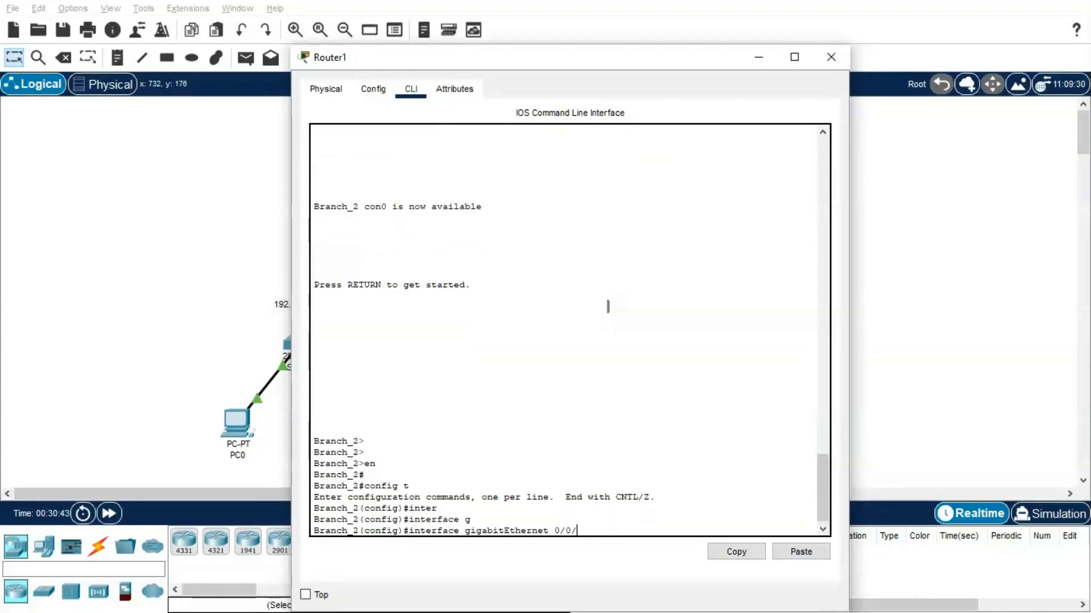
pyautogui.write('1')
pyautogui.press('Return')
pyautogui.write('sh')
pyautogui.press('Tab')
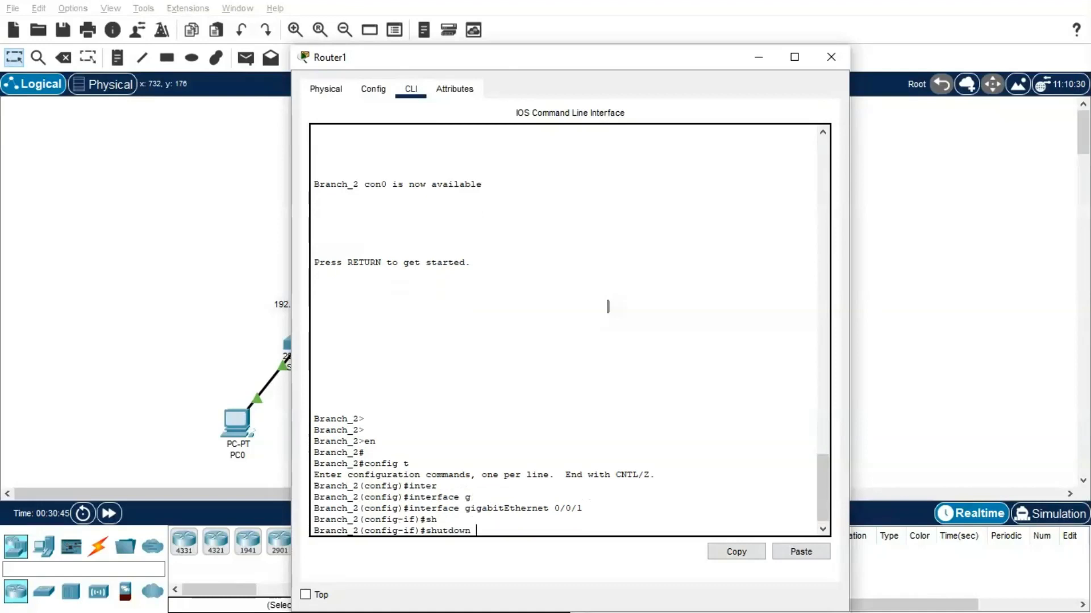
pyautogui.press('Return')
# Return to Brach_1's debug output and turn off EIGRP packet debugging with no debug eigrp packets.
pyautogui.click(217, 295)
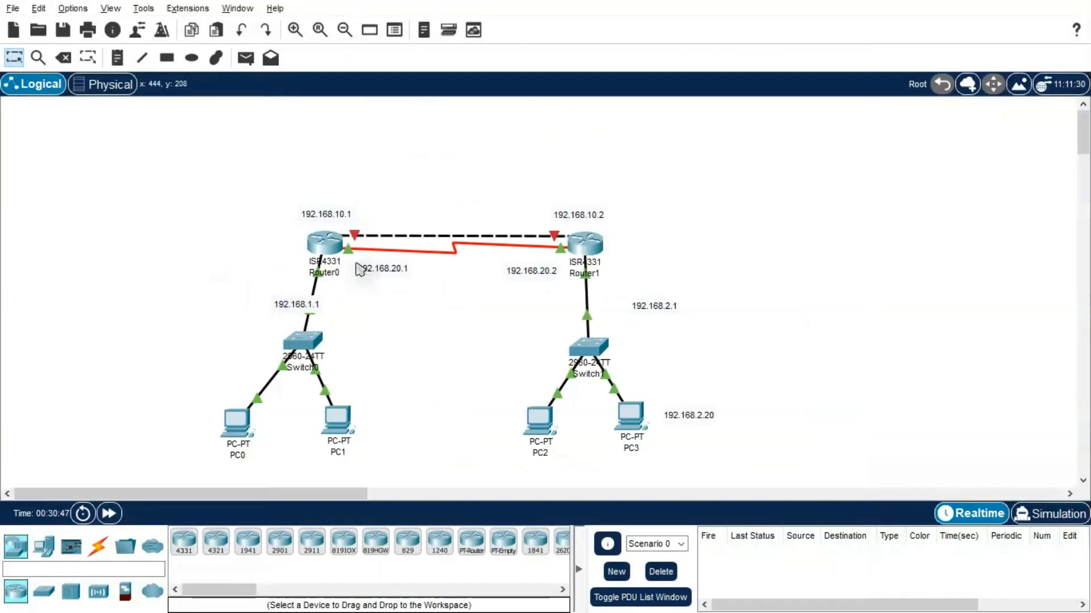
pyautogui.click(328, 244)
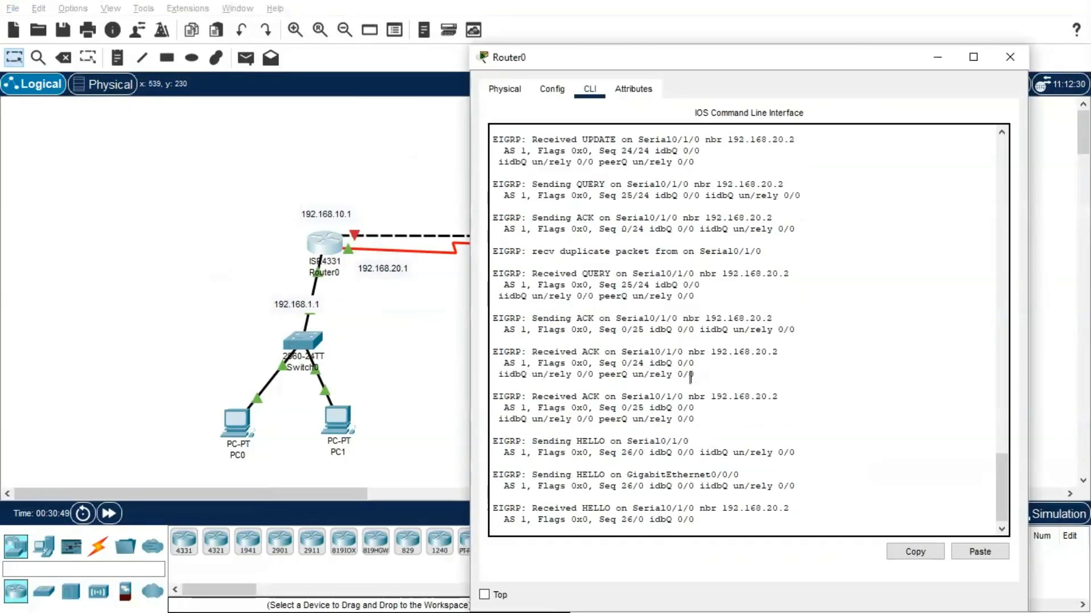
pyautogui.click(981, 553)
pyautogui.press('Return')
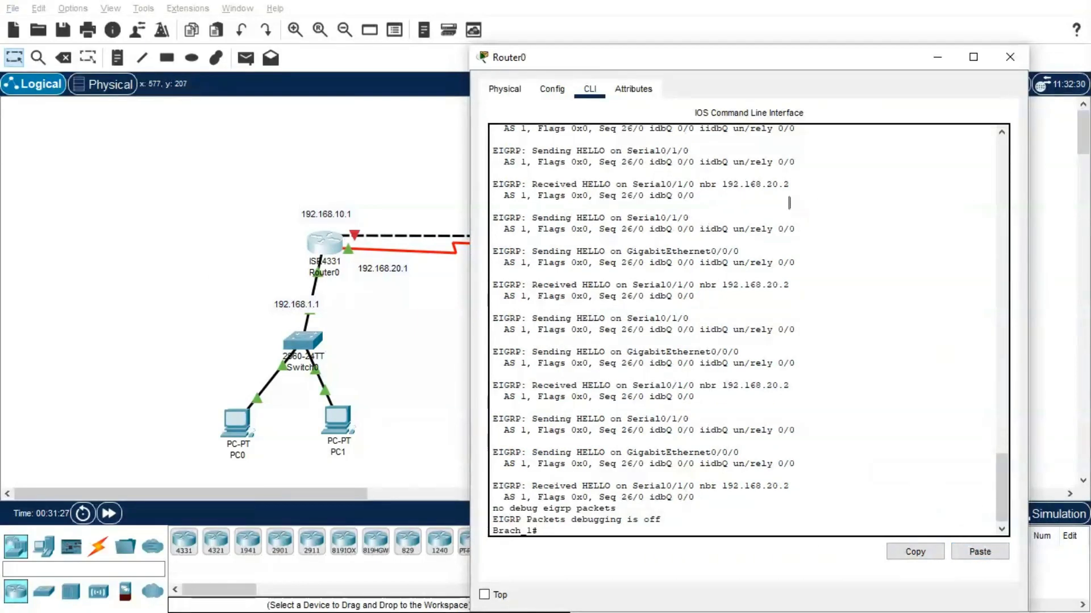
# Review the EIGRP hello, update, query and ACK messages in Brach_1's debug output from when GigabitEthernet 0/0/1 went down.
pyautogui.click(448, 202)
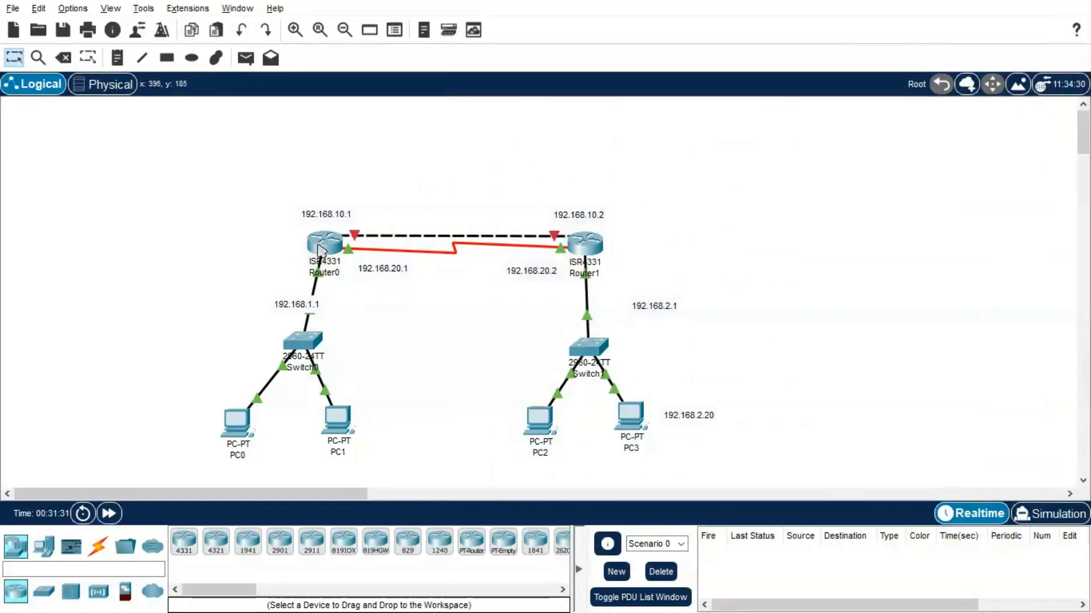
pyautogui.hotkey('alt', 'Tab')
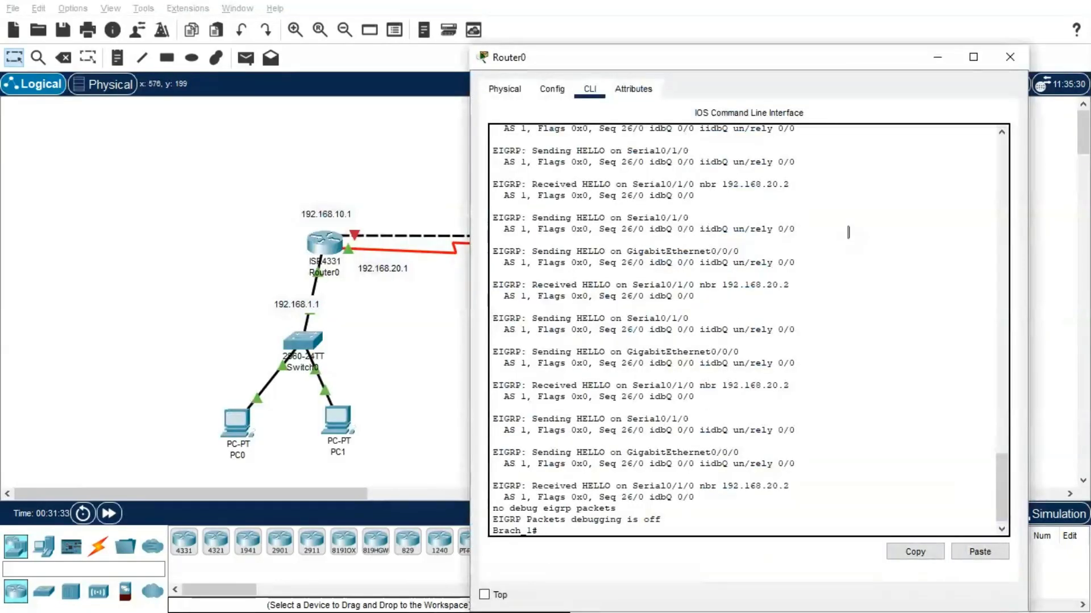
pyautogui.click(973, 57)
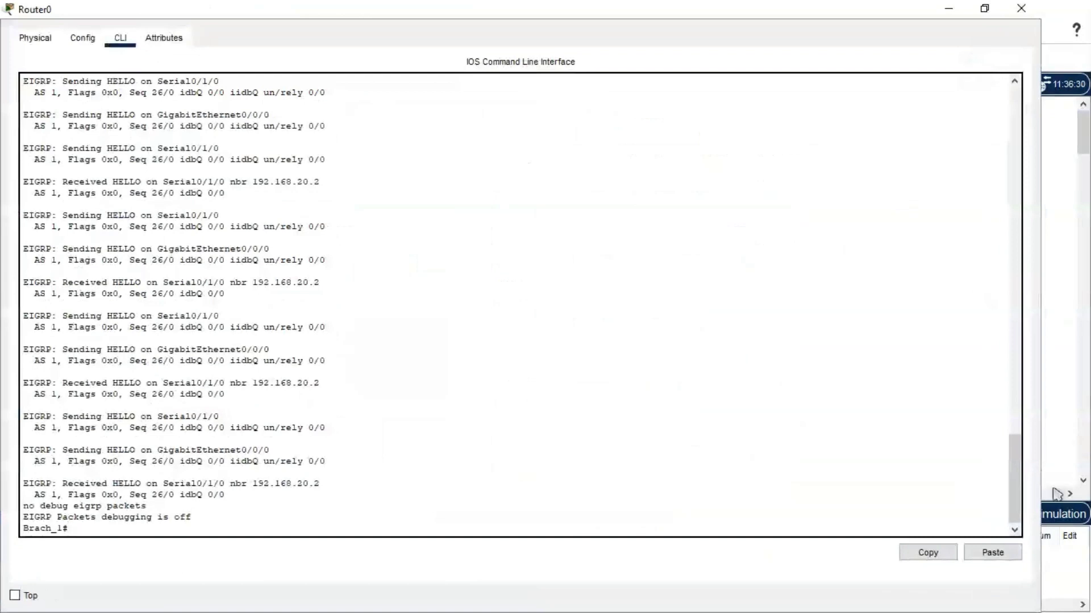
pyautogui.moveTo(1015, 500); pyautogui.dragTo(959, 294)
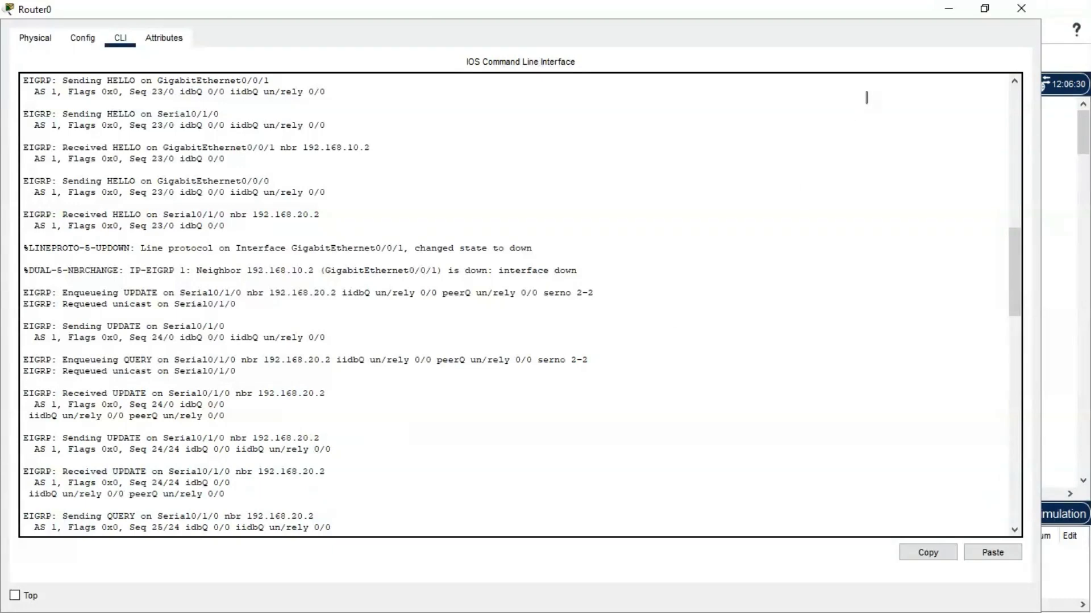
pyautogui.click(955, 11)
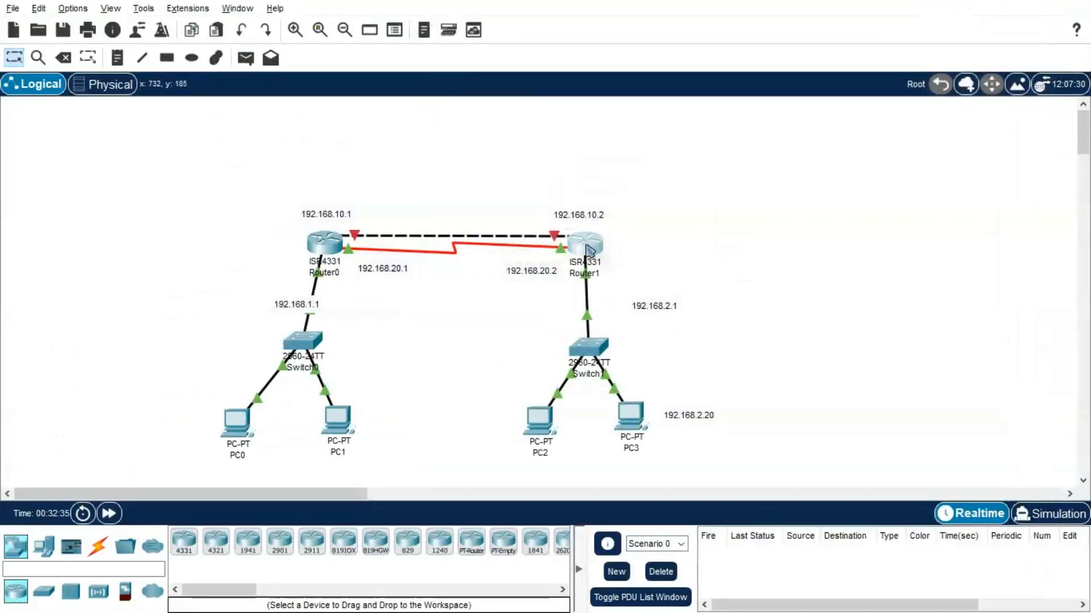
# Bring GigabitEthernet 0/0/1 on Branch_2 back up with no shutdown.
pyautogui.click(603, 241)
pyautogui.press('Return')
pyautogui.press('Return')
pyautogui.press('Return')
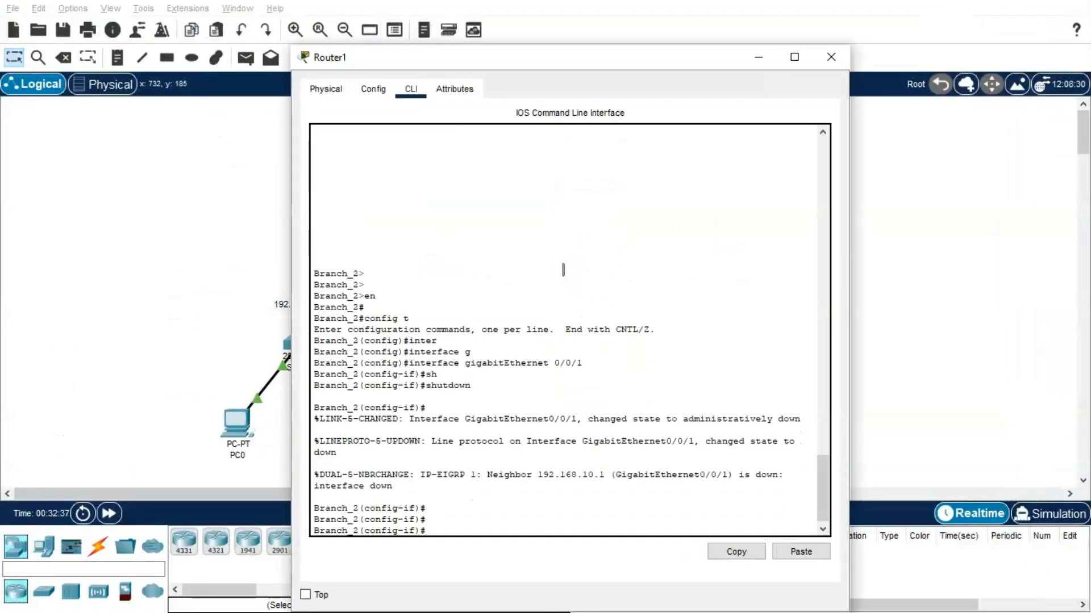
pyautogui.write('no sh')
pyautogui.press('Return')
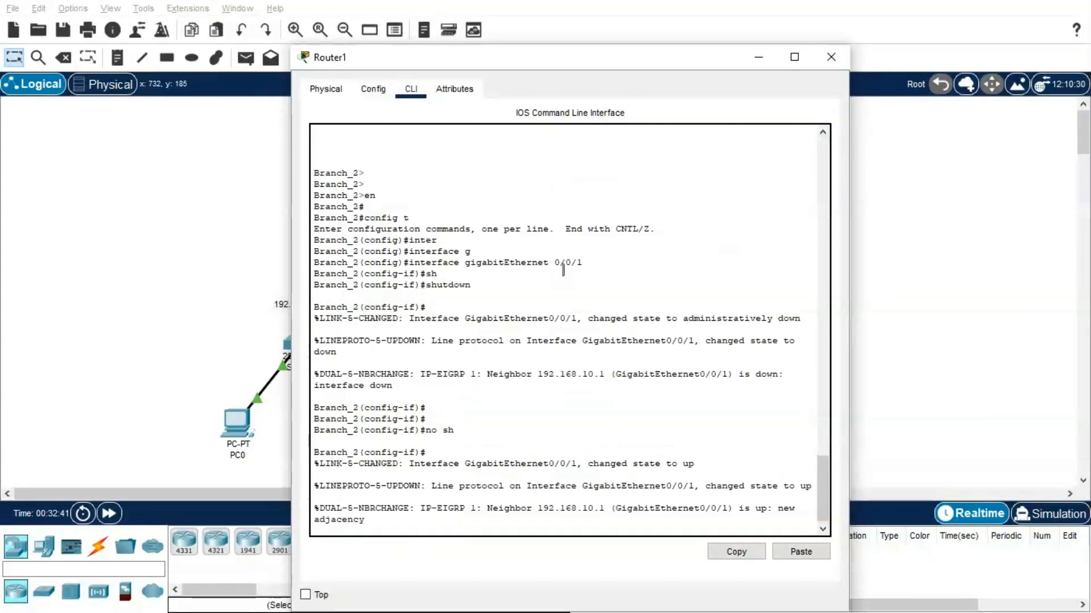
# Restart EIGRP packet debugging on Brach_1 by rerunning the earlier debug command.
pyautogui.click(208, 265)
pyautogui.click(334, 250)
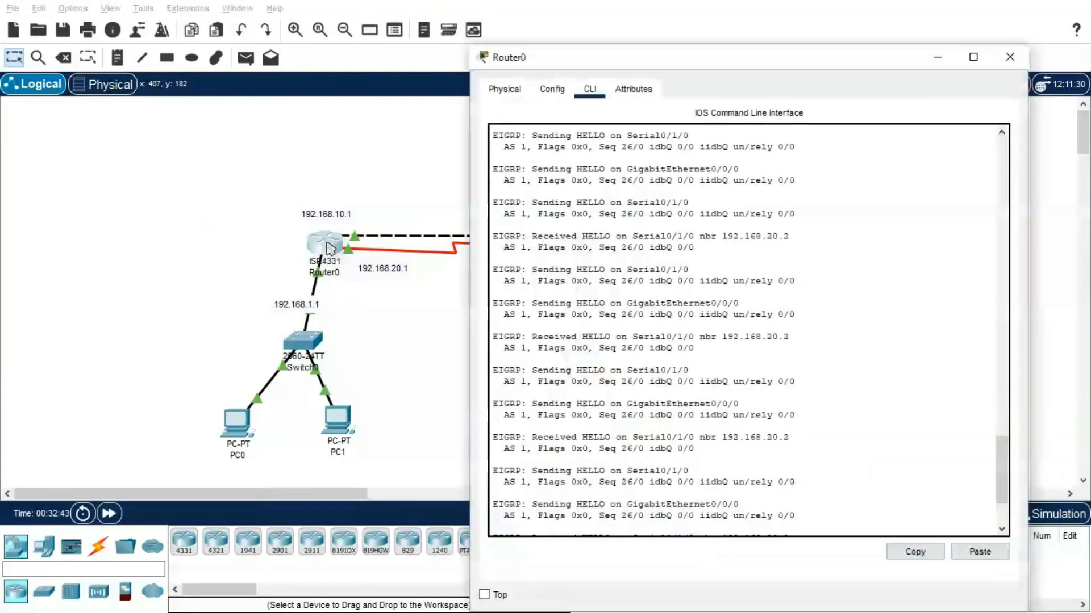
pyautogui.press('Up')
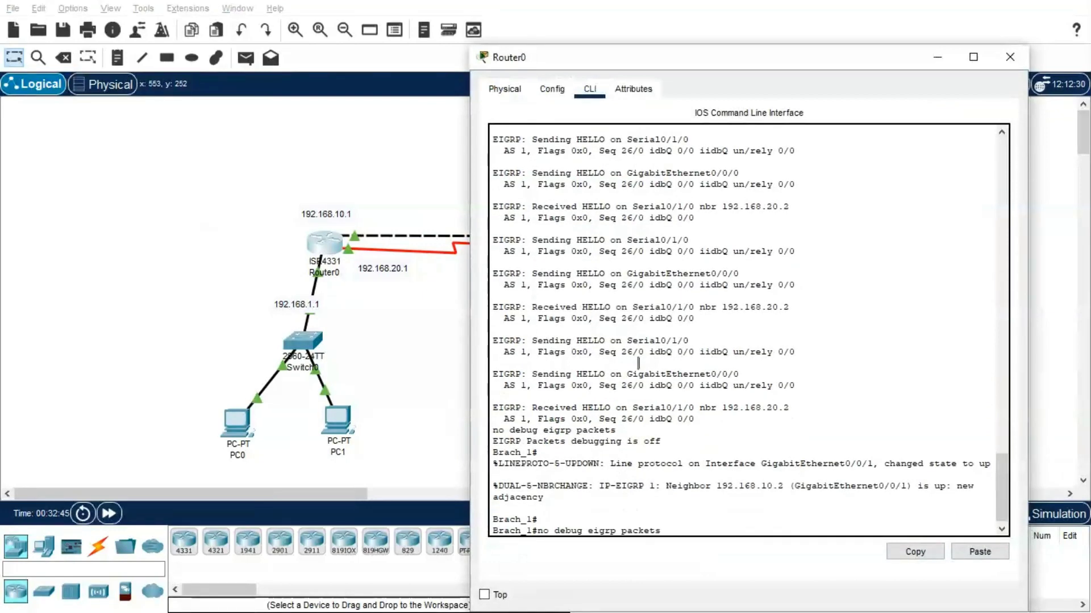
pyautogui.press('Up')
pyautogui.press('Return')
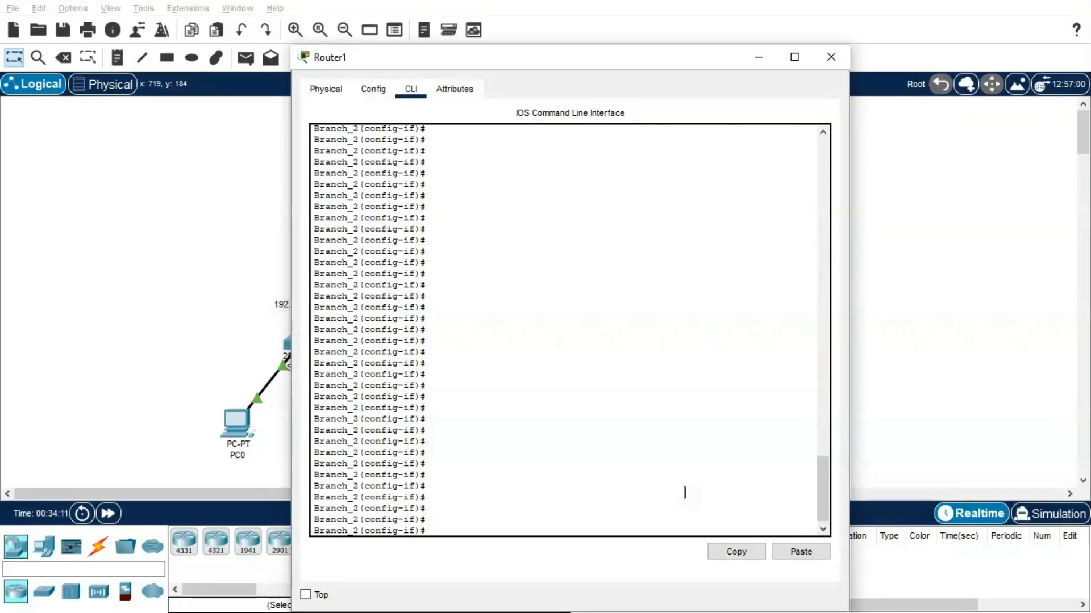
# Set the EIGRP hello interval for autonomous system 1 to 30 seconds on the interface being configured on Branch_2.
pyautogui.write('ip')
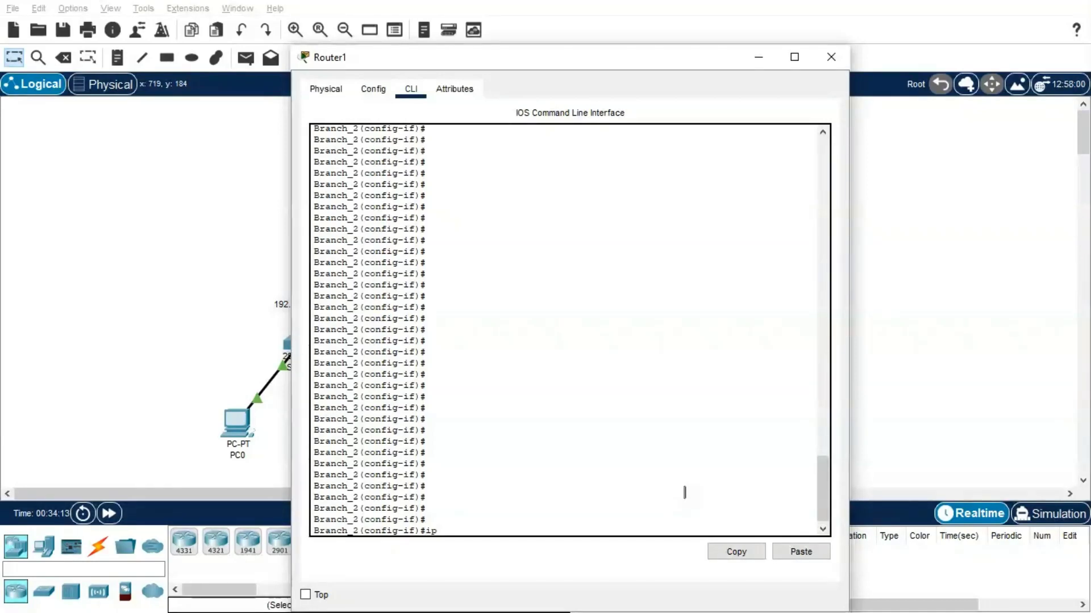
pyautogui.write(' he')
pyautogui.press('Tab')
pyautogui.write('l')
pyautogui.press('Tab')
pyautogui.write('l')
pyautogui.press('Tab')
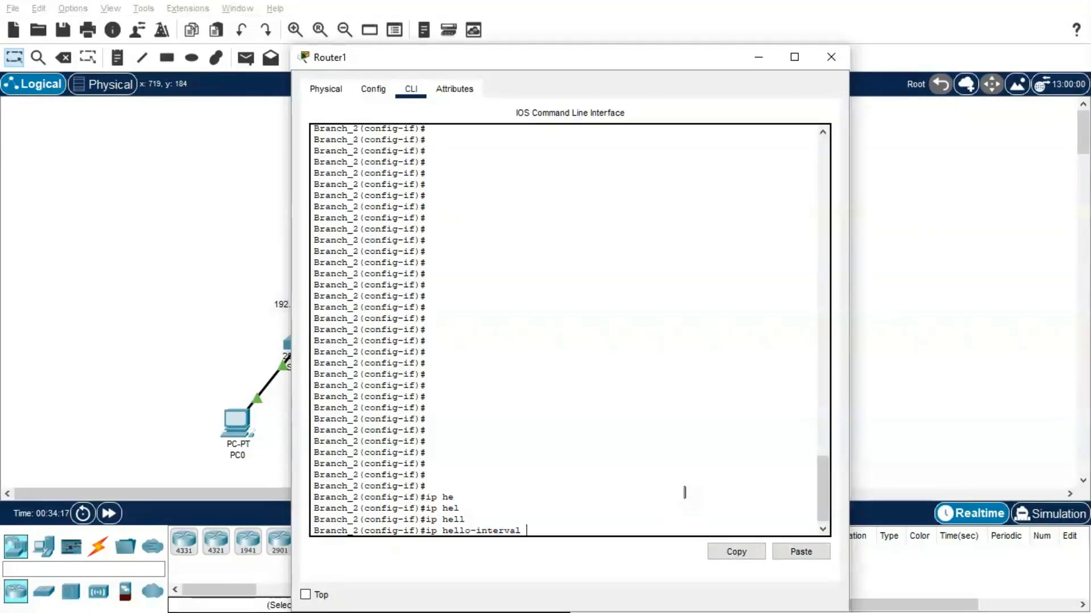
pyautogui.write('e')
pyautogui.press('Tab')
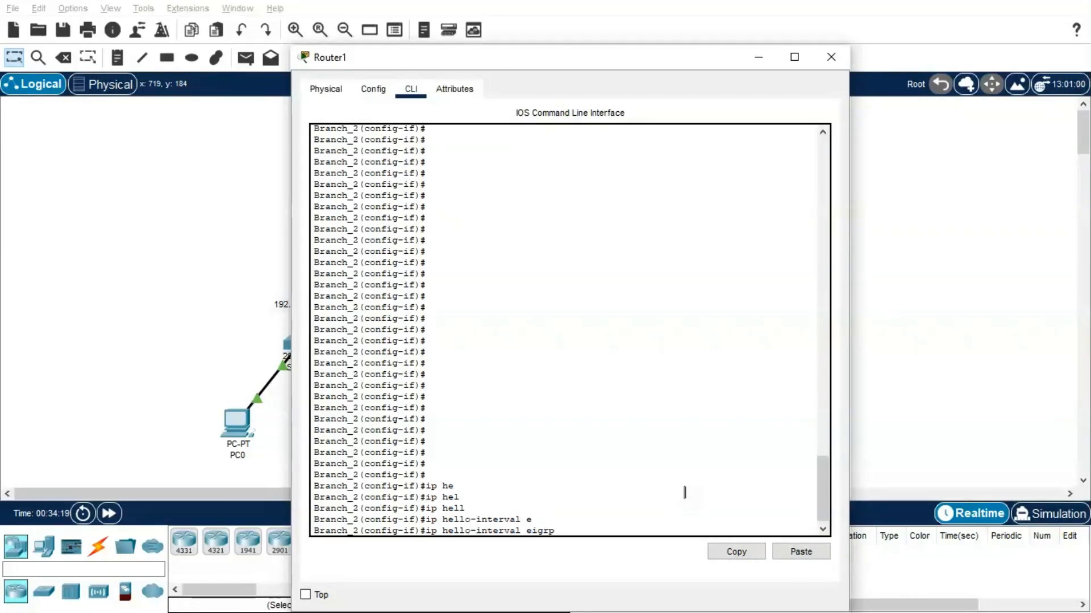
pyautogui.write('1 ?')
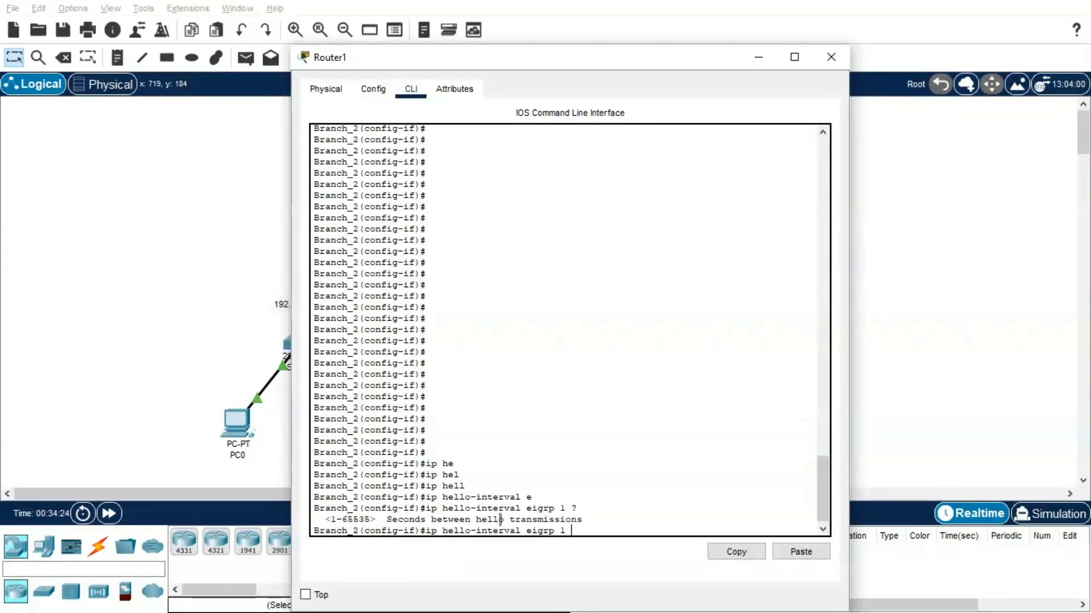
pyautogui.write('30')
pyautogui.press('Return')
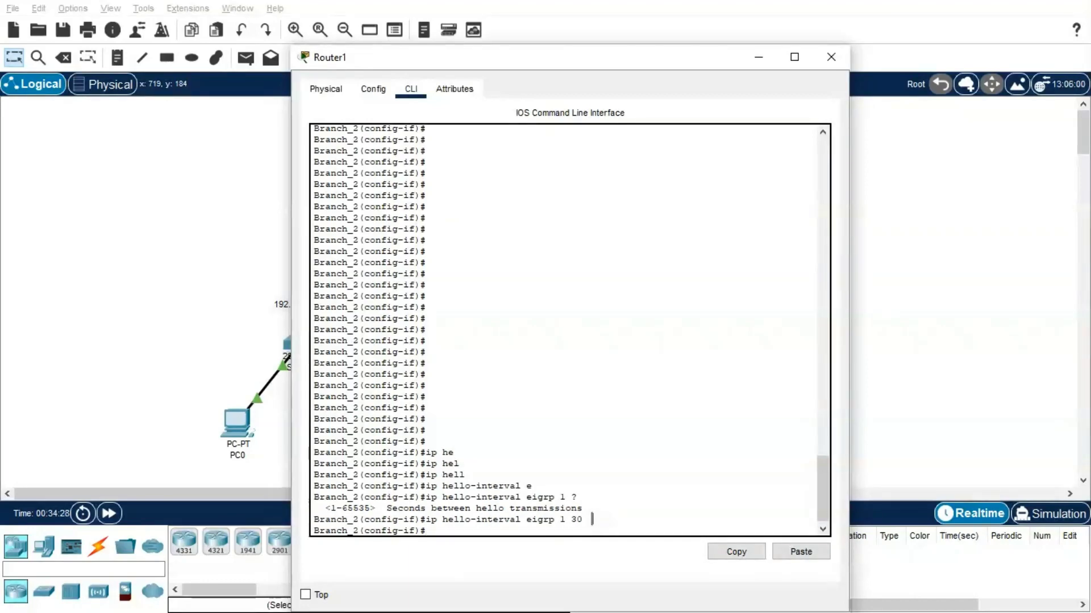
# Review the hello packets in Brach_1's EIGRP debug output and the neighbor change messages on Branch_2.
pyautogui.click(203, 338)
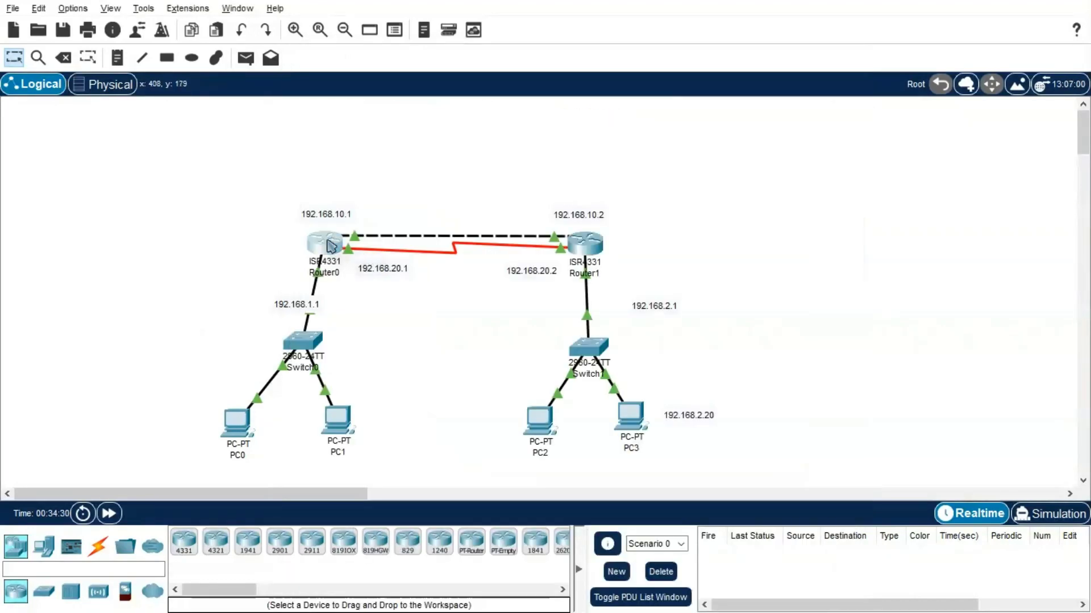
pyautogui.click(332, 245)
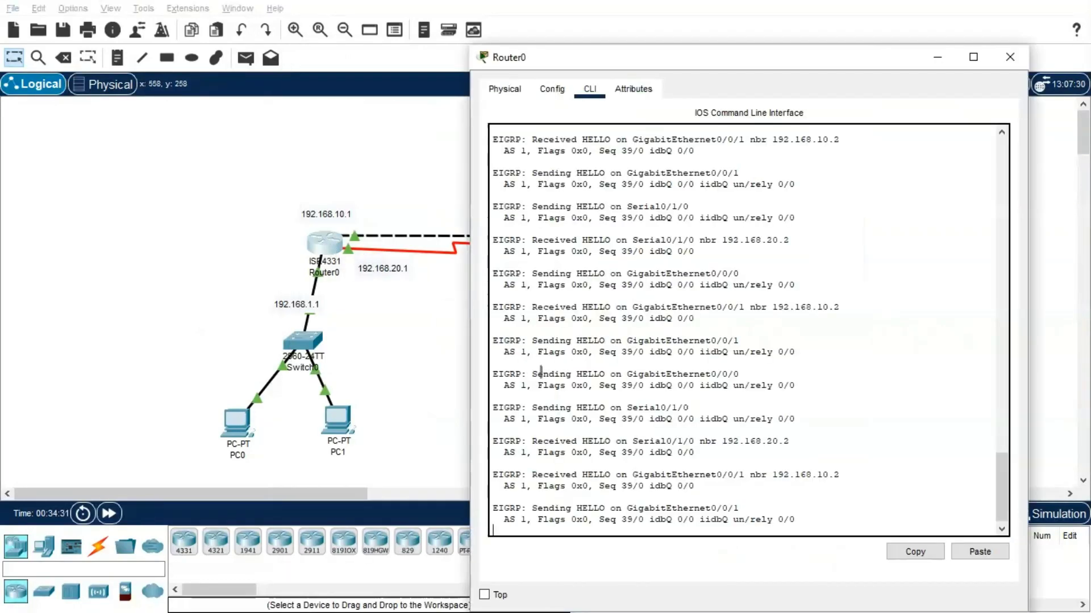
pyautogui.click(973, 56)
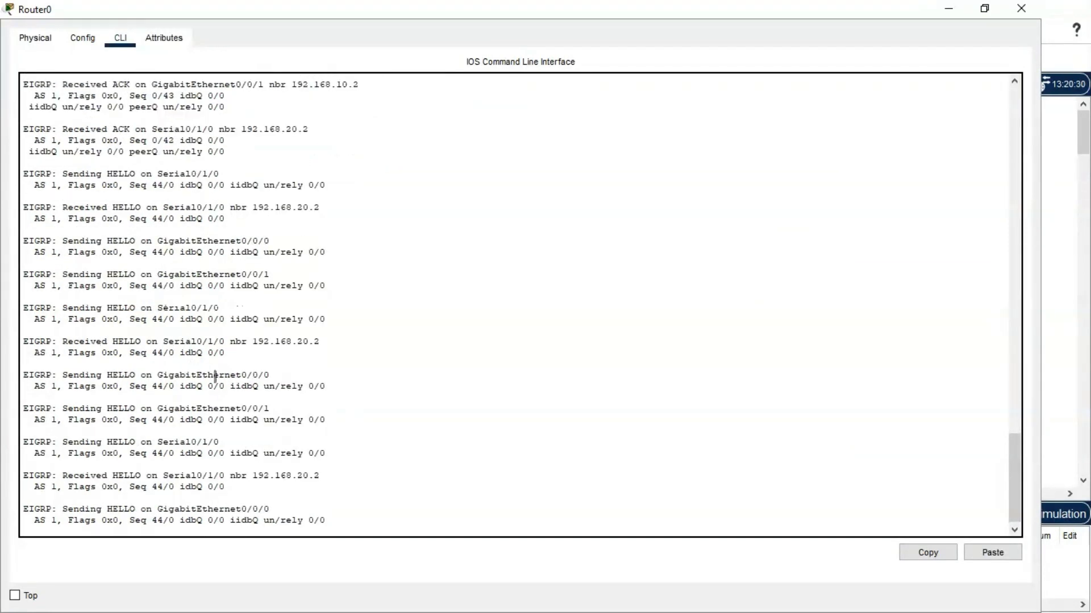
pyautogui.click(948, 8)
pyautogui.click(585, 243)
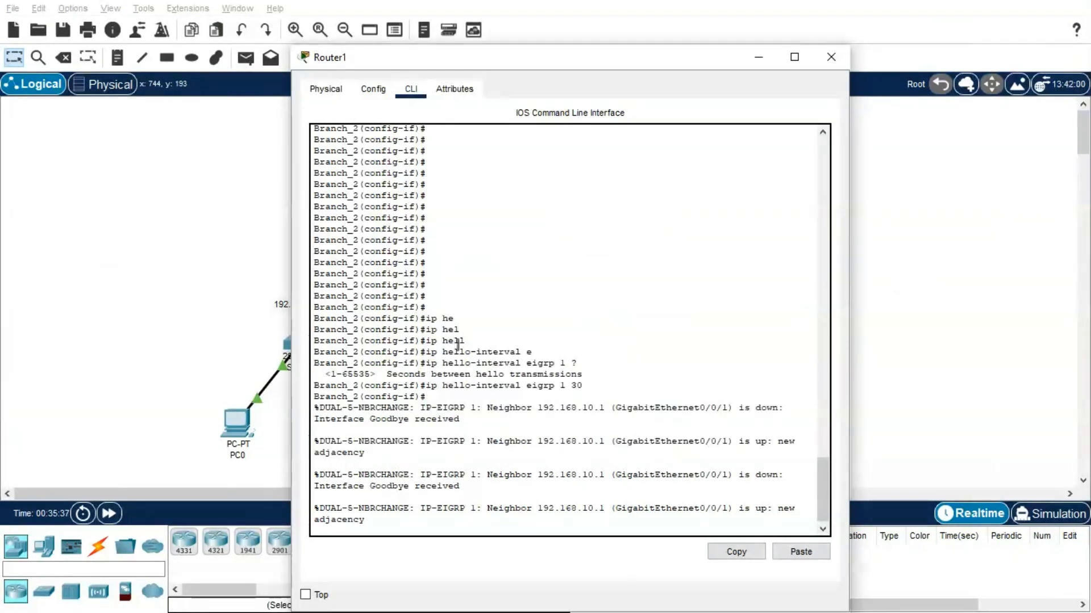
pyautogui.click(189, 356)
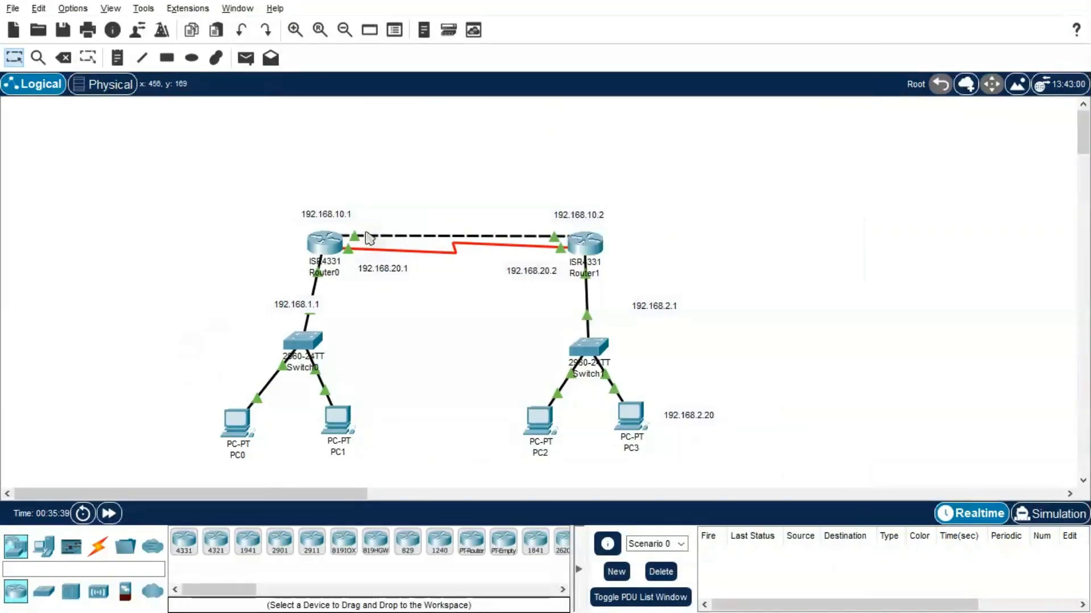
pyautogui.click(332, 245)
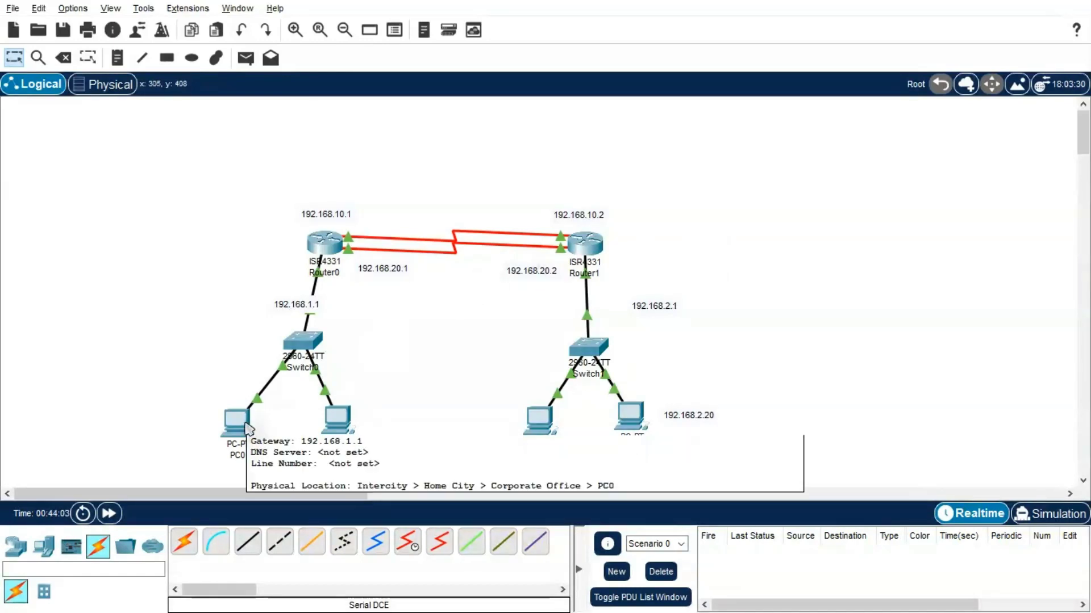
# Open a command prompt on PC1 and ping 192.168.2.20.
pyautogui.click(335, 429)
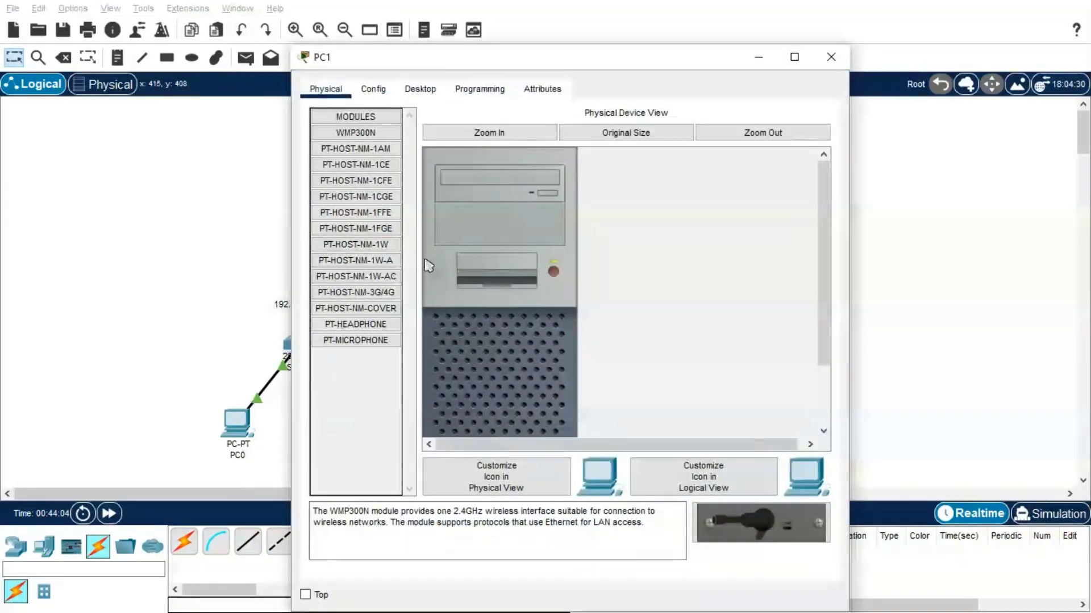
pyautogui.click(421, 91)
pyautogui.click(673, 167)
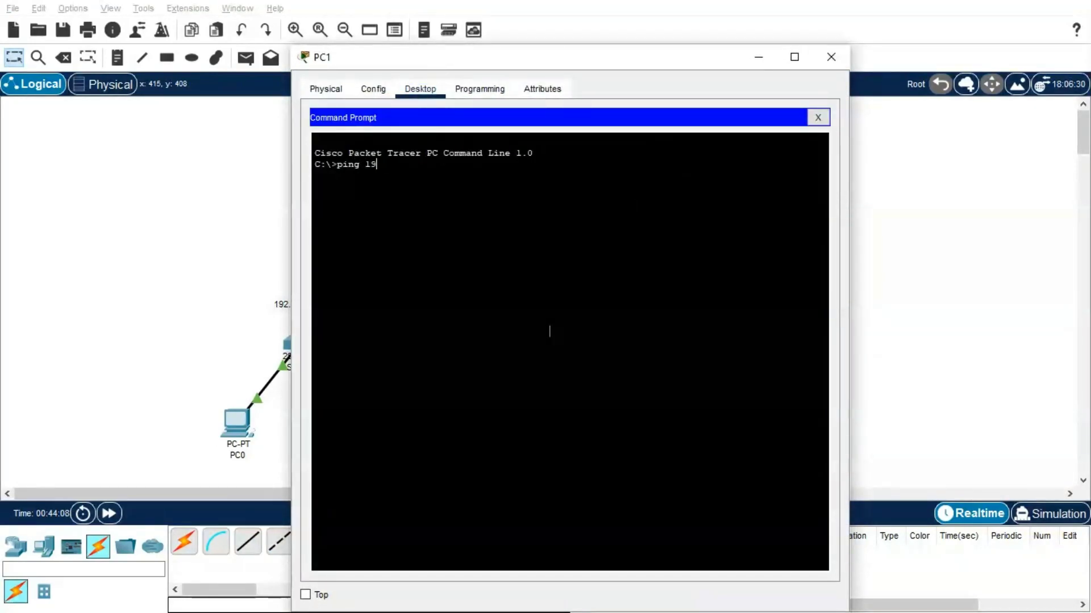
pyautogui.write('ping 192.168.2.')
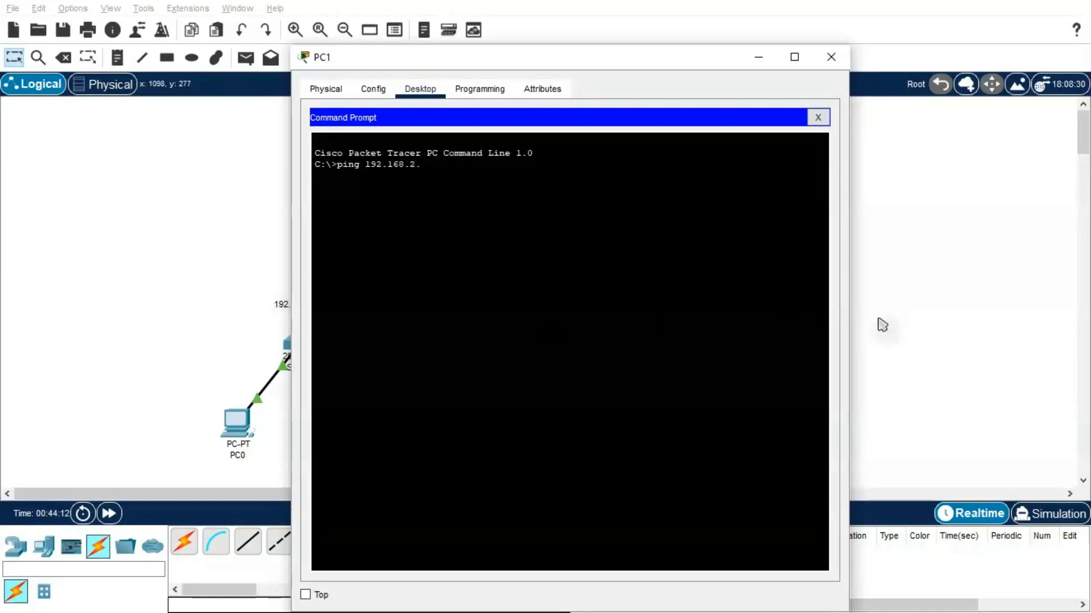
pyautogui.click(907, 327)
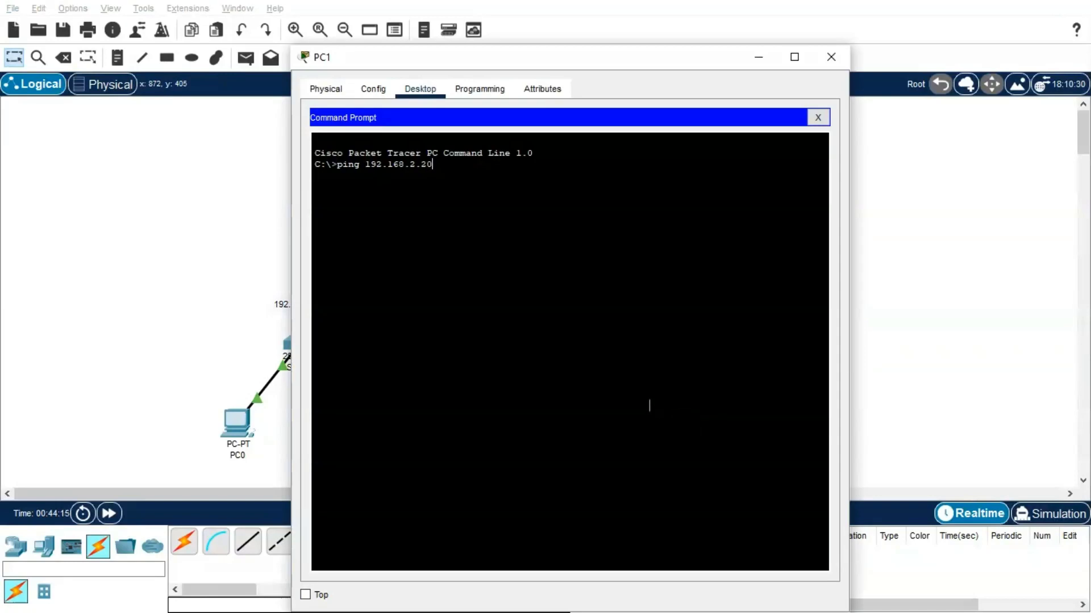
pyautogui.press('Return')
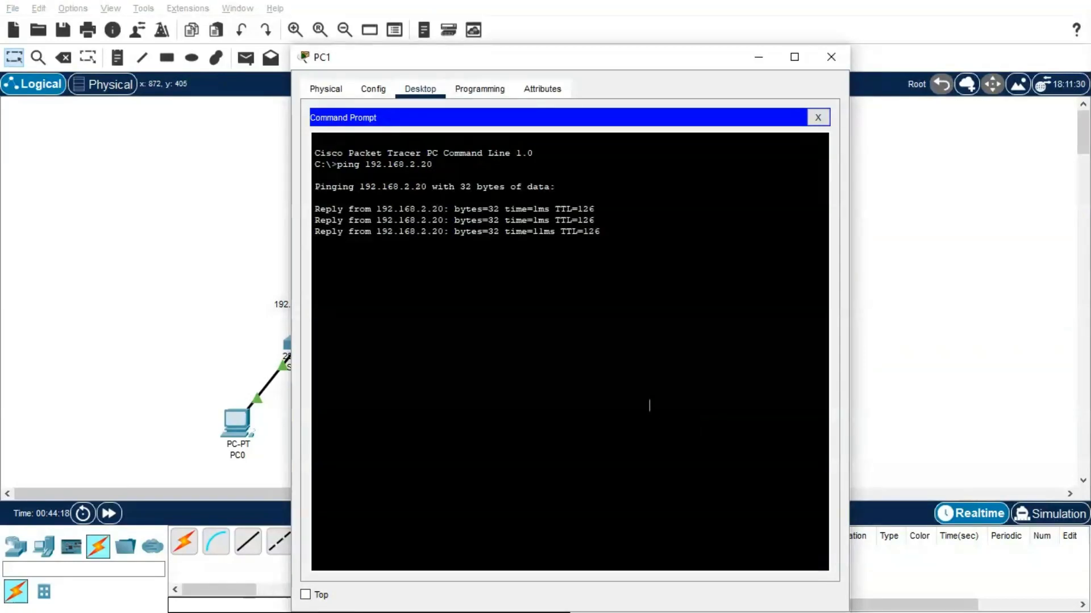
# Run a continuous ping from PC1 to 192.168.2.20 with the -t option, and stop it.
pyautogui.press('Up')
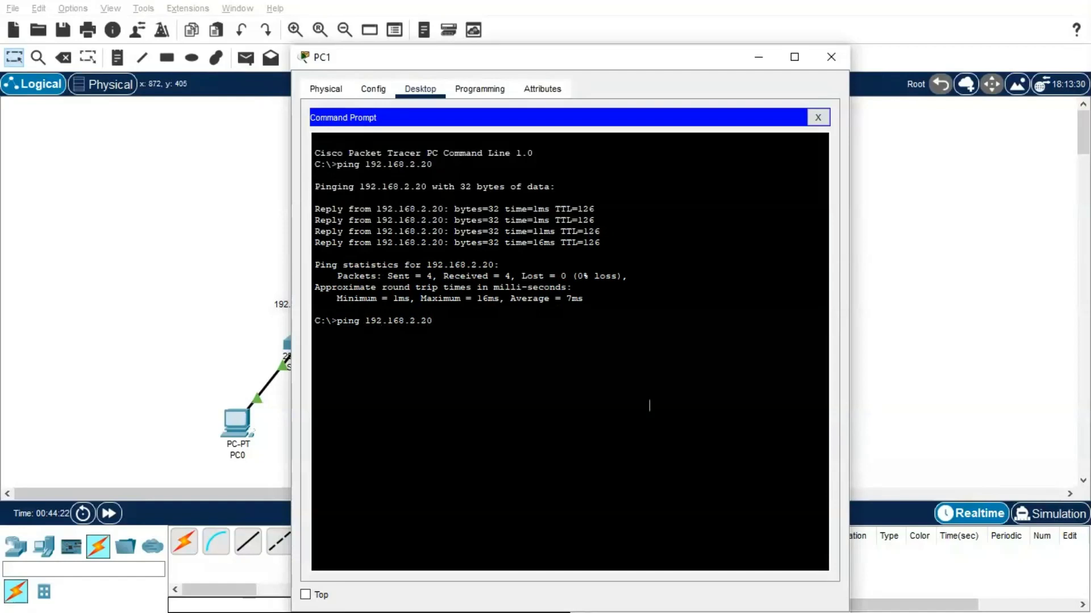
pyautogui.press('Left')
pyautogui.press('Left')
pyautogui.press('Left')
pyautogui.press('Left')
pyautogui.press('Left')
pyautogui.press('Left')
pyautogui.press('Left')
pyautogui.press('Left')
pyautogui.press('Left')
pyautogui.press('Left')
pyautogui.press('Left')
pyautogui.press('Left')
pyautogui.write('-t')
pyautogui.press('Return')
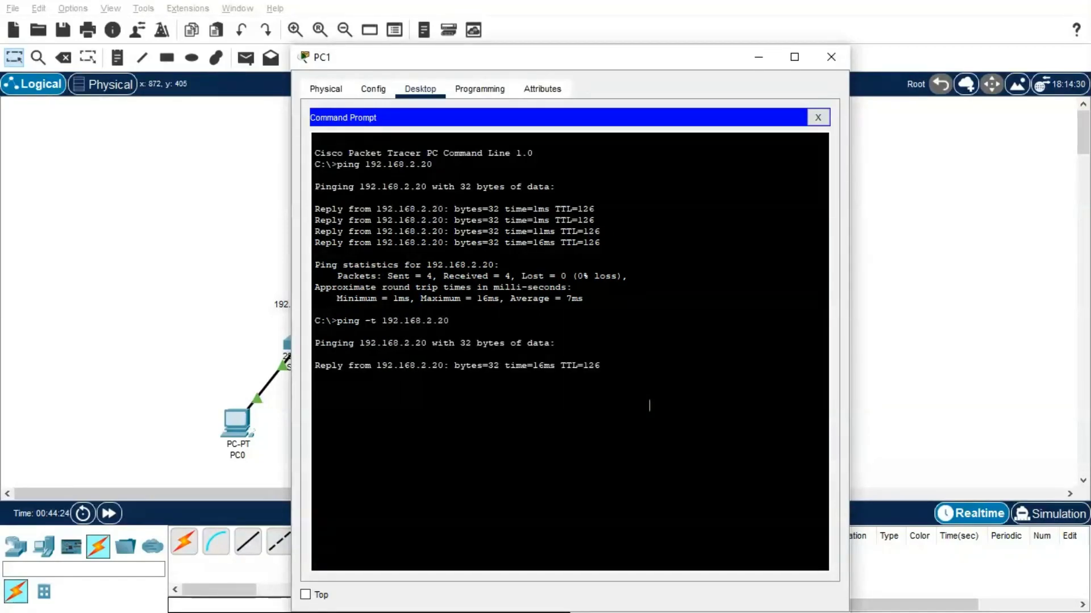
pyautogui.hotkey('ctrl', 'c')
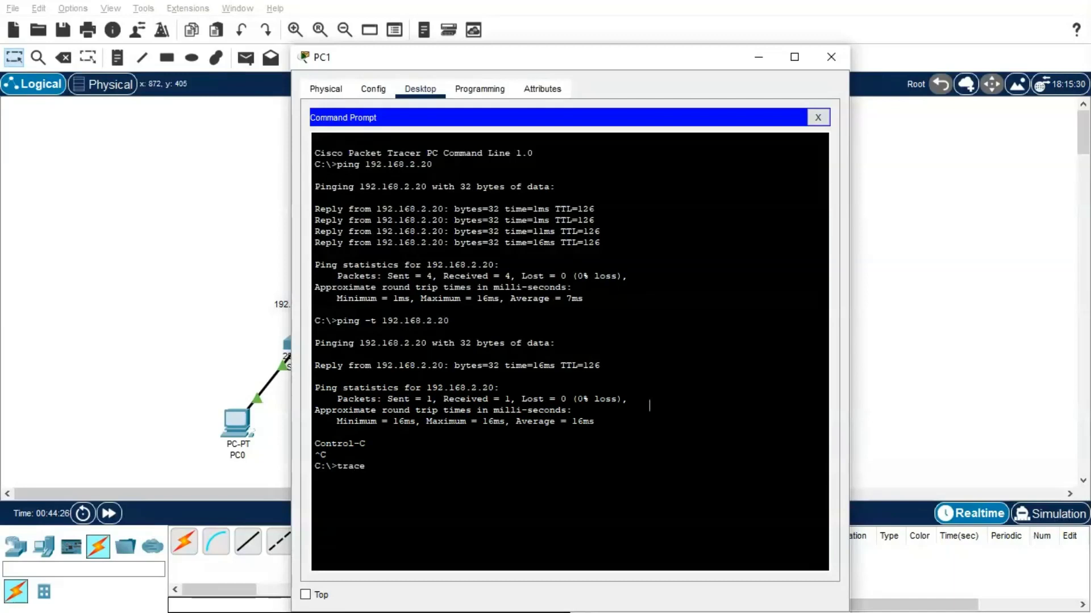
# Trace the route from PC1 to 192.168.2.20 with tracert.
pyautogui.write('tracert 192.')
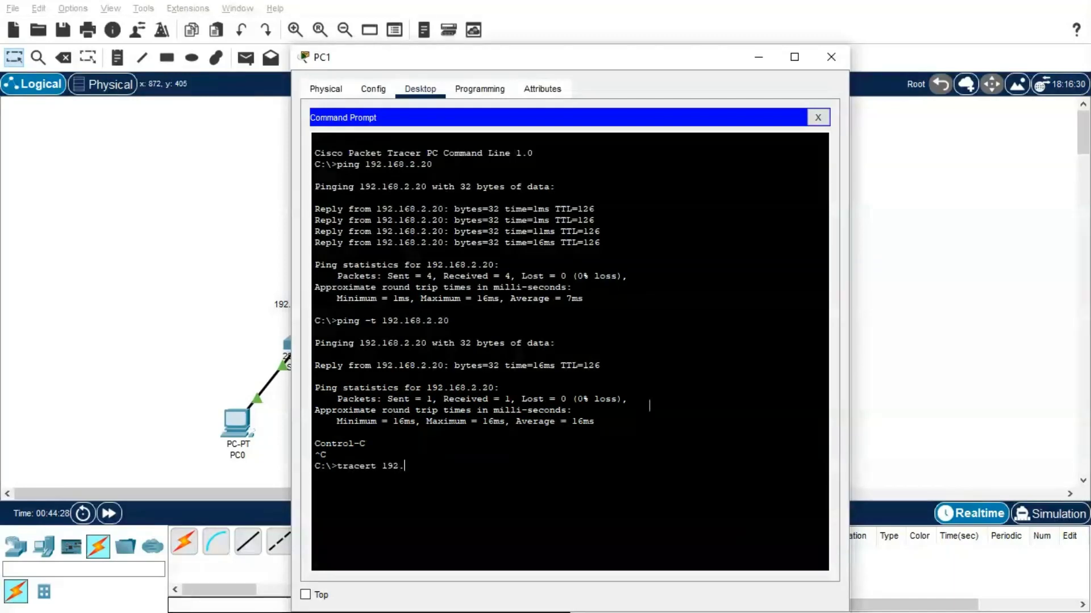
pyautogui.write('168.2.')
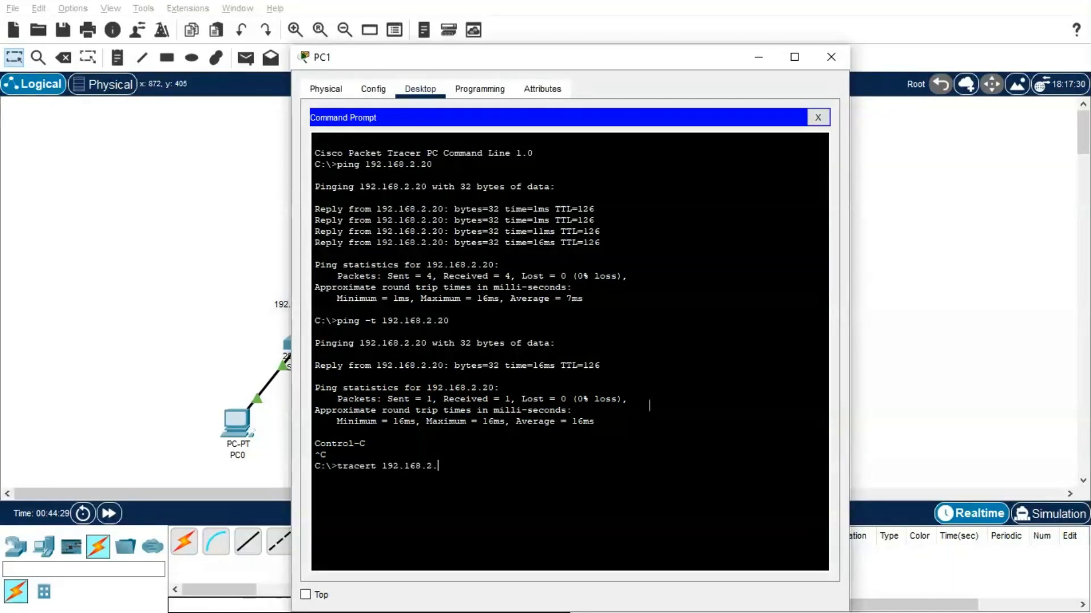
pyautogui.write('20')
pyautogui.press('Return')
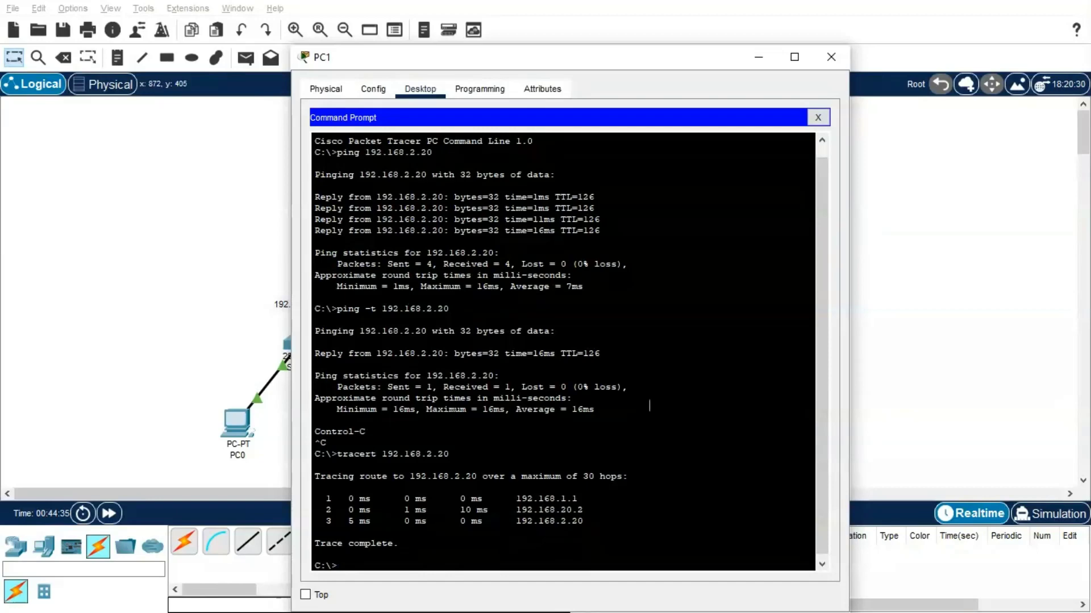
# Restart the continuous ping from PC1 to 192.168.2.20 and watch its replies.
pyautogui.click(924, 321)
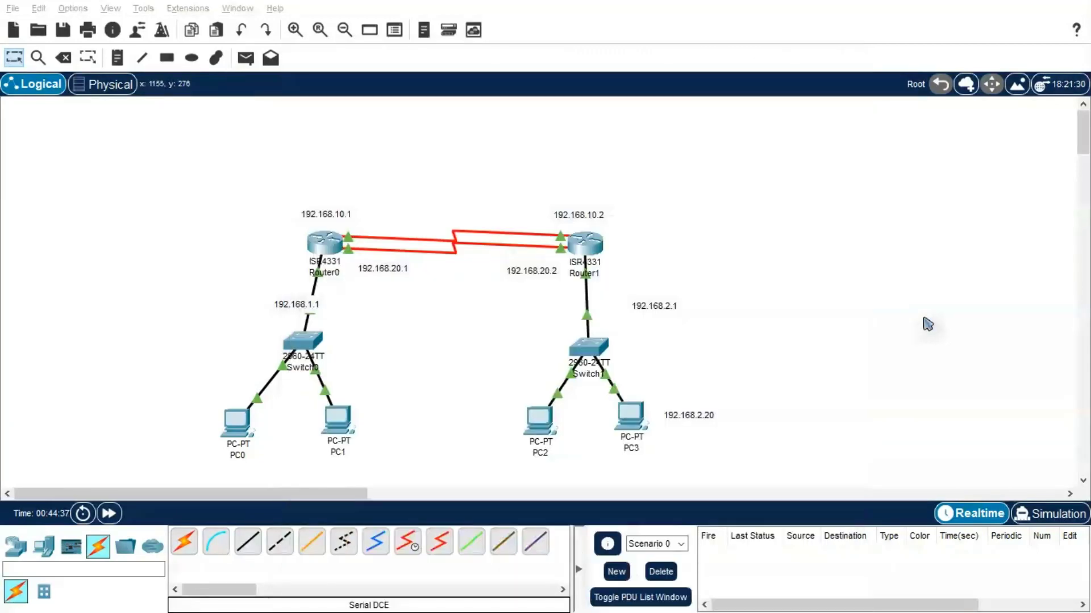
pyautogui.hotkey('alt', 'Tab')
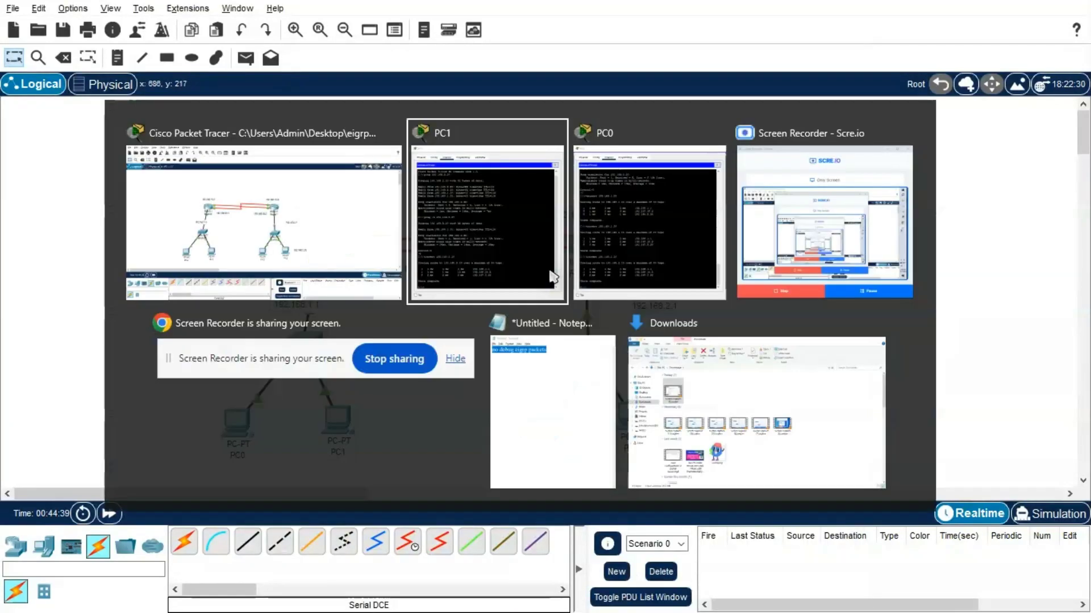
pyautogui.press('Up')
pyautogui.press('Up')
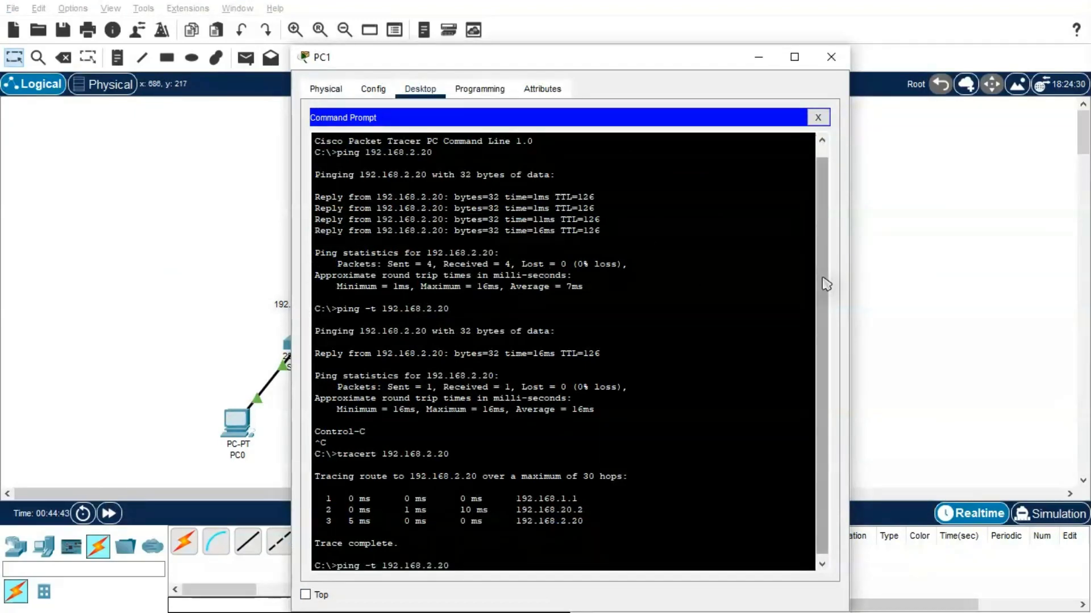
pyautogui.press('Return')
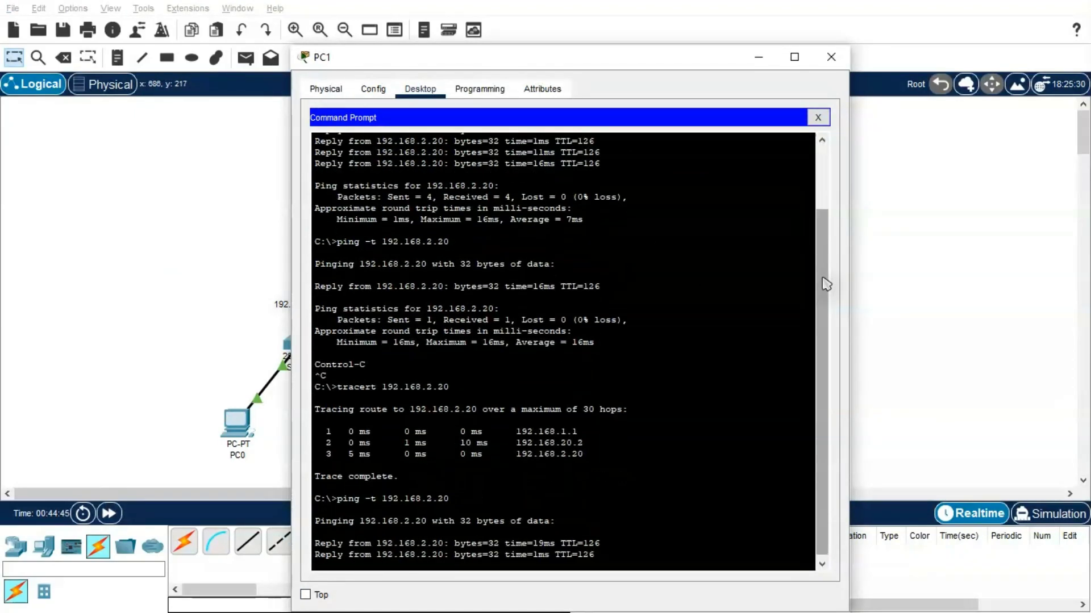
pyautogui.click(140, 360)
pyautogui.moveTo(241, 435)
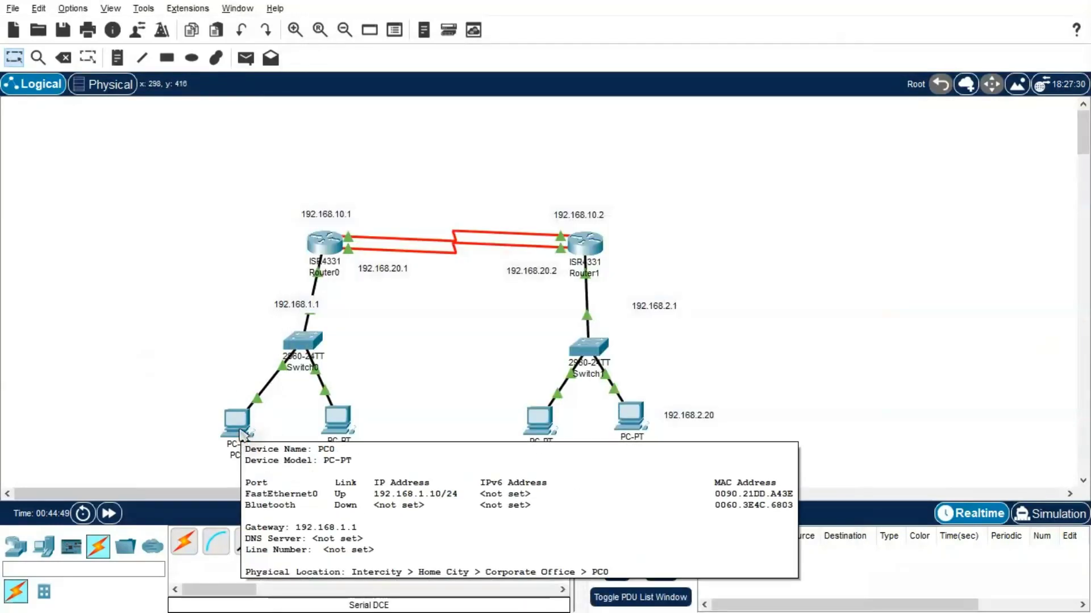
pyautogui.click(341, 424)
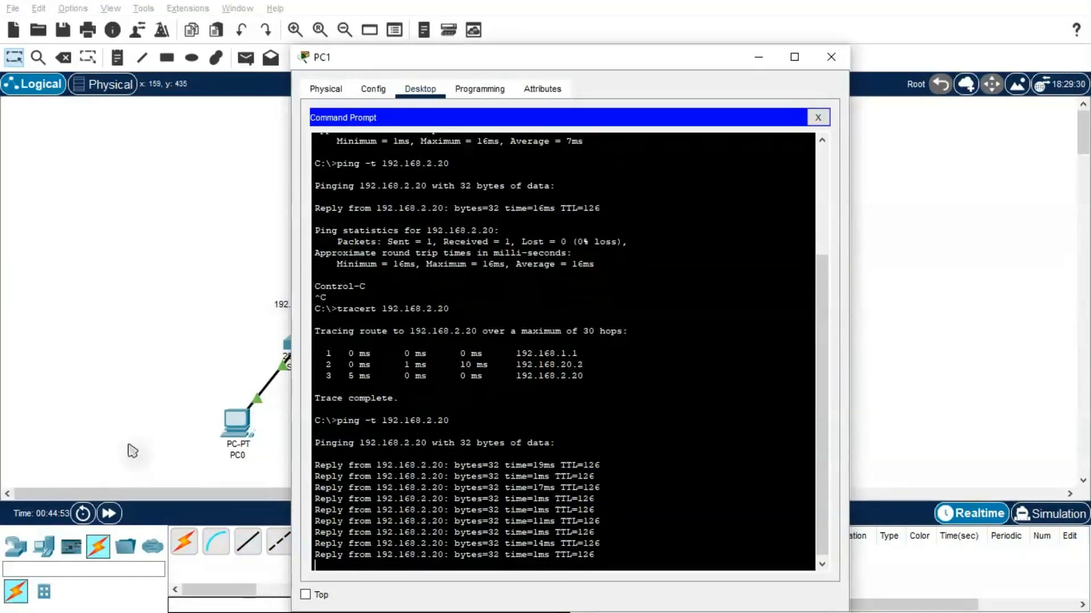
# Trace the route from PC0 to 192.168.2.20 with tracert and compare it with the earlier traces.
pyautogui.click(243, 424)
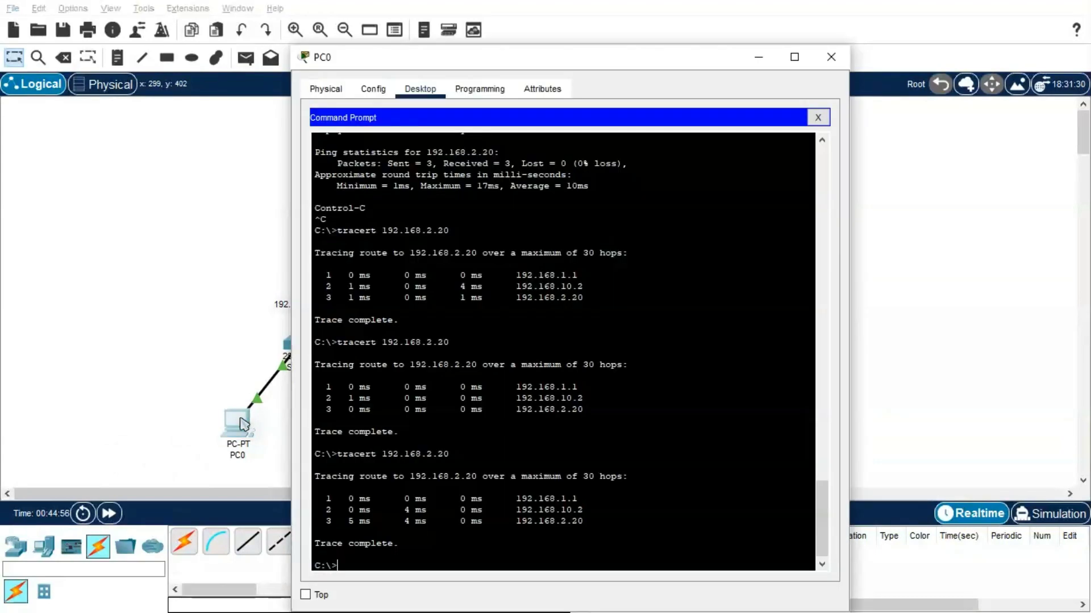
pyautogui.press('Return')
pyautogui.press('Return')
pyautogui.press('Up')
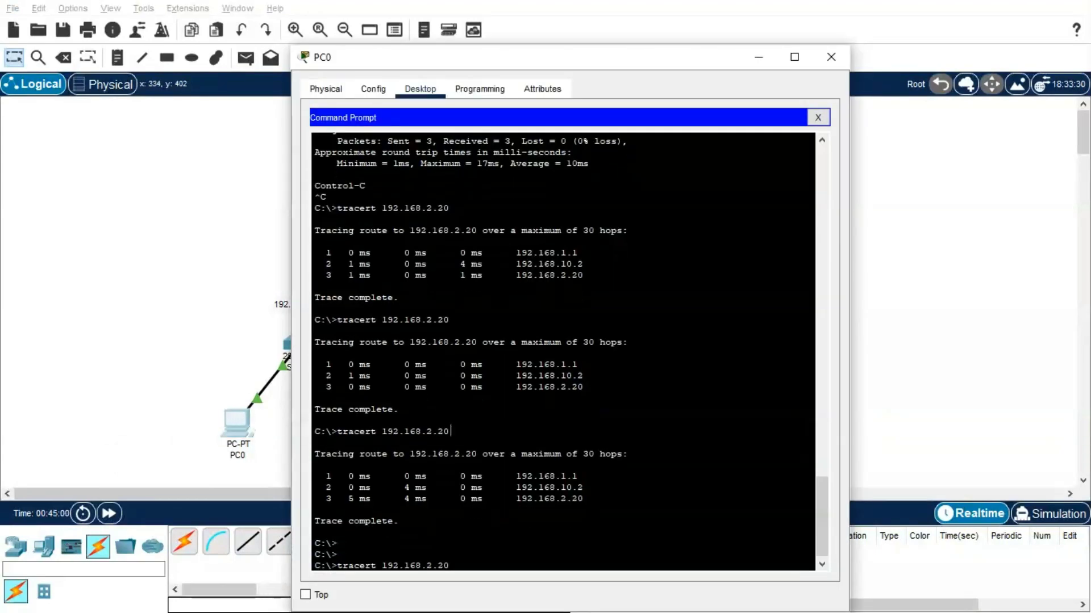
pyautogui.press('Return')
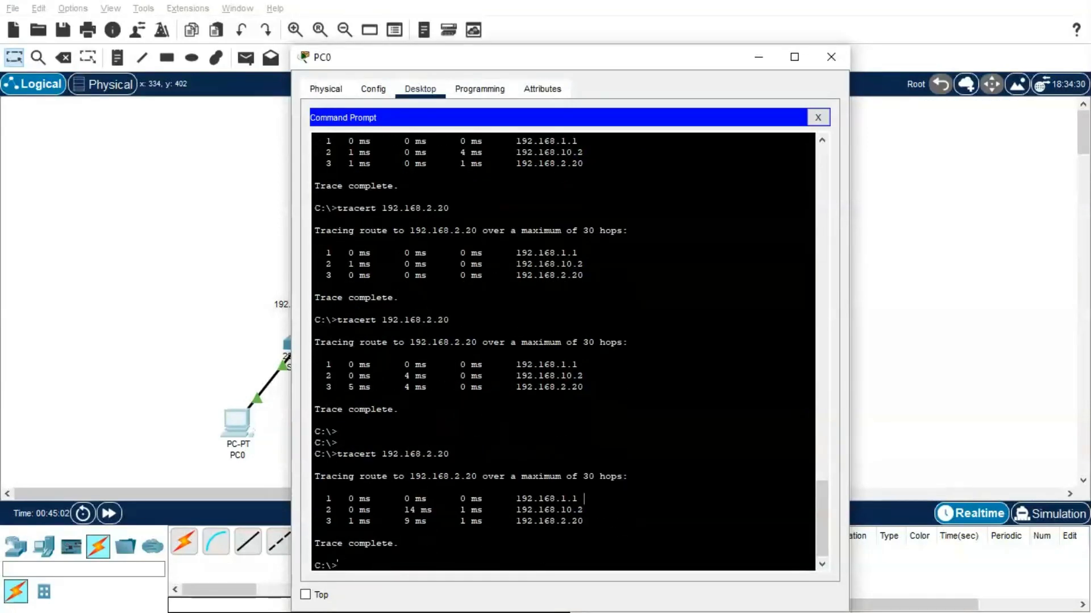
pyautogui.click(826, 437)
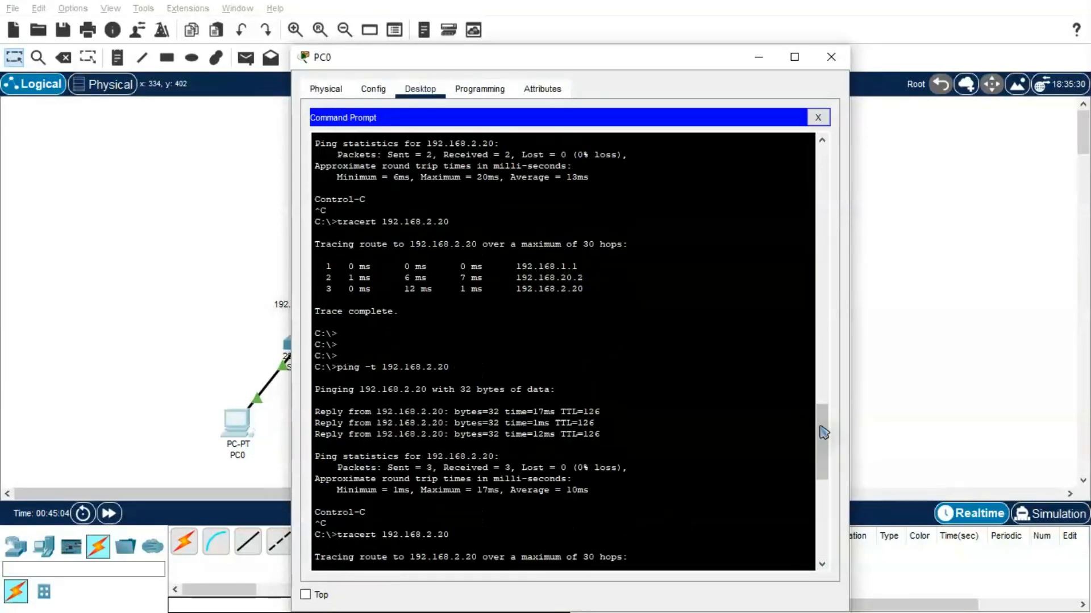
pyautogui.click(920, 398)
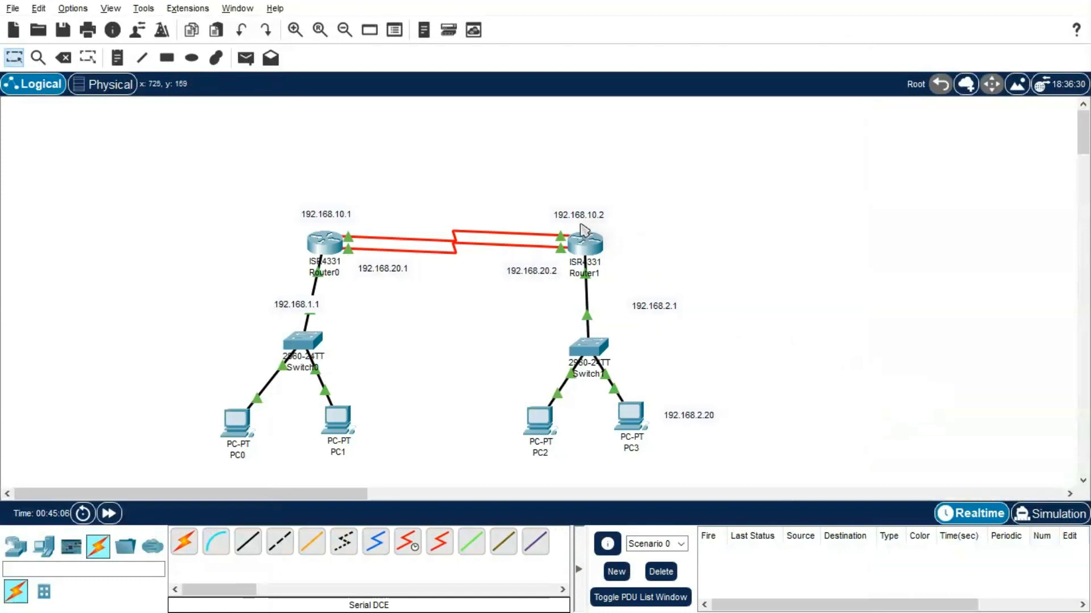
# Run tracert to 192.168.2.20 once more from PC0's command prompt.
pyautogui.click(233, 426)
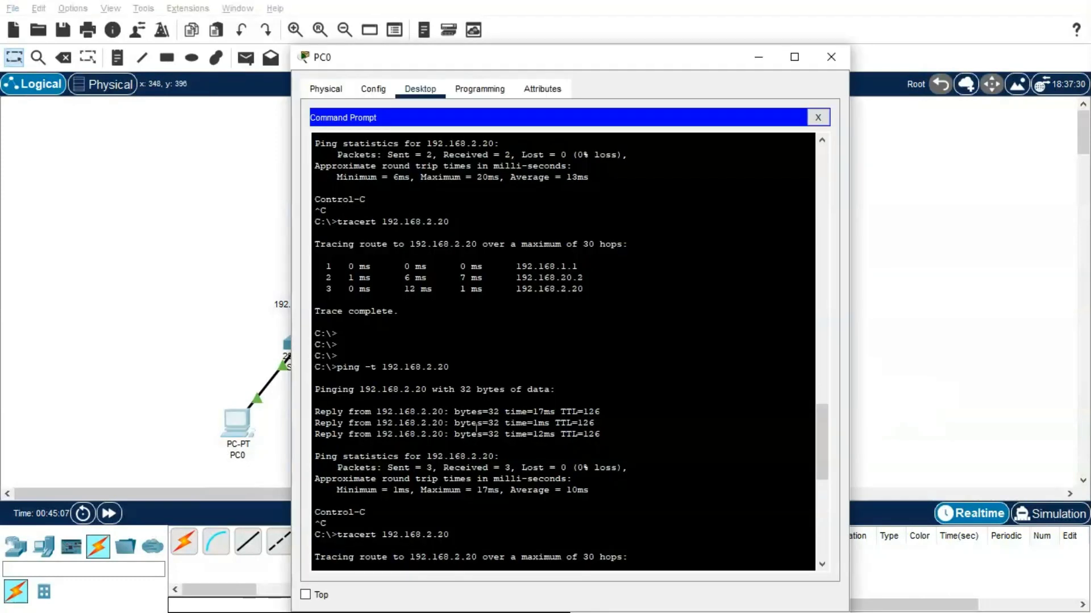
pyautogui.click(592, 469)
pyautogui.press('Return')
pyautogui.press('Return')
pyautogui.press('Up')
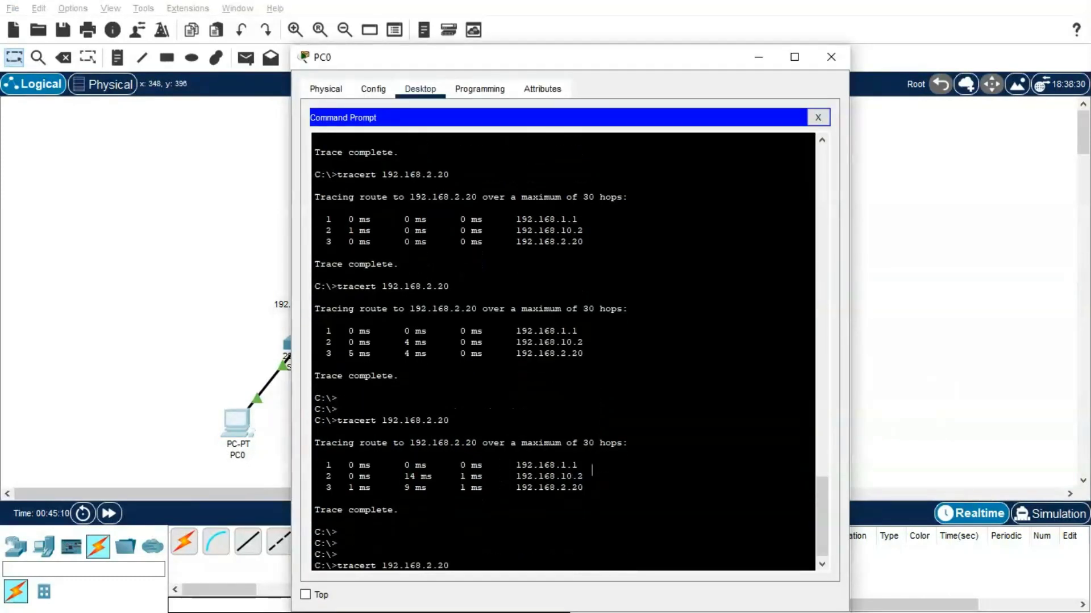
pyautogui.press('Return')
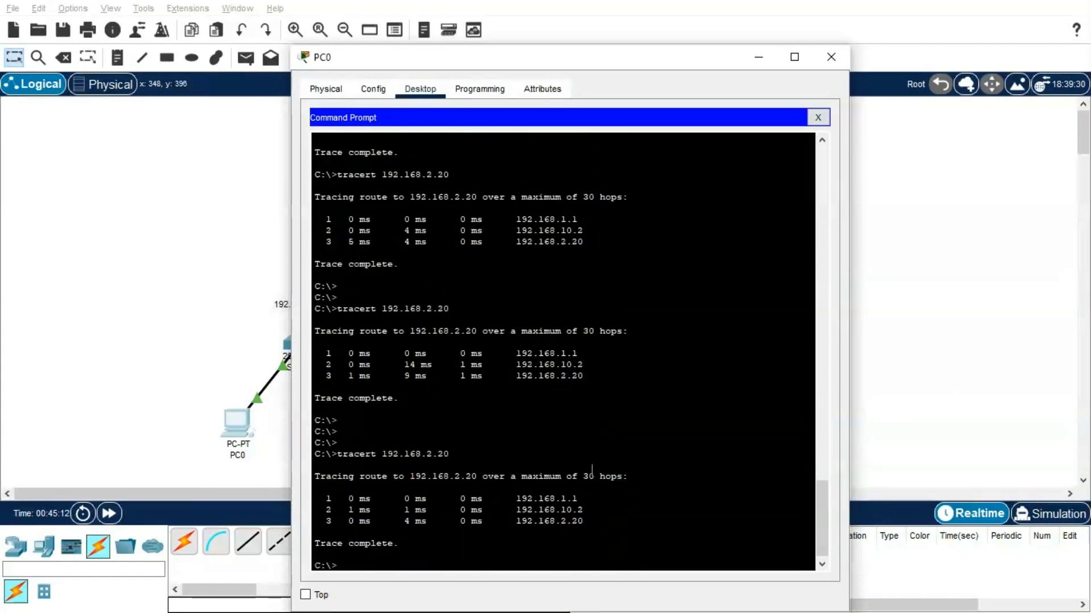
# Review the earlier tracert and continuous ping output for 192.168.2.20 on PC1.
pyautogui.moveTo(574, 63); pyautogui.dragTo(718, 109)
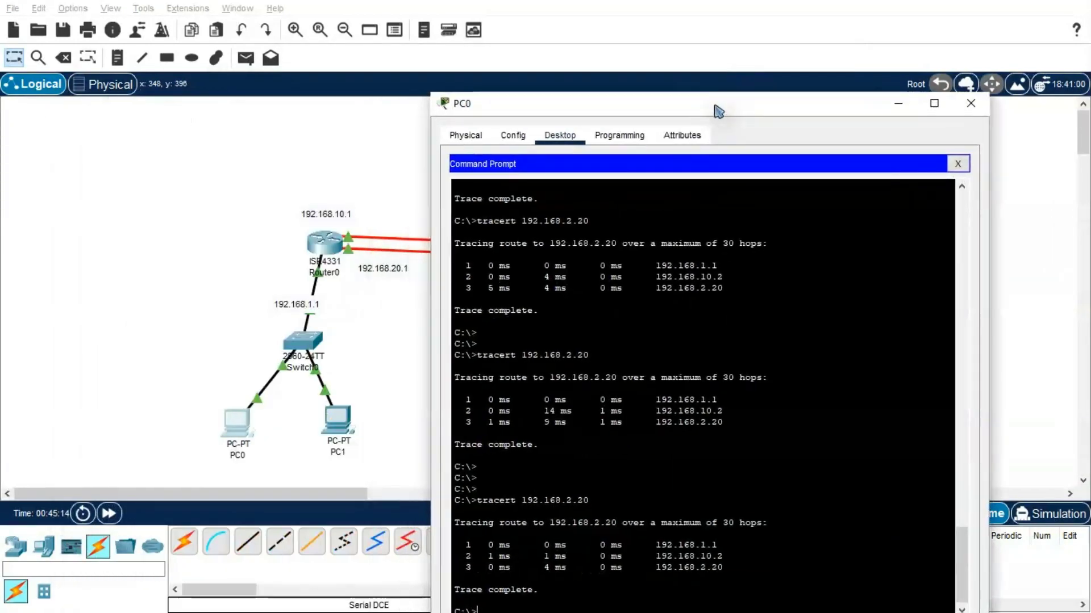
pyautogui.click(328, 433)
pyautogui.scroll(4, 787, 321)
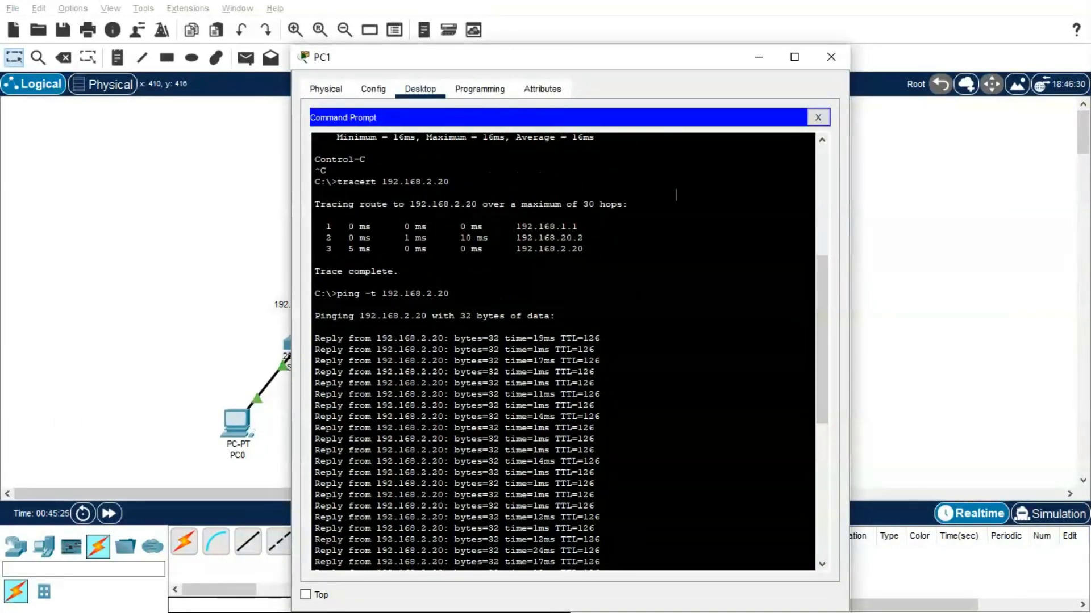
pyautogui.moveTo(625, 59); pyautogui.dragTo(826, 196)
# Open Router1's command line and end interface configuration to return to privileged EXEC mode.
pyautogui.click(593, 240)
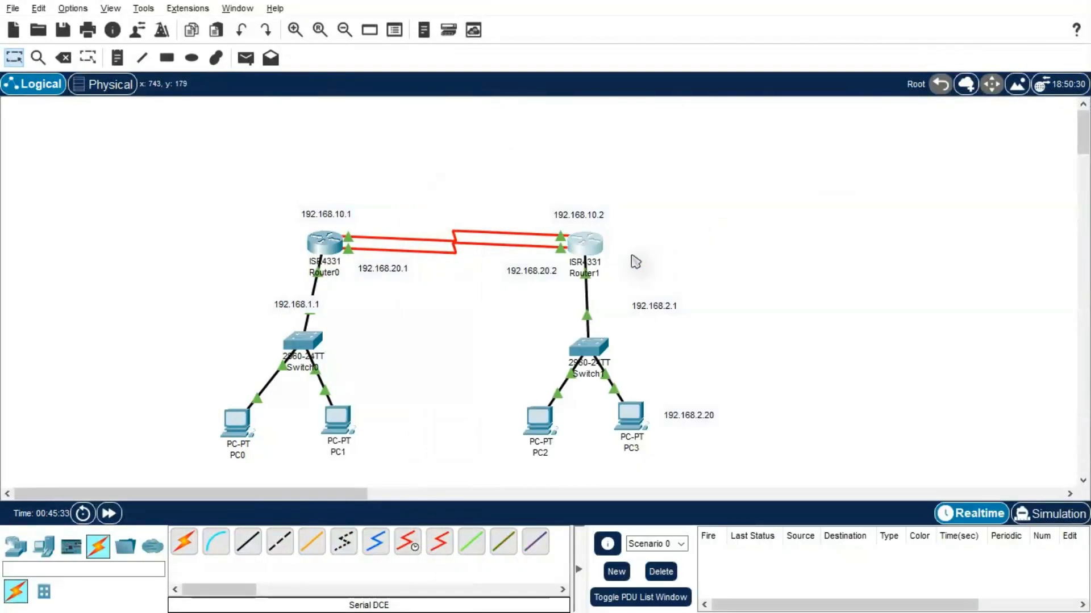
pyautogui.click(590, 250)
pyautogui.click(410, 89)
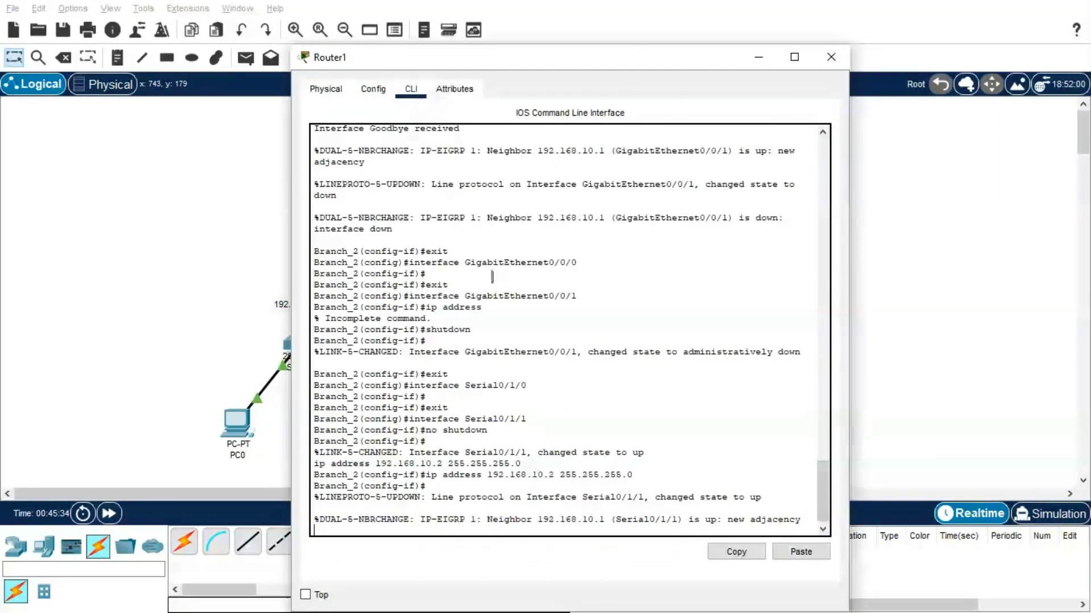
pyautogui.press('Return')
pyautogui.press('Return')
pyautogui.press('Return')
pyautogui.write('end')
pyautogui.press('Return')
pyautogui.press('Return')
pyautogui.press('Return')
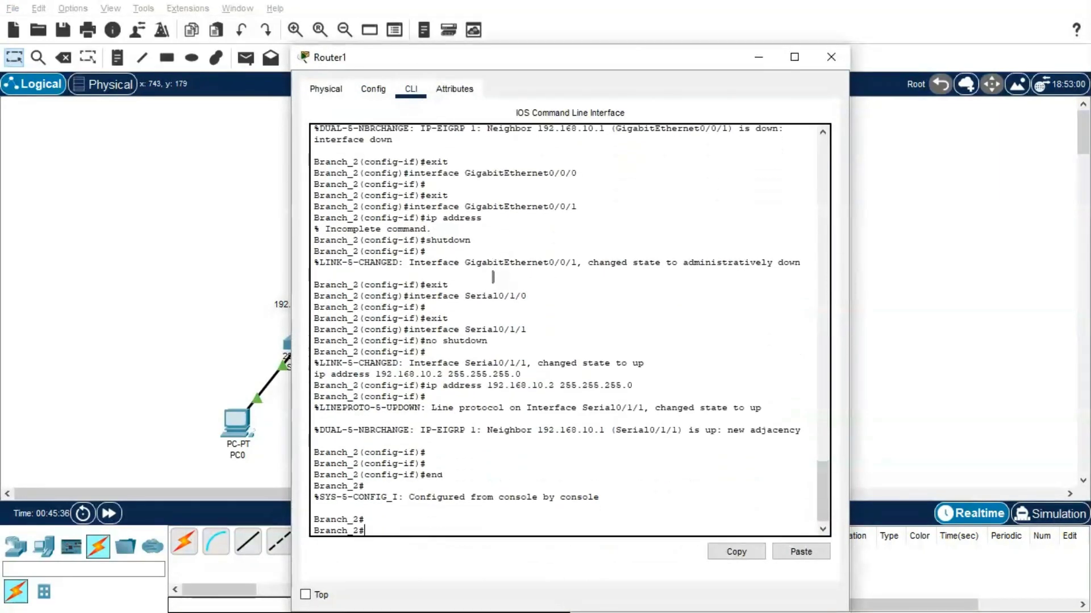
# Display Router1's EIGRP neighbors with show ip eigrp ne.
pyautogui.write('sh')
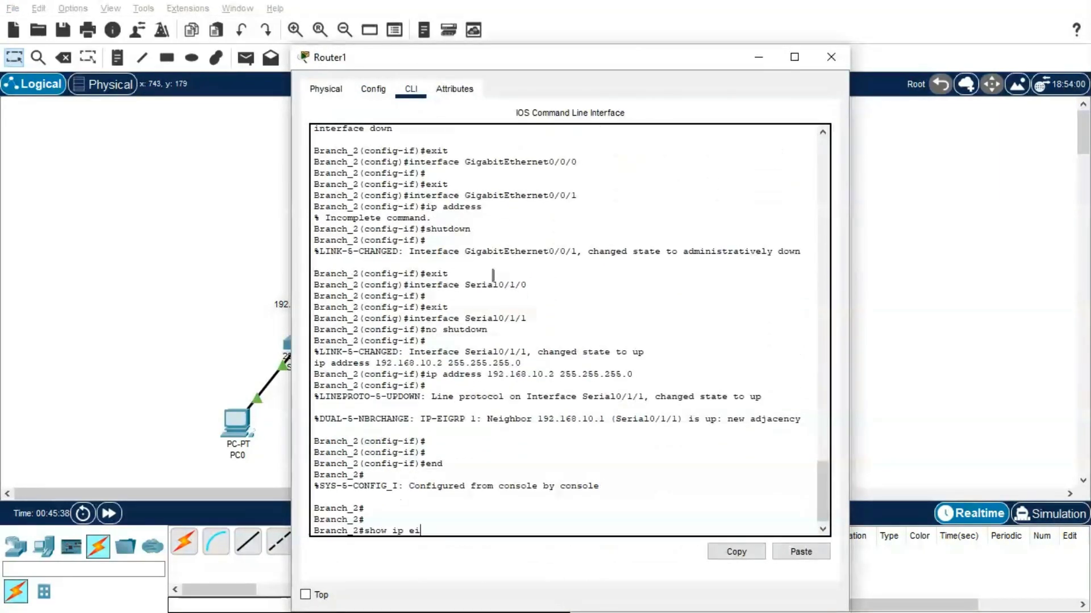
pyautogui.write('ow ip ei')
pyautogui.press('Tab')
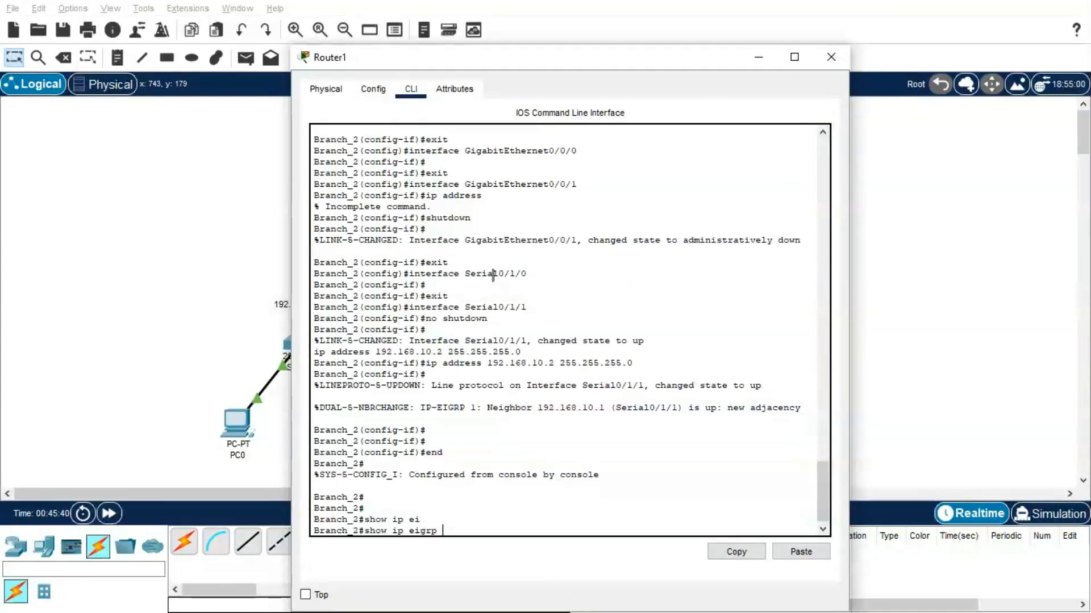
pyautogui.write('ne')
pyautogui.press('Return')
pyautogui.press('Return')
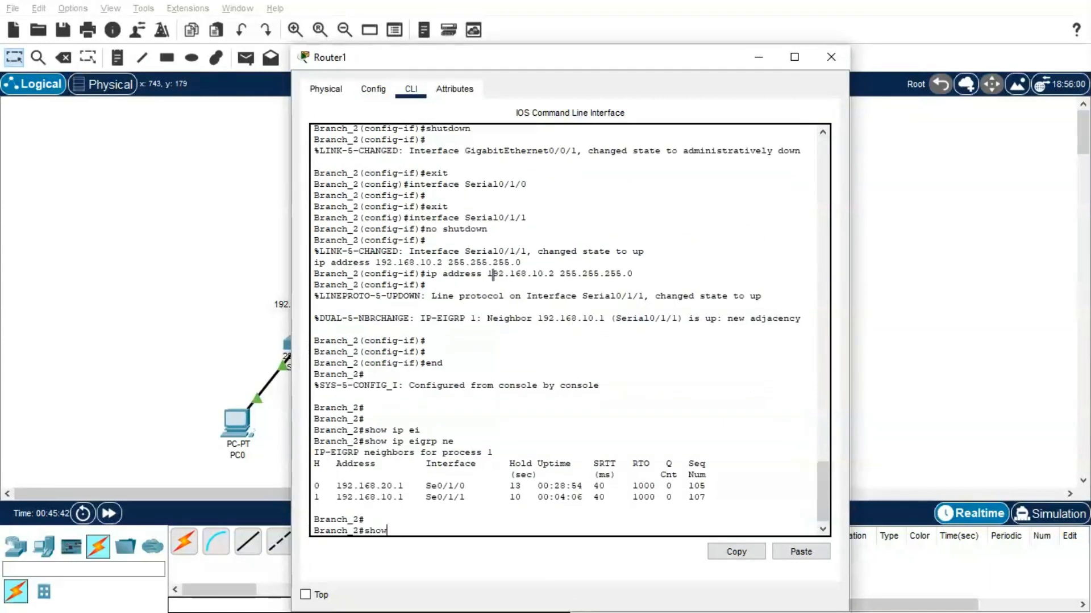
# Display Router1's EIGRP-learned routes with show ip route eigrp and check them against the topology.
pyautogui.write('show ip ro')
pyautogui.press('Tab')
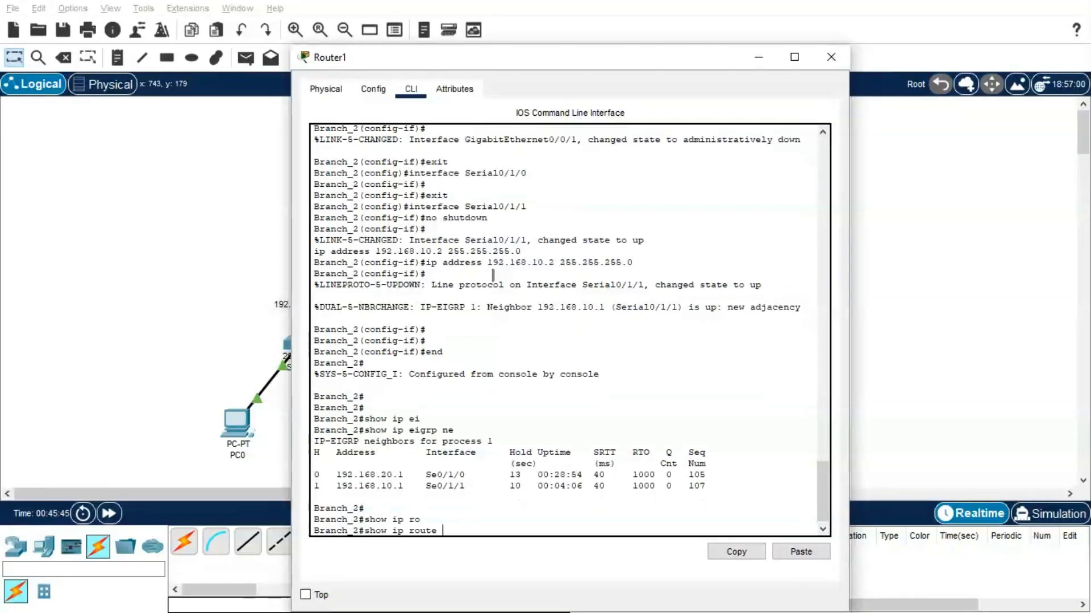
pyautogui.write('ei')
pyautogui.press('Tab')
pyautogui.press('Return')
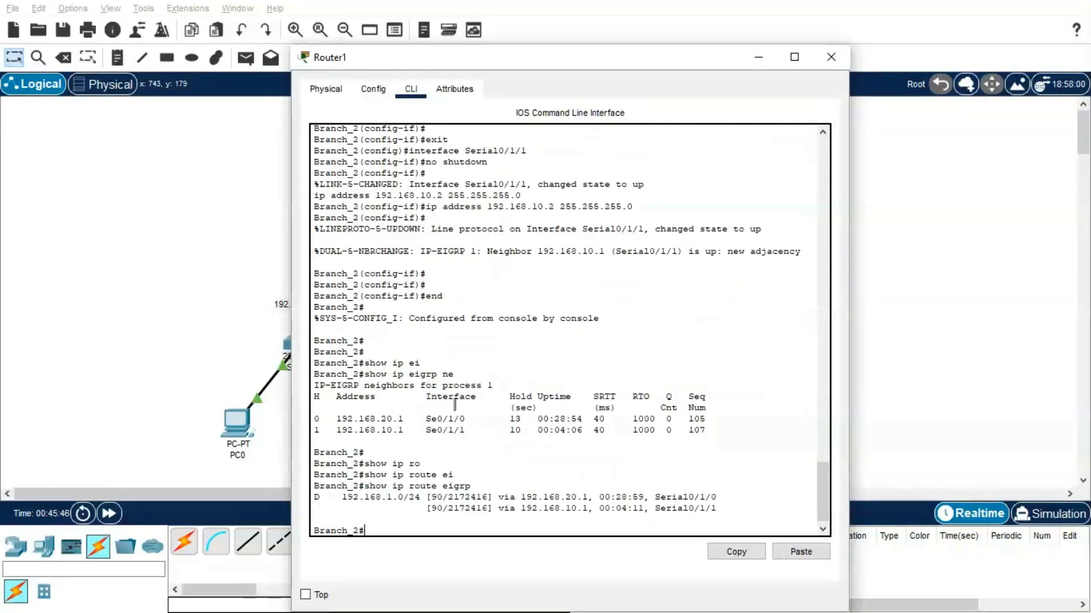
pyautogui.click(94, 387)
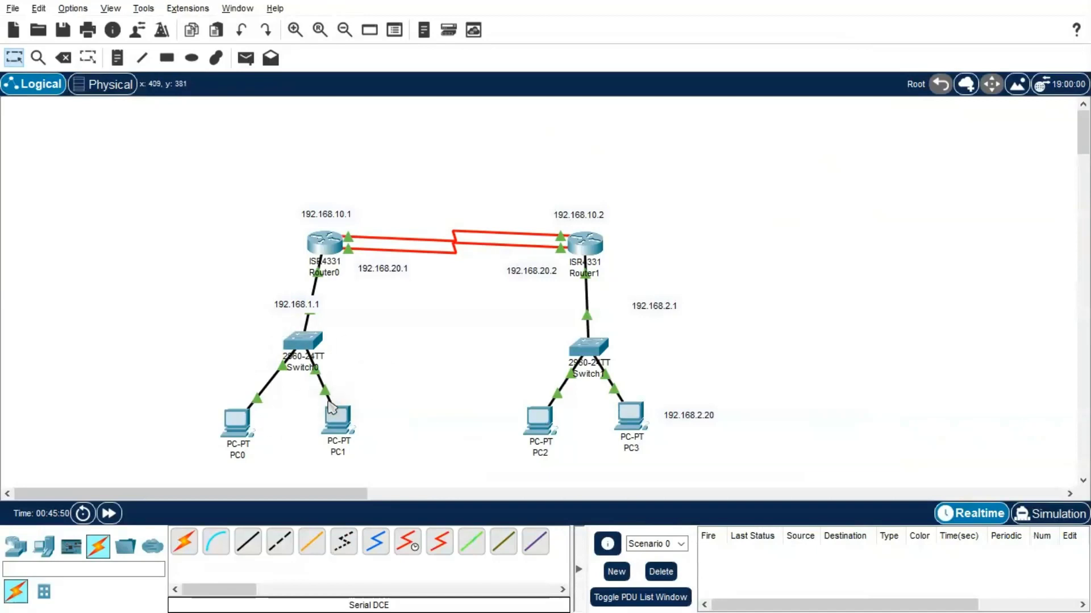
pyautogui.click(587, 241)
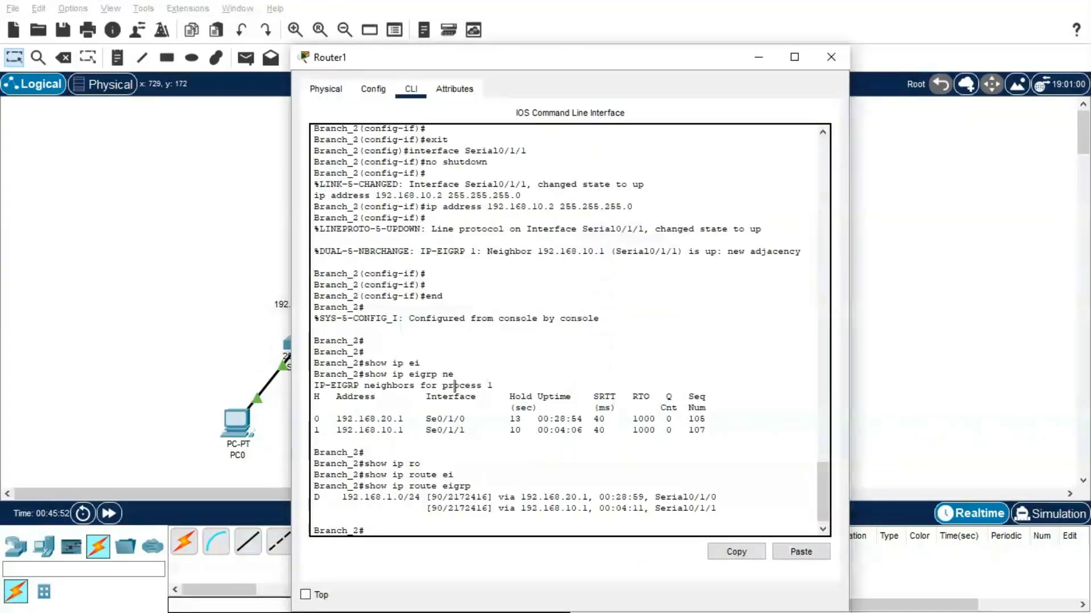